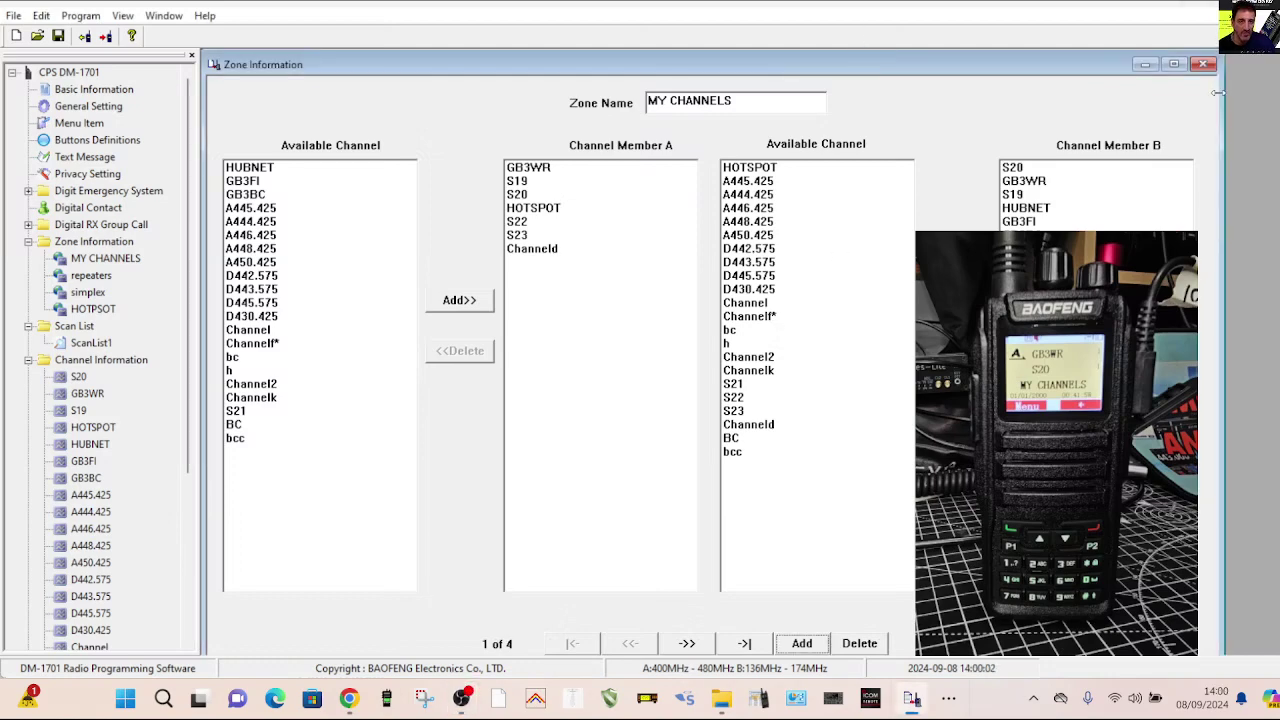
Close the open Zone Information, Digital Contact, General Setting and Basic Information windows.
{"action": "left_click", "coordinate": [1203, 63]}
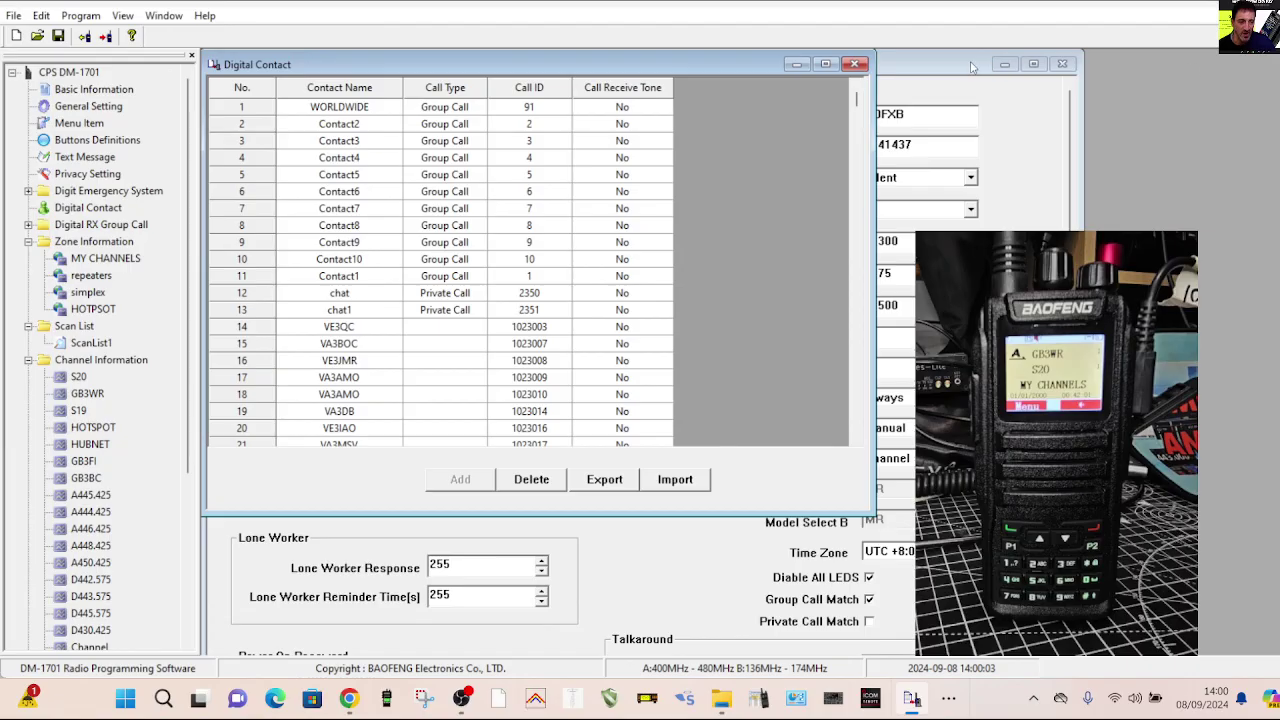
{"action": "left_click", "coordinate": [854, 64]}
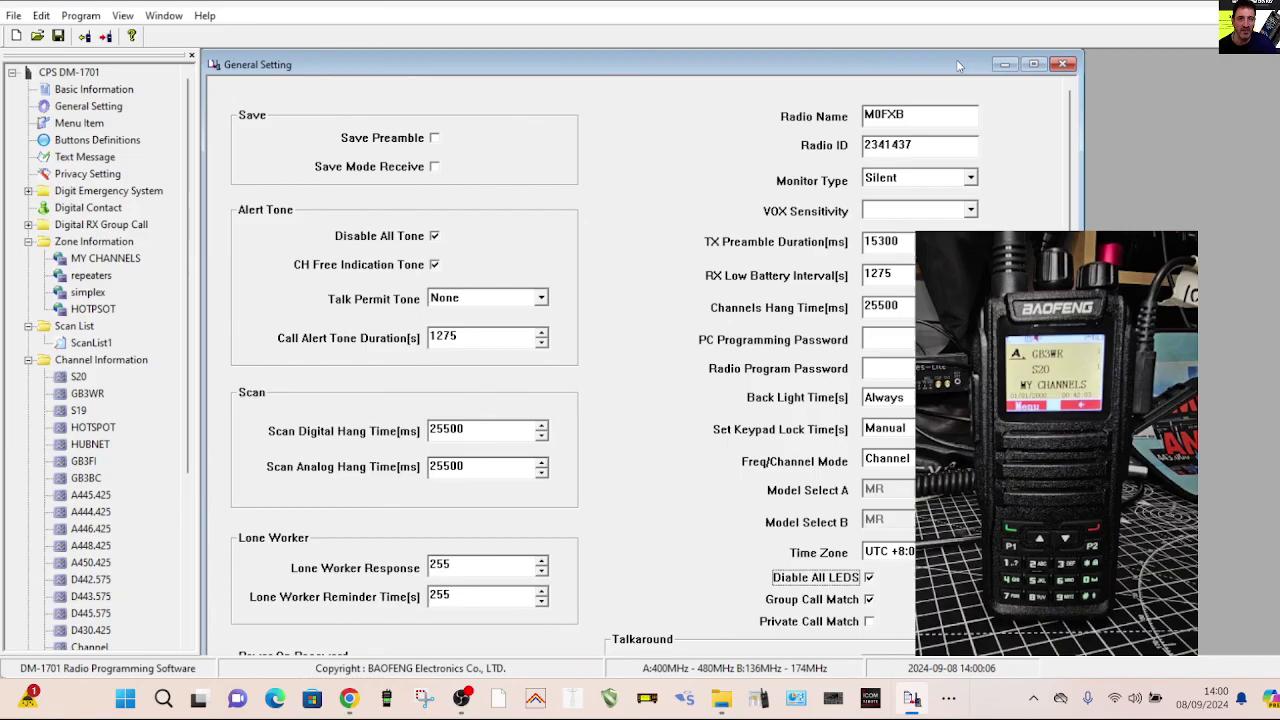
{"action": "left_click", "coordinate": [1062, 64]}
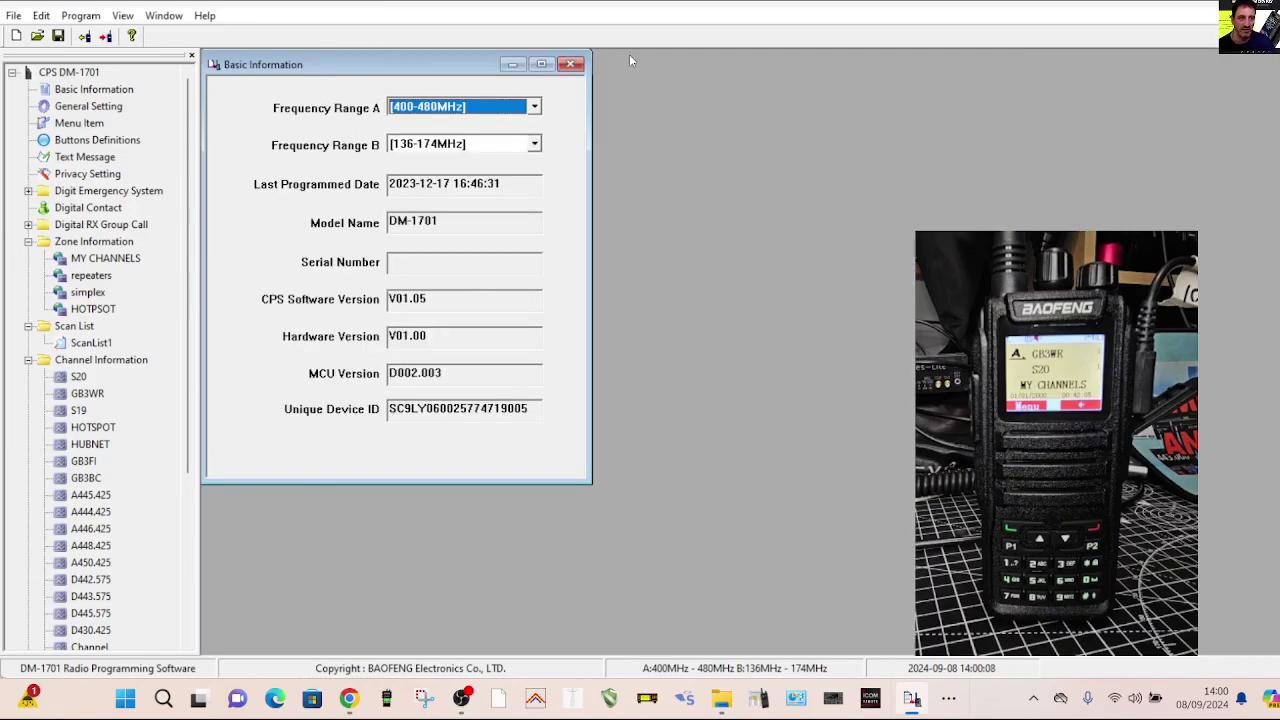
{"action": "left_click", "coordinate": [571, 64]}
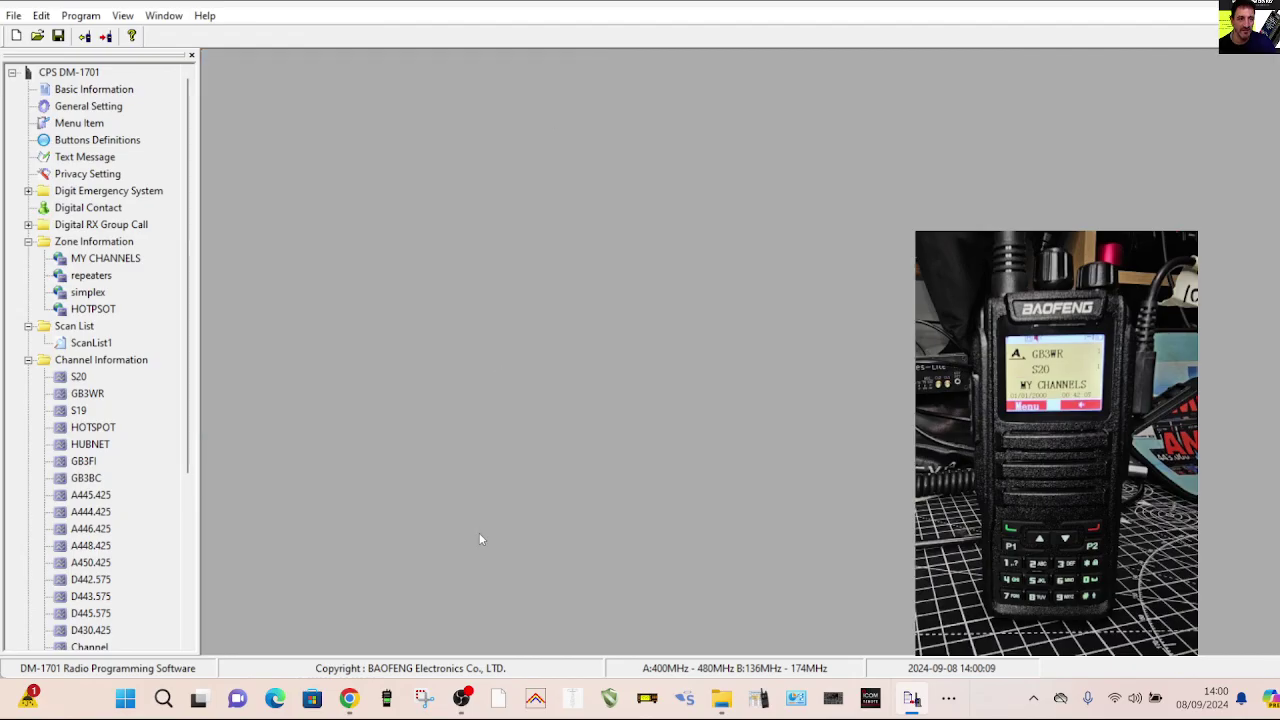
{"action": "left_click", "coordinate": [461, 698]}
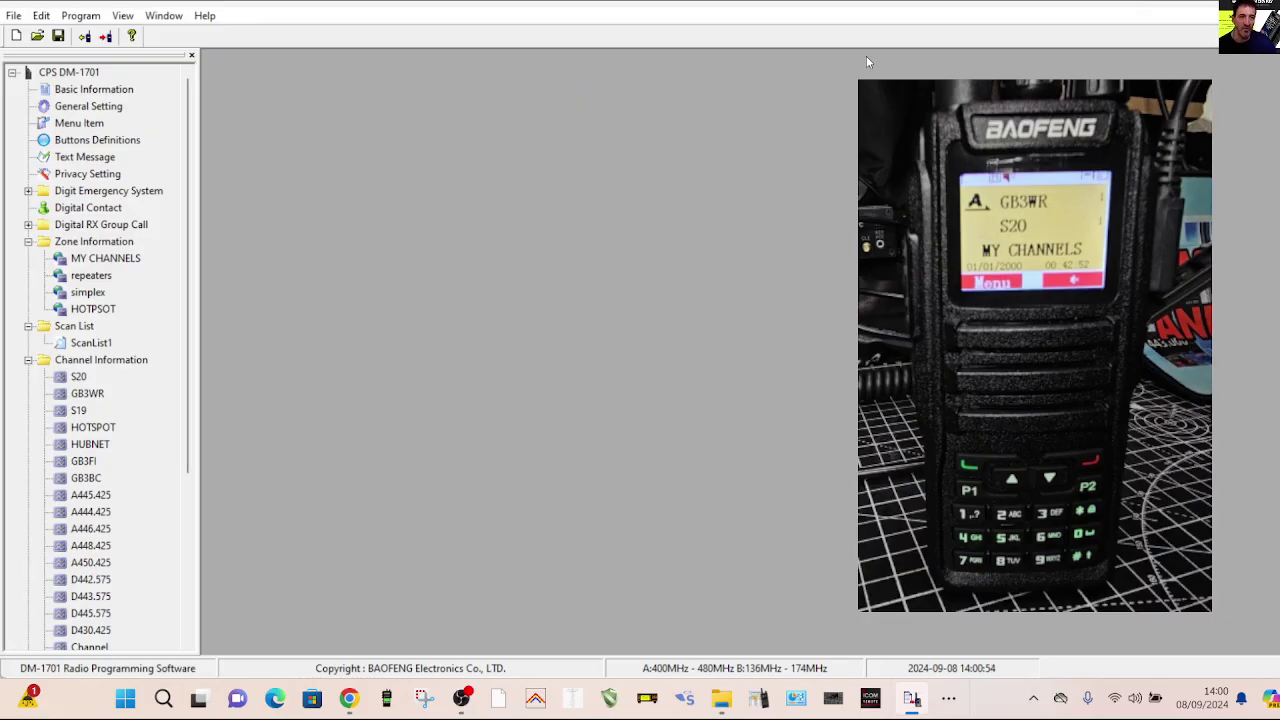
Read the current programming data from the connected radio.
{"action": "left_click", "coordinate": [82, 16]}
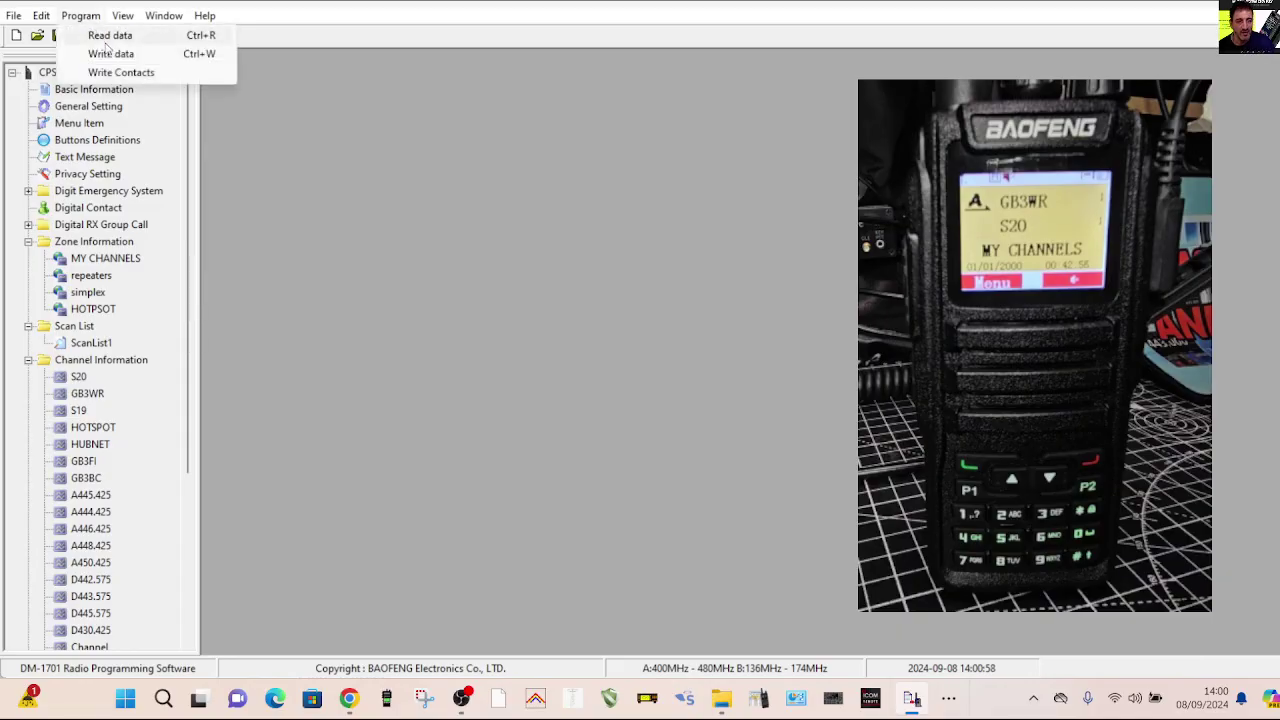
{"action": "left_click", "coordinate": [106, 37]}
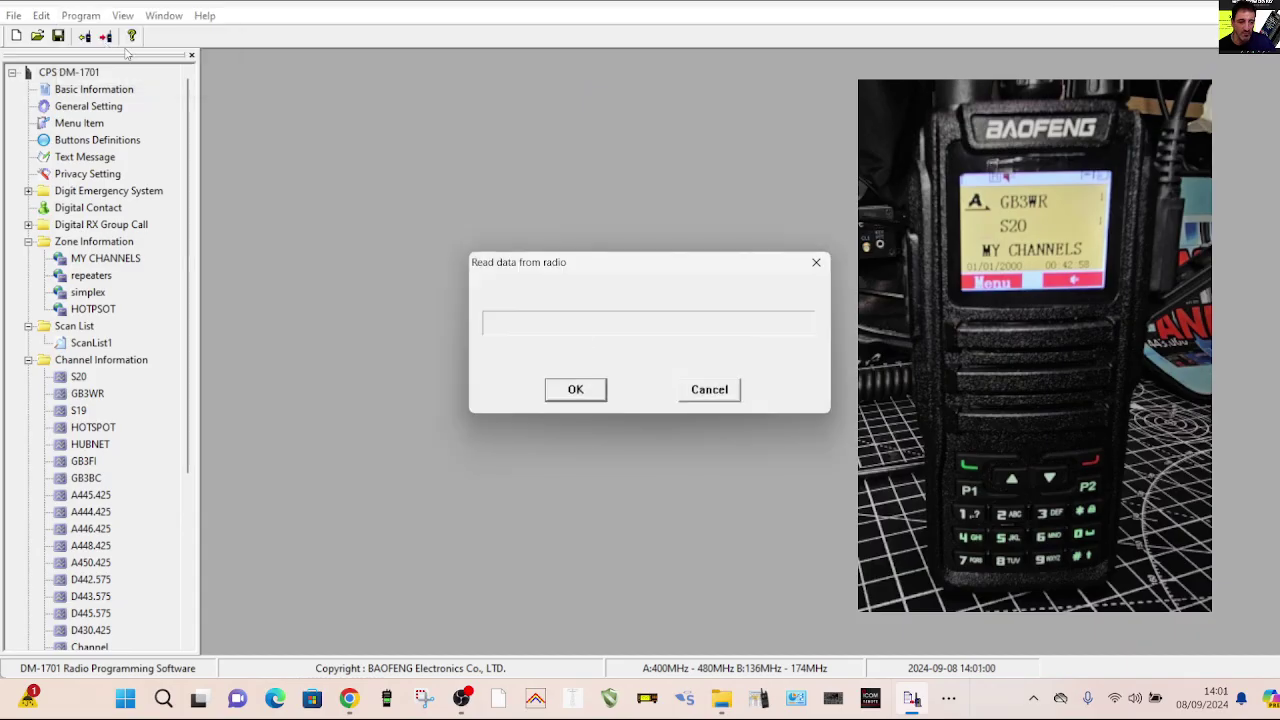
{"action": "left_click", "coordinate": [576, 389]}
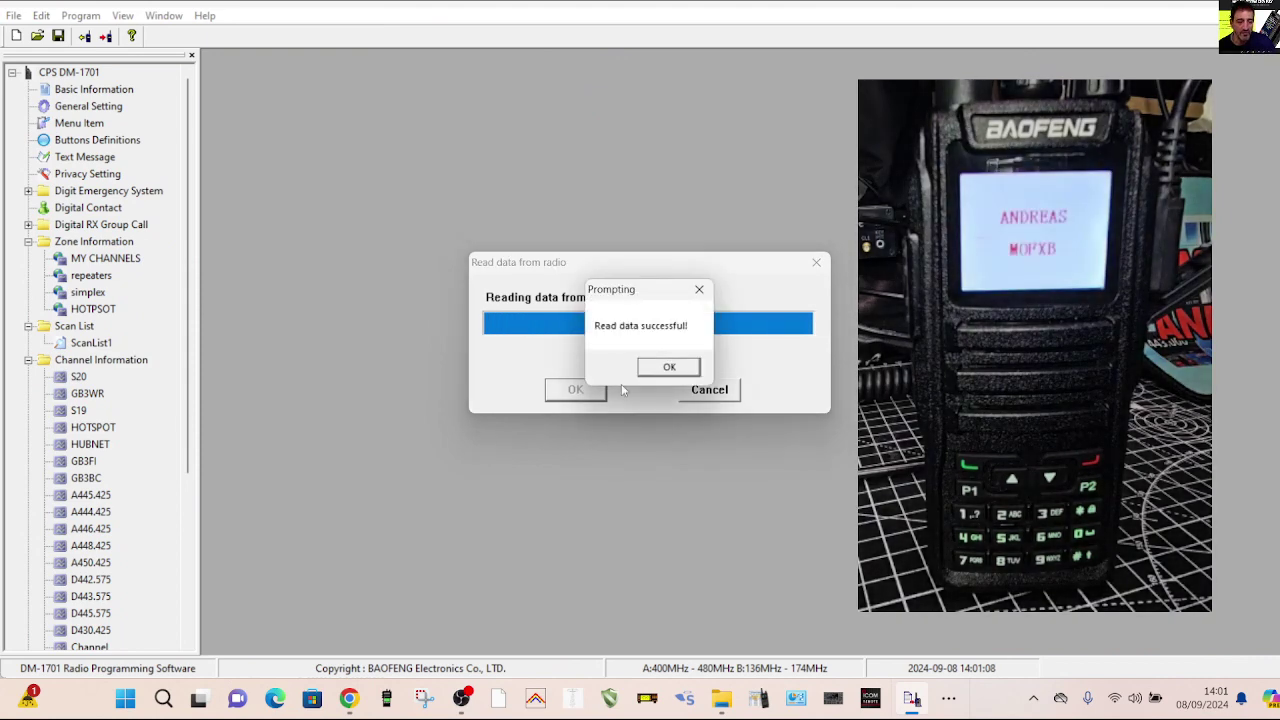
{"action": "left_click", "coordinate": [670, 368]}
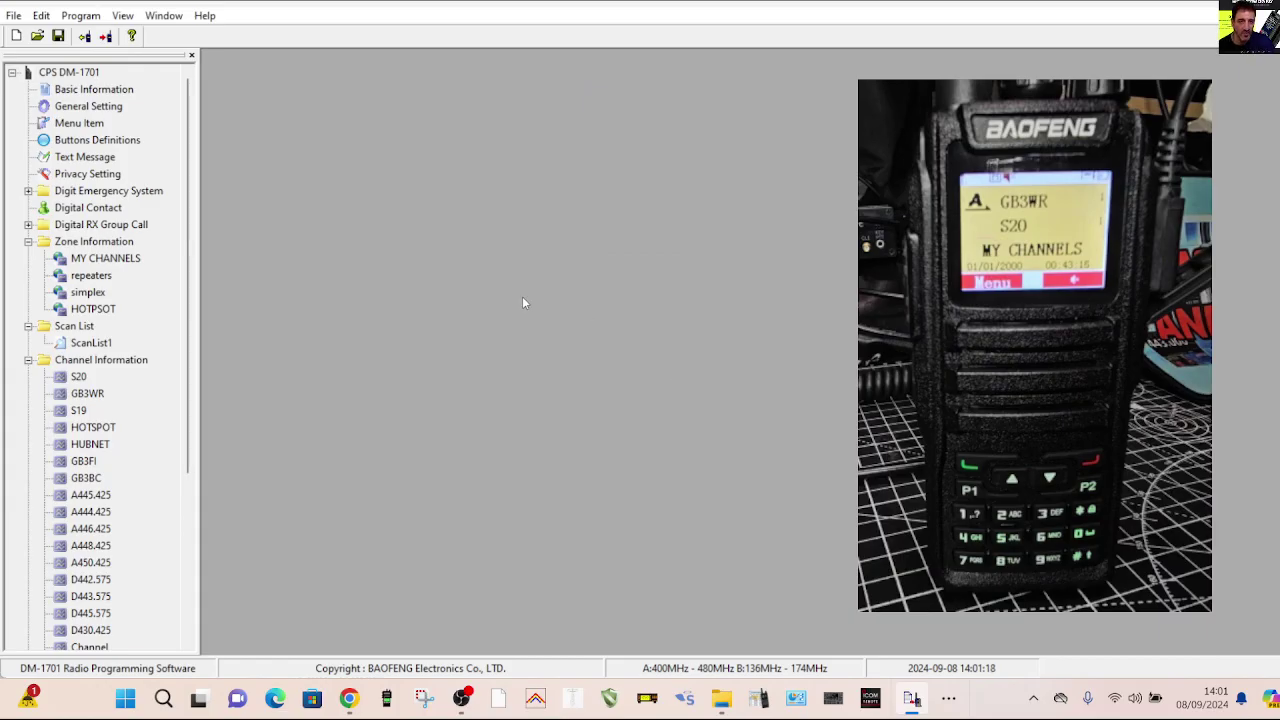
Open the radio's Basic Information and General Setting pages to review them.
{"action": "double_click", "coordinate": [101, 93]}
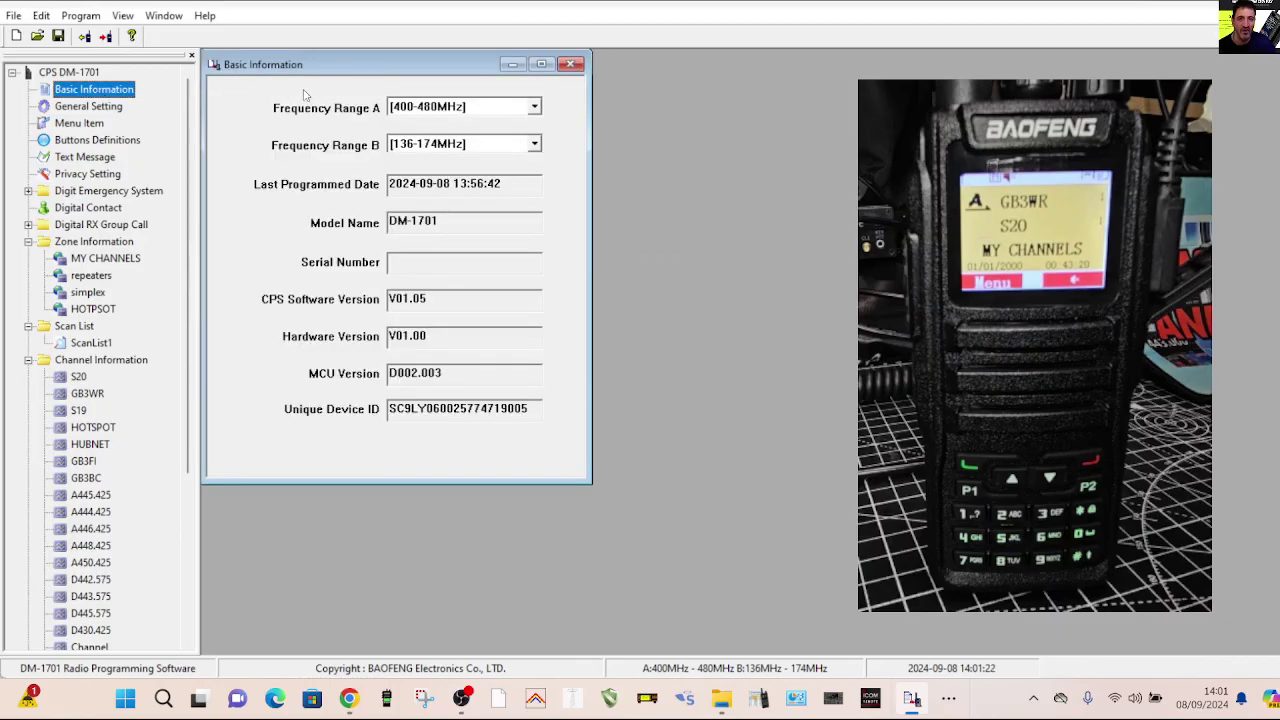
{"action": "left_click_drag", "start_coordinate": [350, 70], "coordinate": [444, 95]}
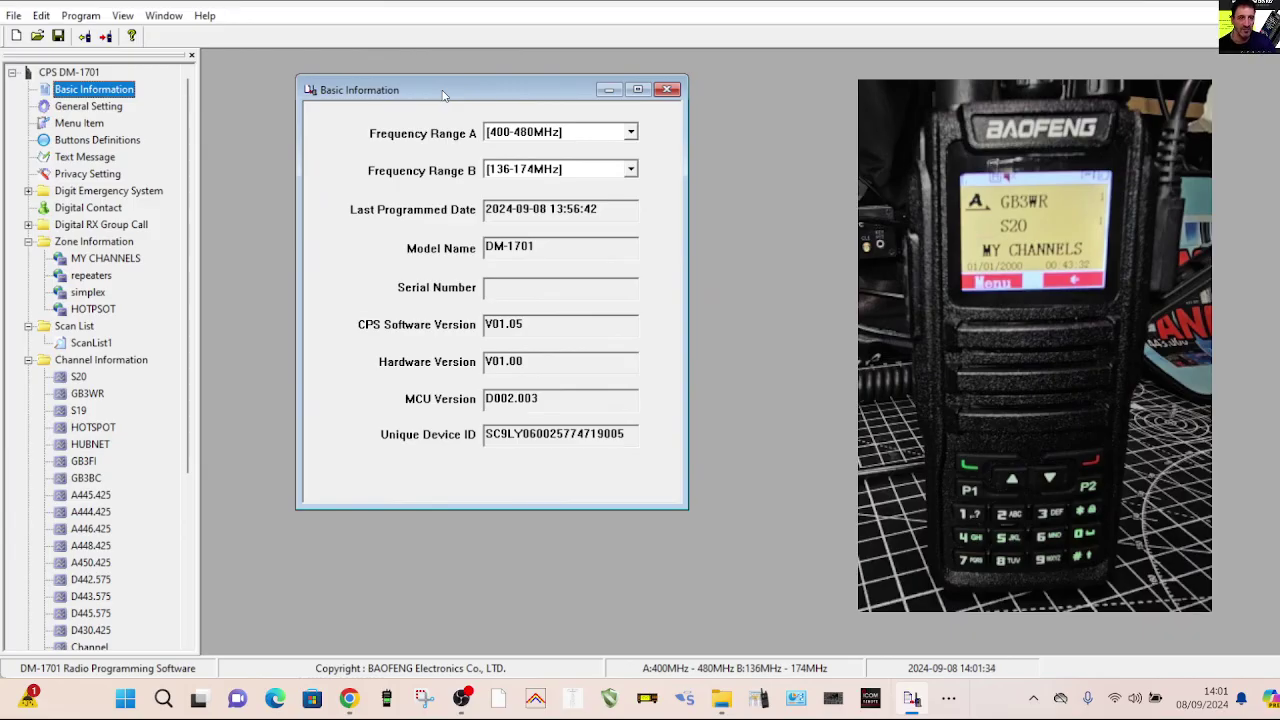
{"action": "left_click", "coordinate": [98, 107]}
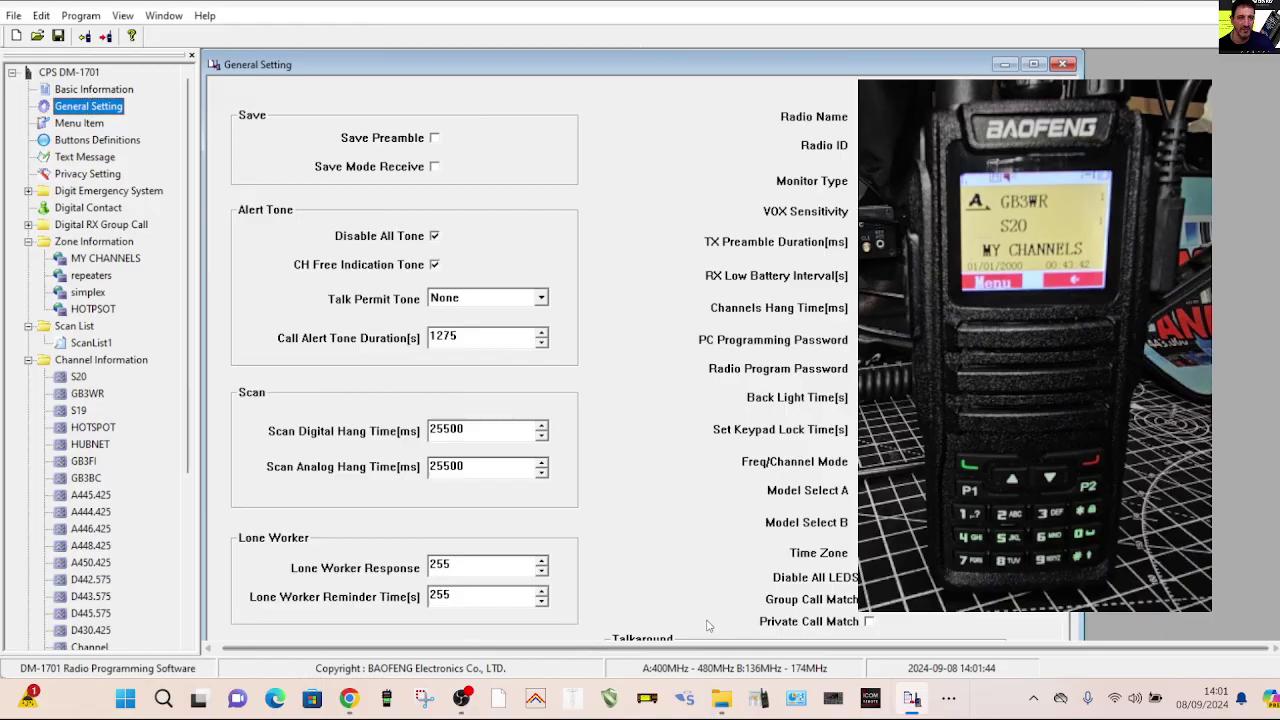
{"action": "left_click", "coordinate": [463, 698]}
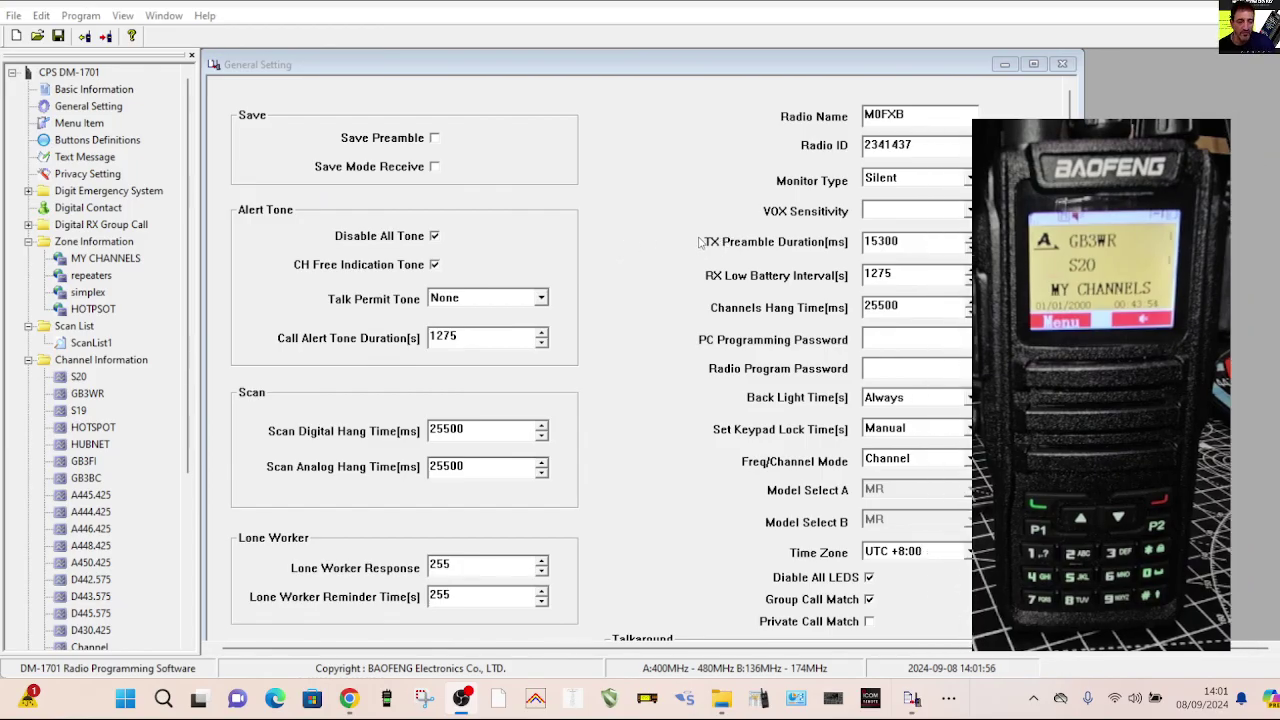
{"action": "left_click", "coordinate": [864, 64]}
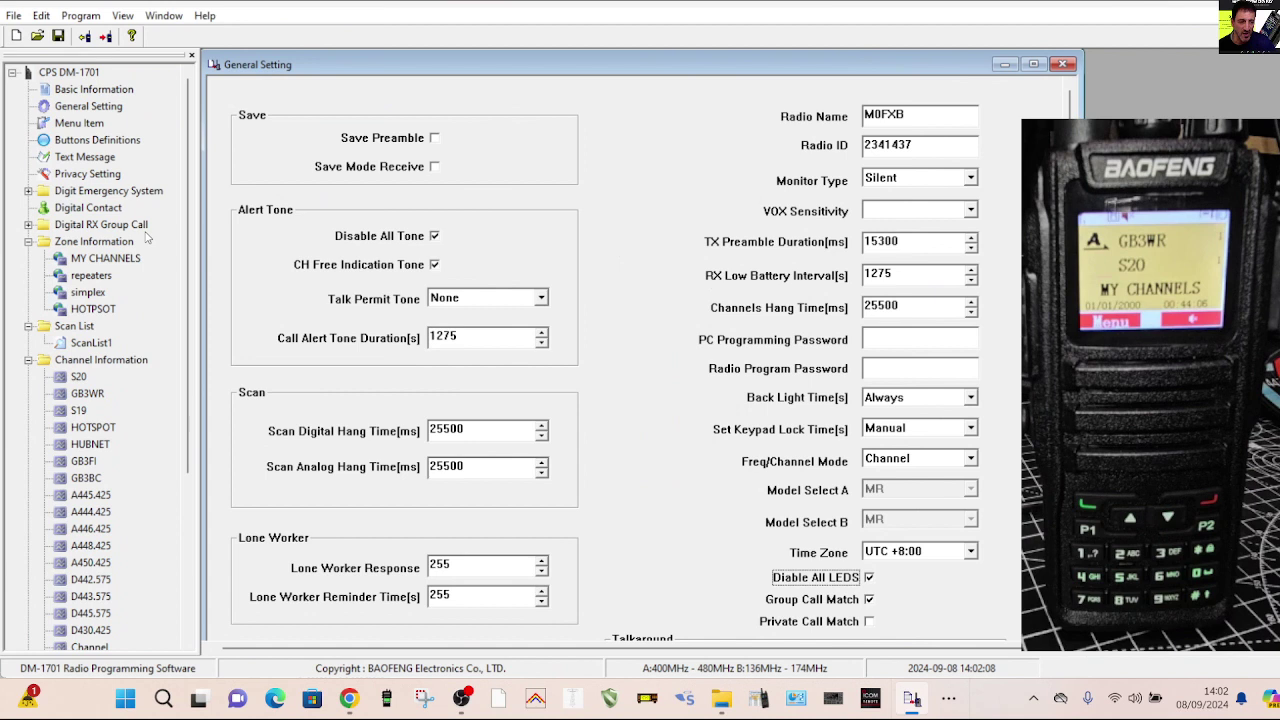
Expand the Channel Information list and open the settings of the HOTSPOT channel.
{"action": "double_click", "coordinate": [107, 245]}
{"action": "double_click", "coordinate": [107, 247]}
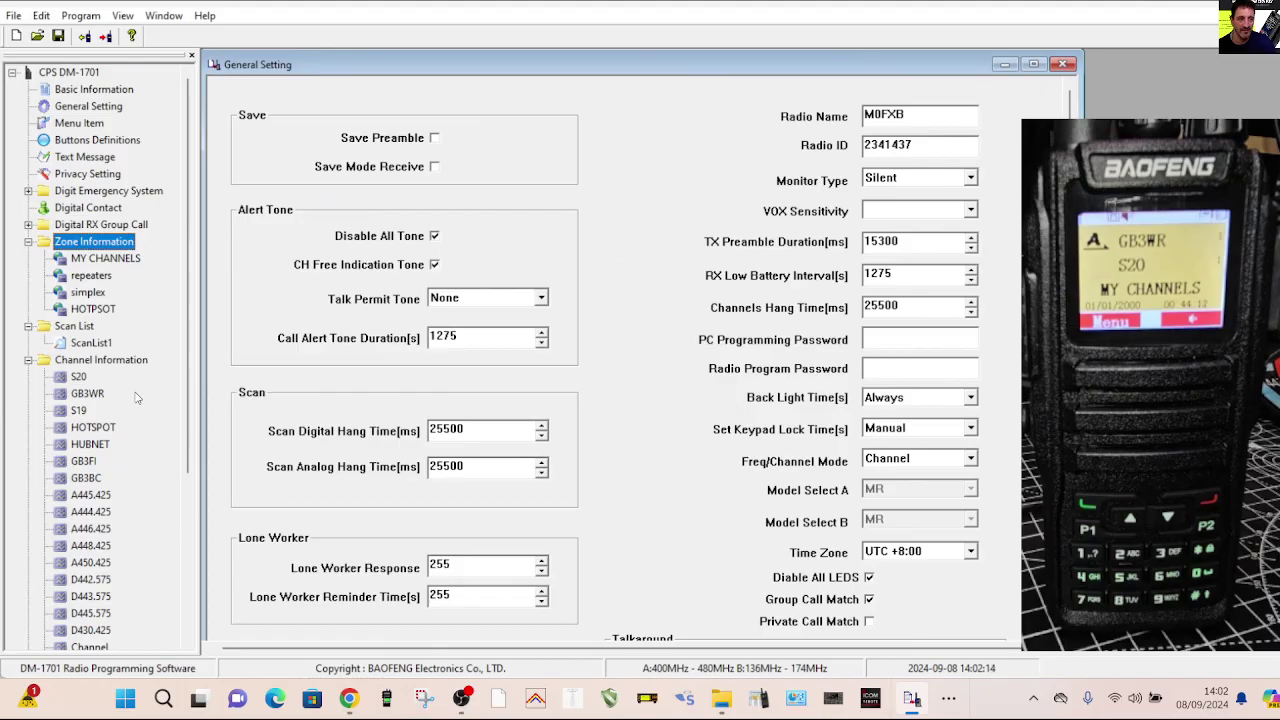
{"action": "left_click", "coordinate": [90, 362]}
{"action": "double_click", "coordinate": [90, 362]}
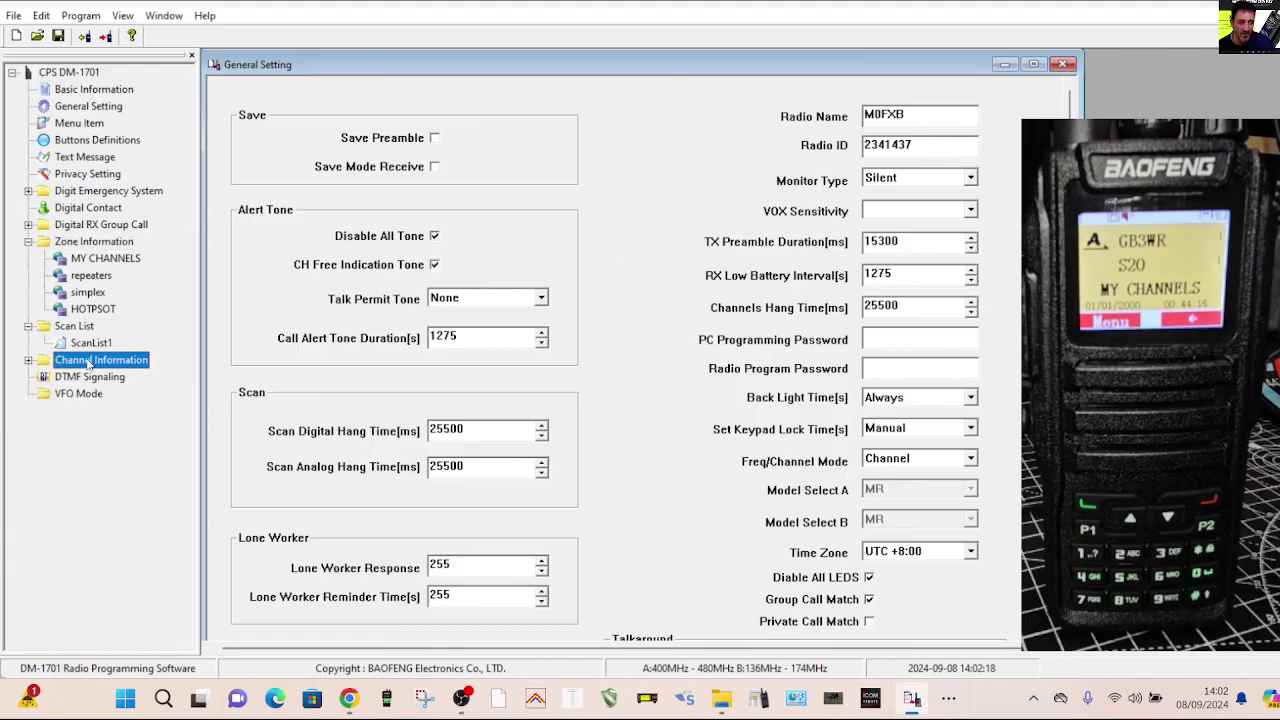
{"action": "double_click", "coordinate": [90, 362]}
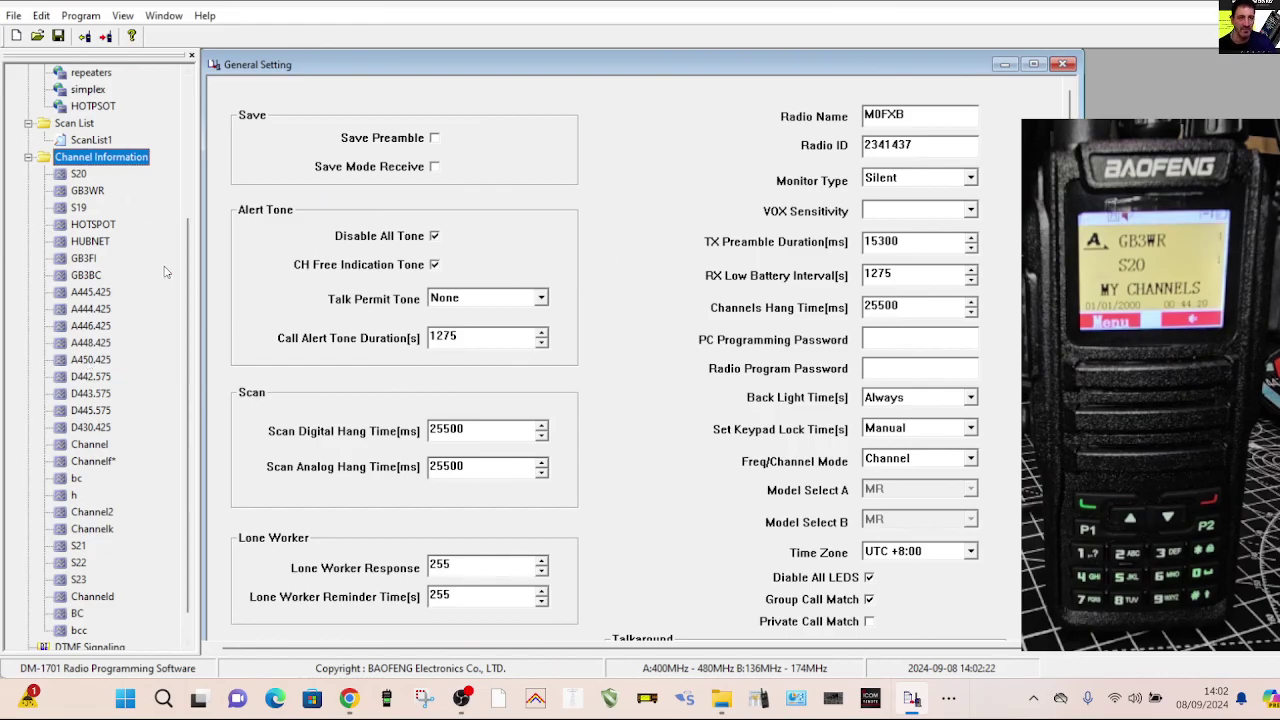
{"action": "double_click", "coordinate": [92, 225]}
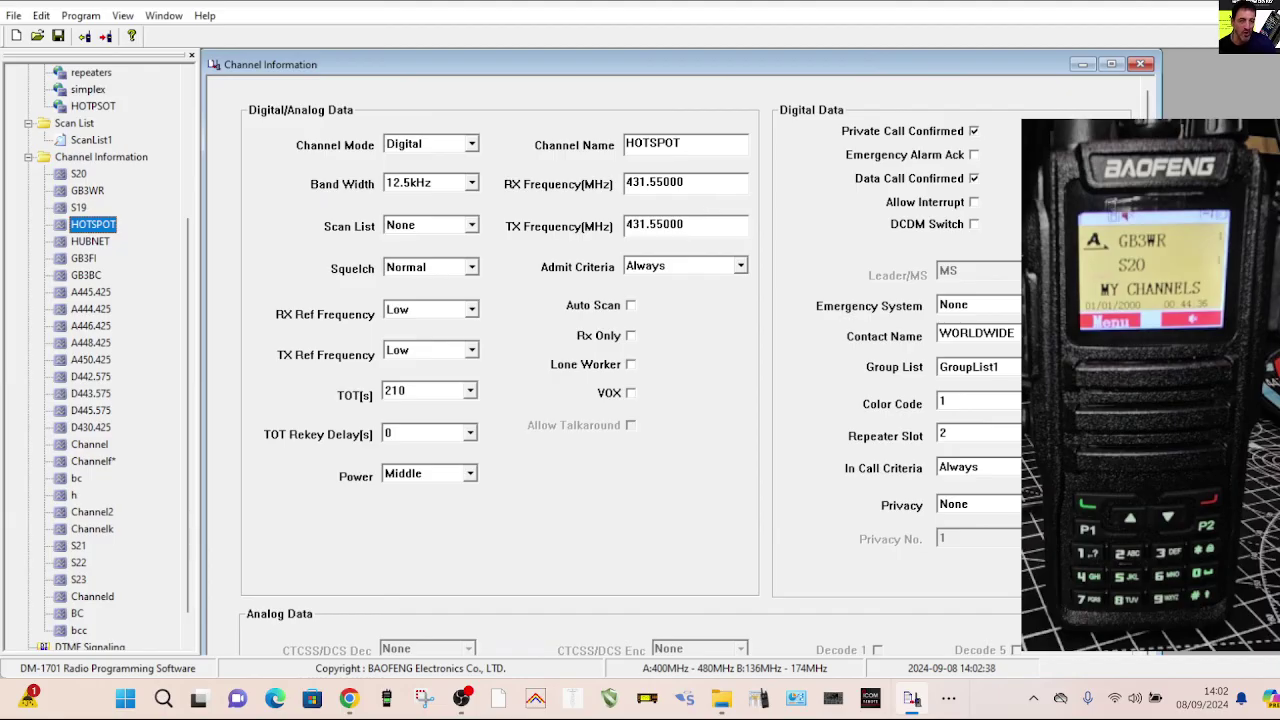
Check the HOTSPOT channel's contact name and channel mode choices, keeping WORLDWIDE and Digital selected.
{"action": "left_click", "coordinate": [1040, 333]}
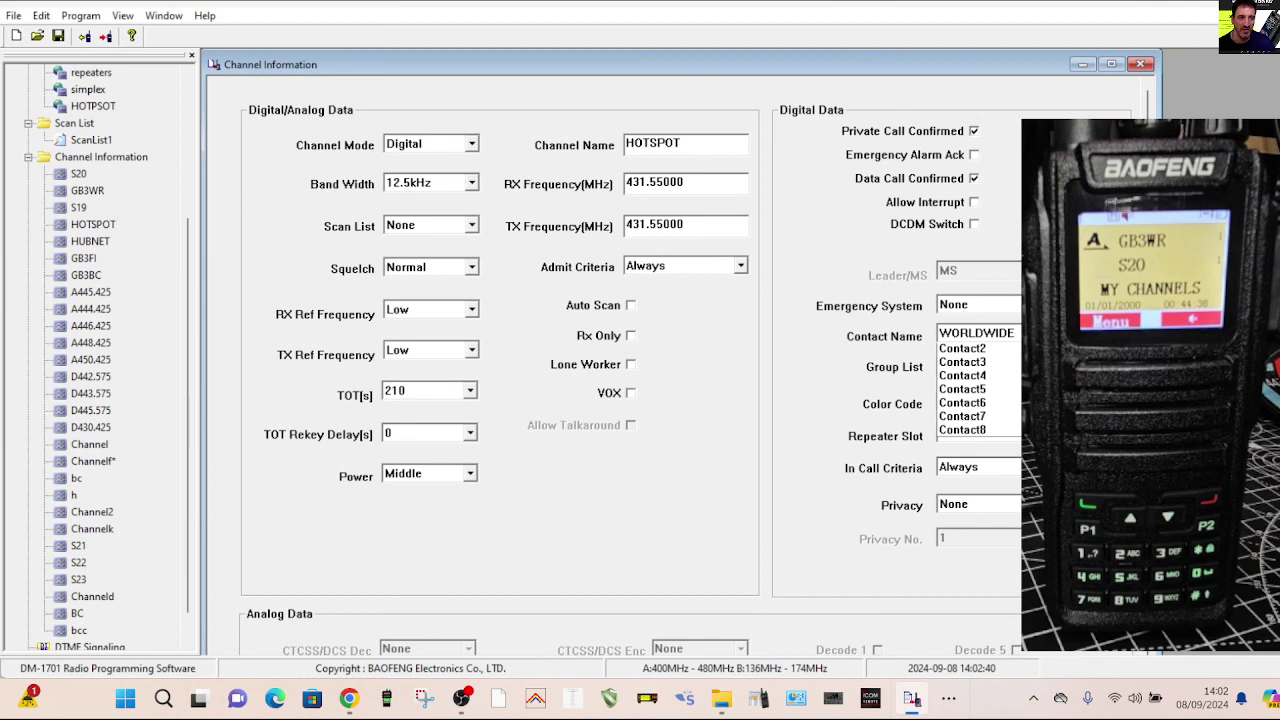
{"action": "key", "text": "Return"}
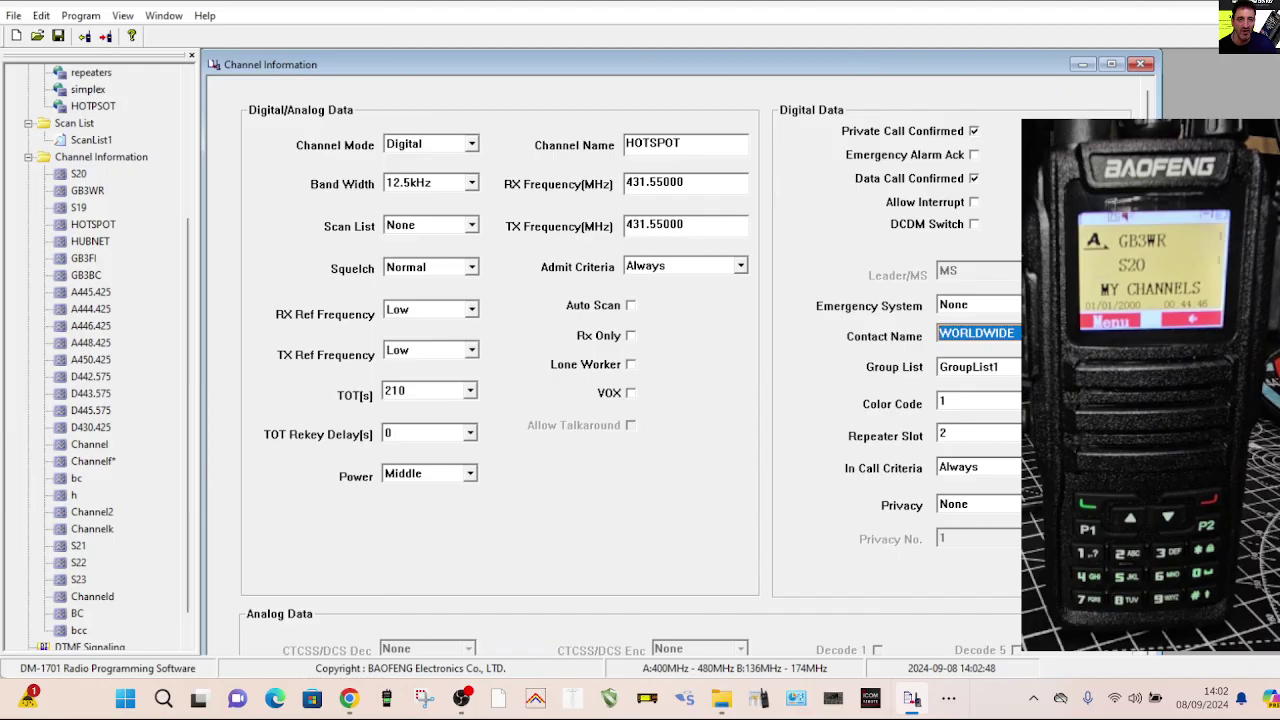
{"action": "scroll", "coordinate": [551, 219], "scroll_direction": "down", "scroll_amount": 1}
{"action": "scroll", "coordinate": [551, 219], "scroll_direction": "up", "scroll_amount": 1}
{"action": "left_click", "coordinate": [475, 147]}
{"action": "left_click", "coordinate": [476, 147]}
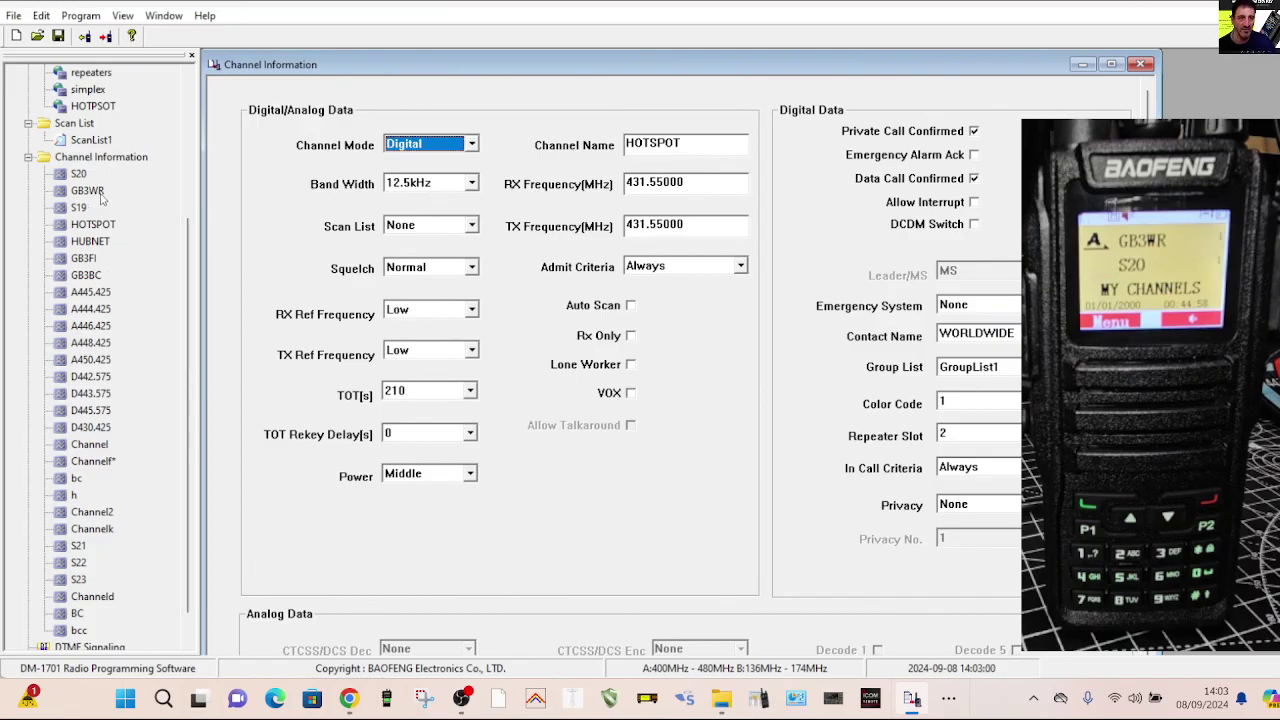
Set the GB3BC channel's TOT to 240 s, keep its power at High, and close the channel and general settings.
{"action": "left_click", "coordinate": [87, 274]}
{"action": "left_click", "coordinate": [87, 275]}
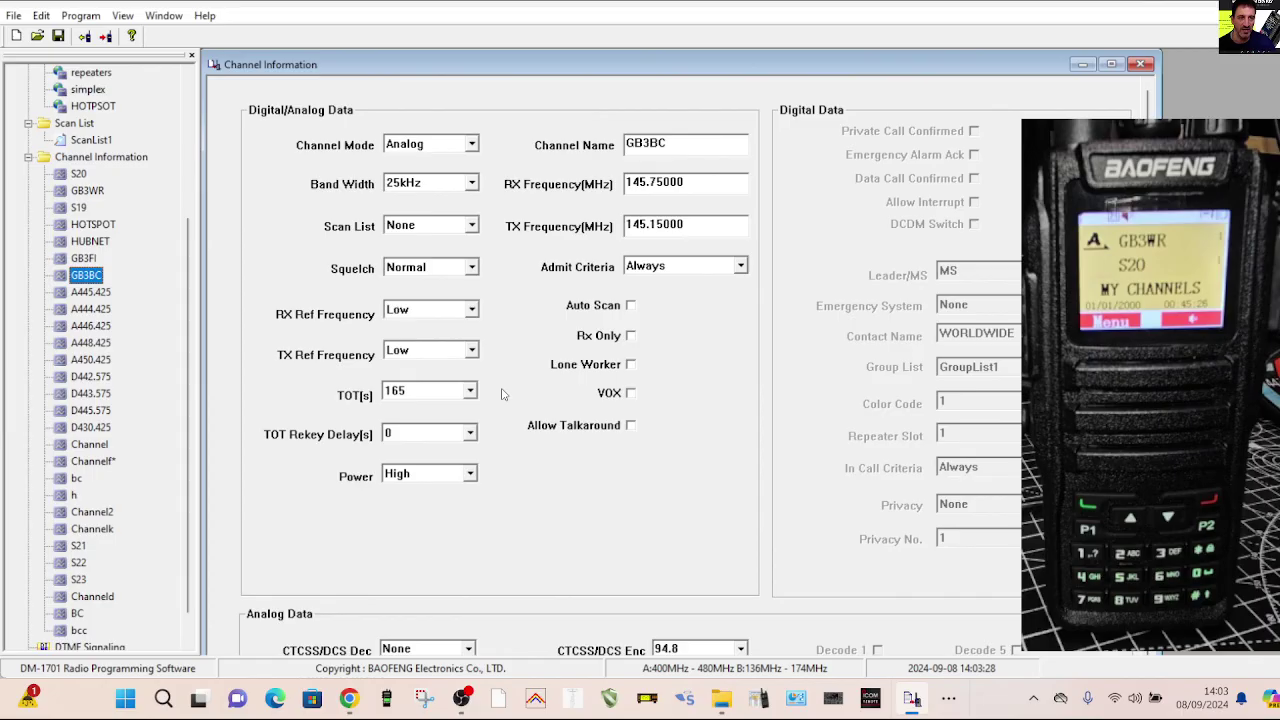
{"action": "left_click", "coordinate": [470, 392]}
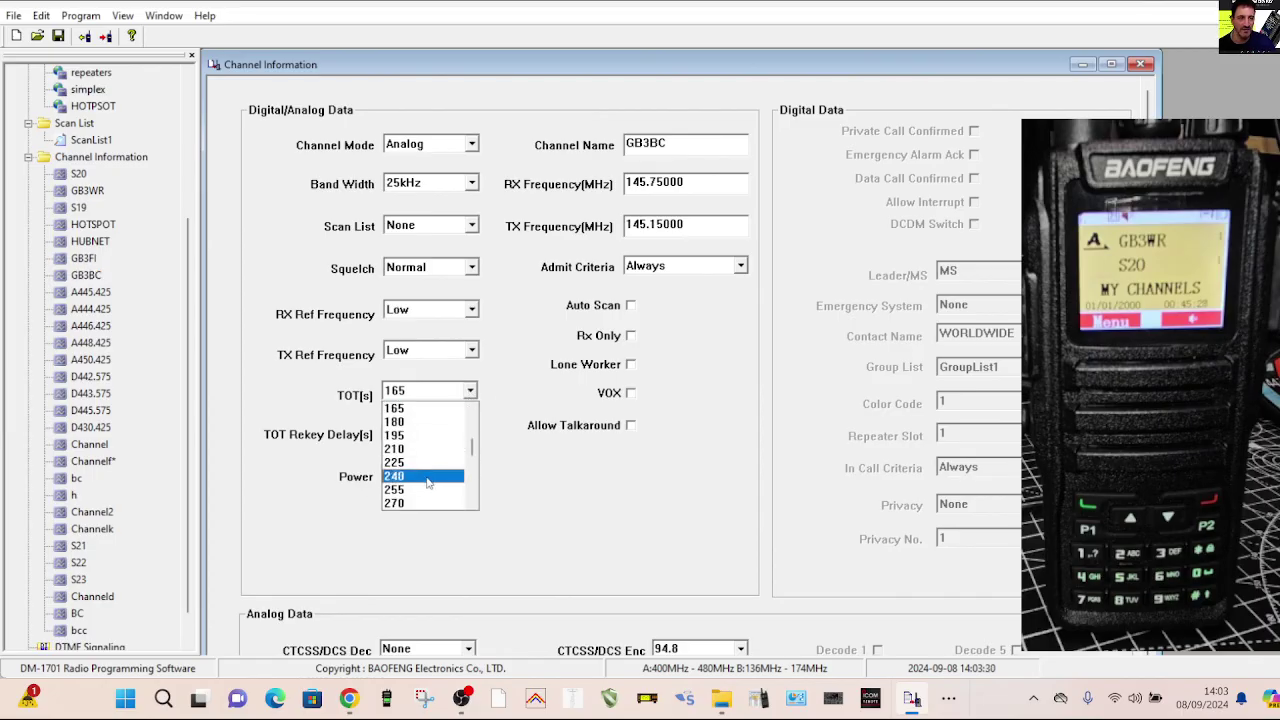
{"action": "left_click", "coordinate": [428, 477]}
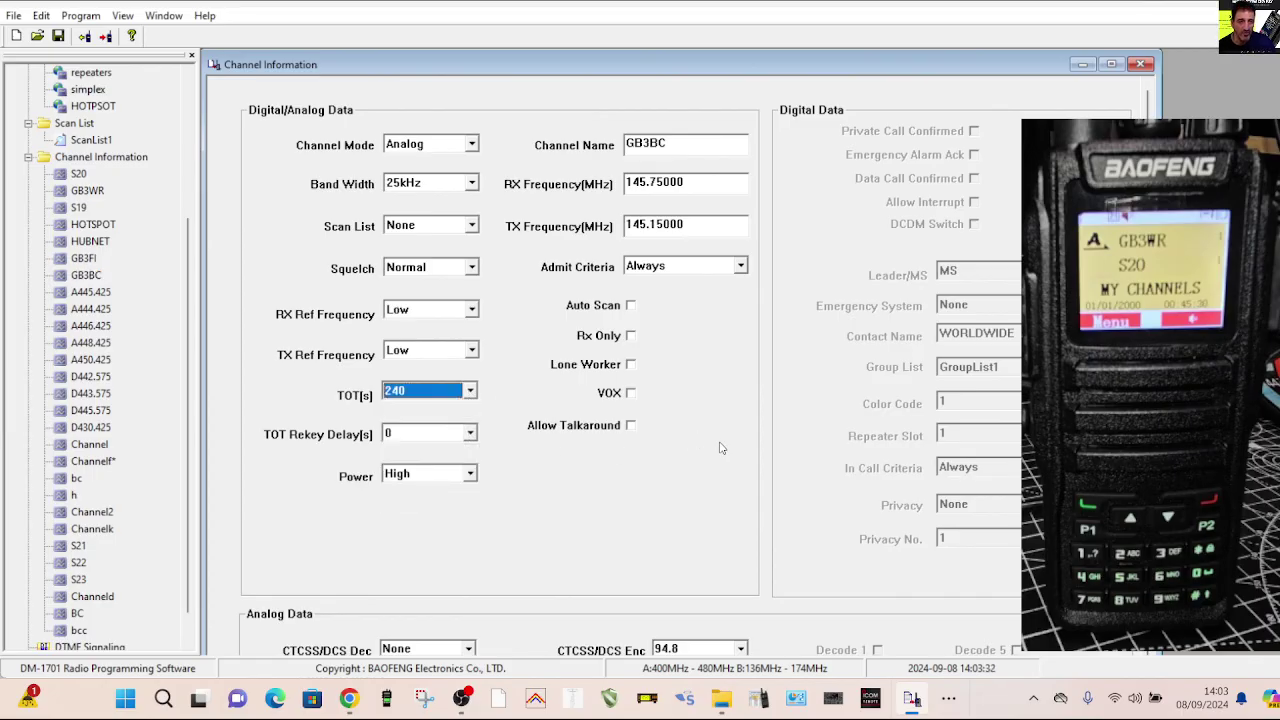
{"action": "left_click", "coordinate": [470, 474]}
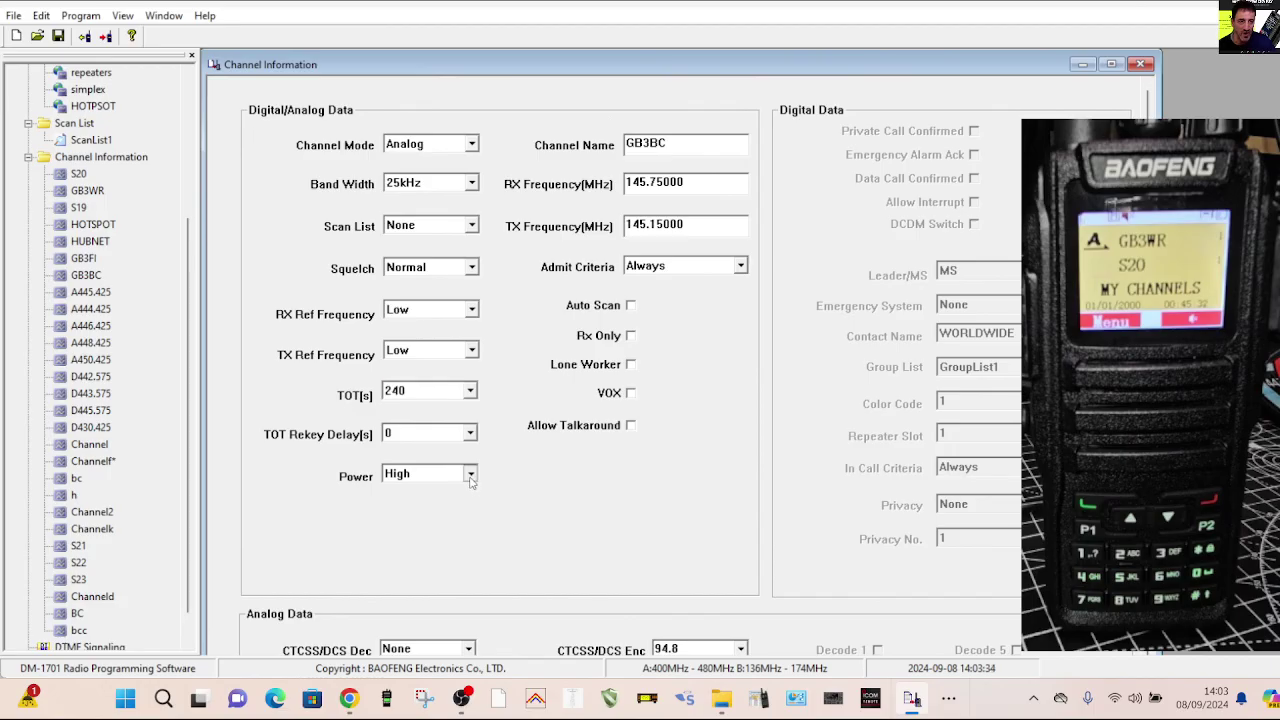
{"action": "left_click", "coordinate": [470, 474]}
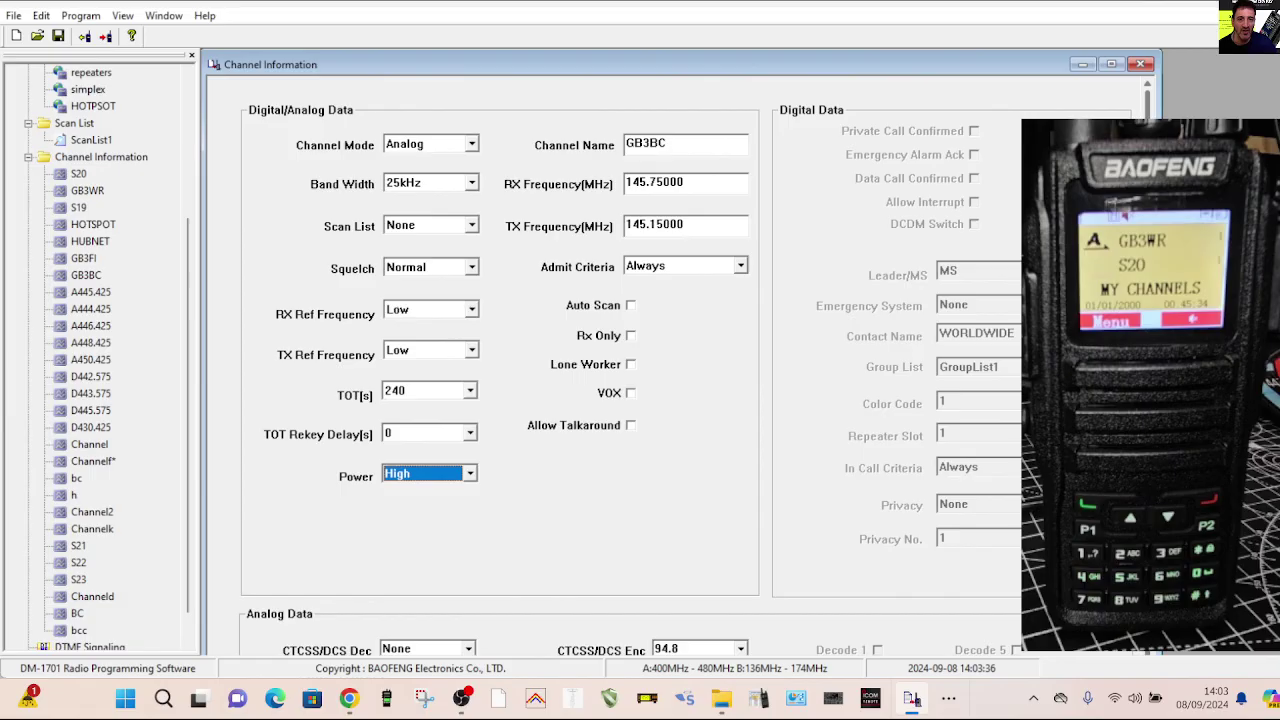
{"action": "scroll", "coordinate": [680, 360], "scroll_direction": "down", "scroll_amount": 1}
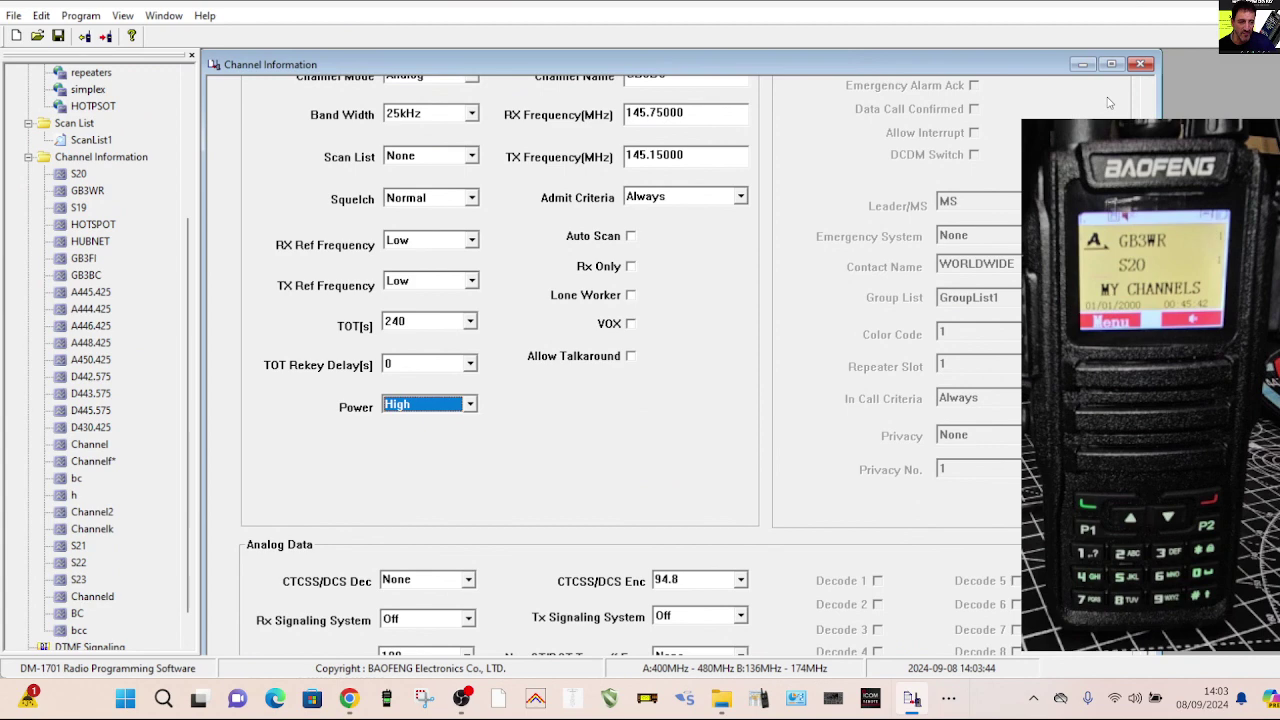
{"action": "left_click", "coordinate": [1141, 65]}
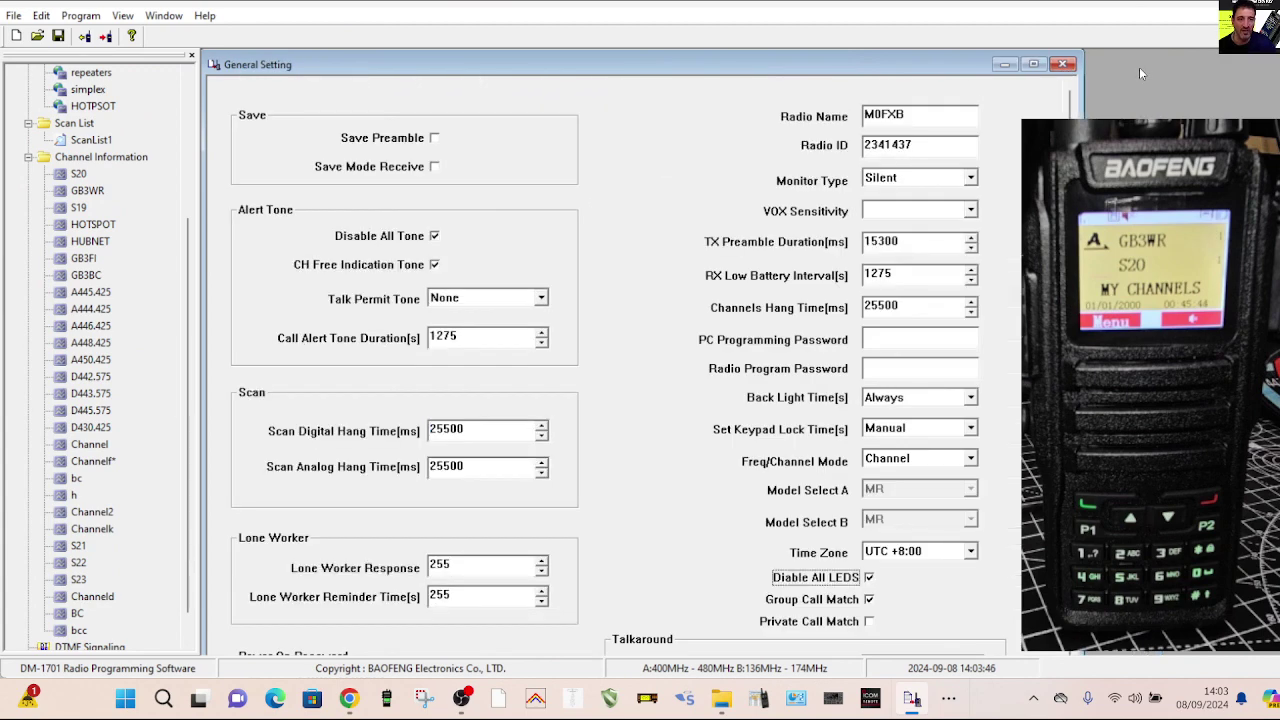
{"action": "left_click", "coordinate": [1067, 68]}
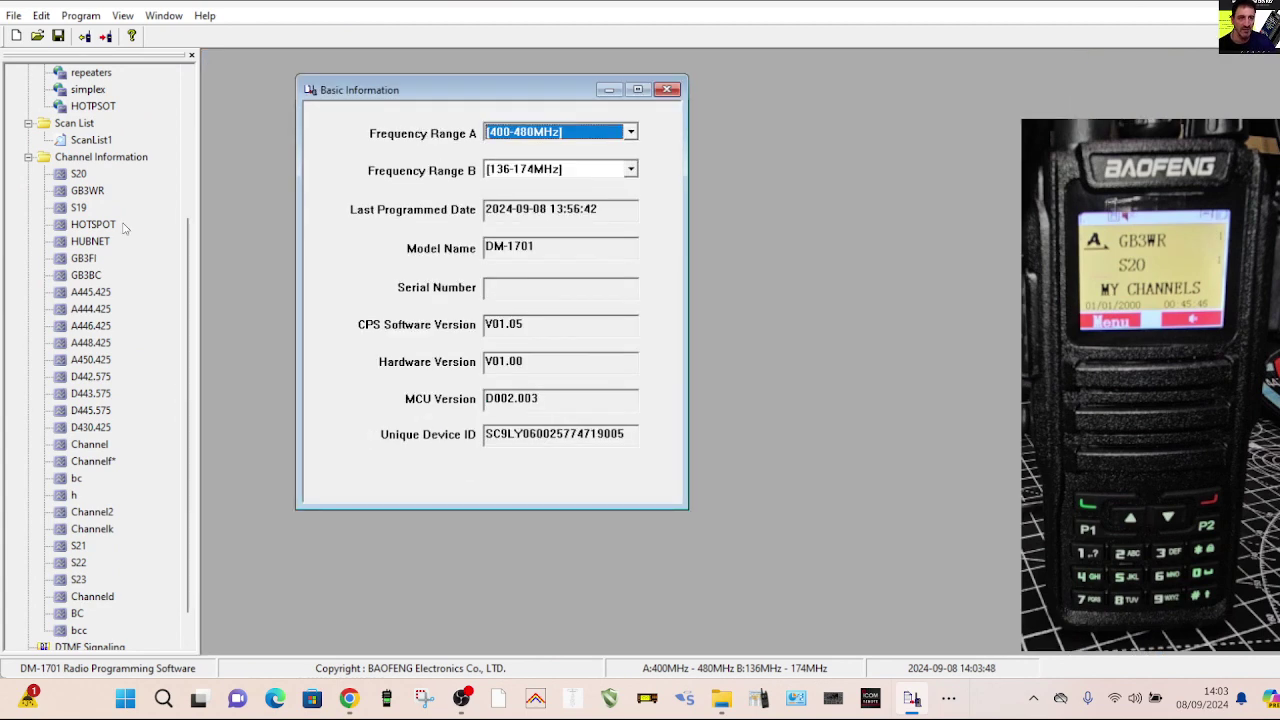
Check the option for adding a zone under Zone Information without creating one.
{"action": "left_click_drag", "start_coordinate": [190, 245], "coordinate": [197, 133]}
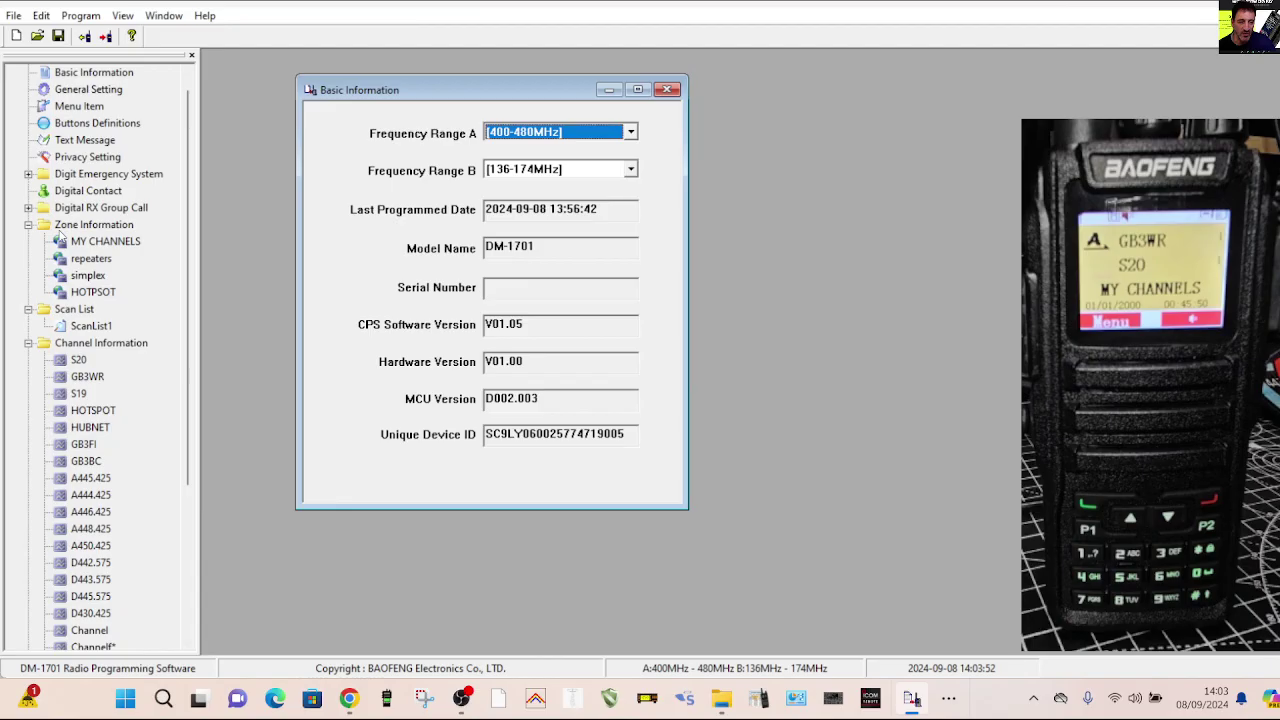
{"action": "double_click", "coordinate": [92, 228]}
{"action": "double_click", "coordinate": [93, 228]}
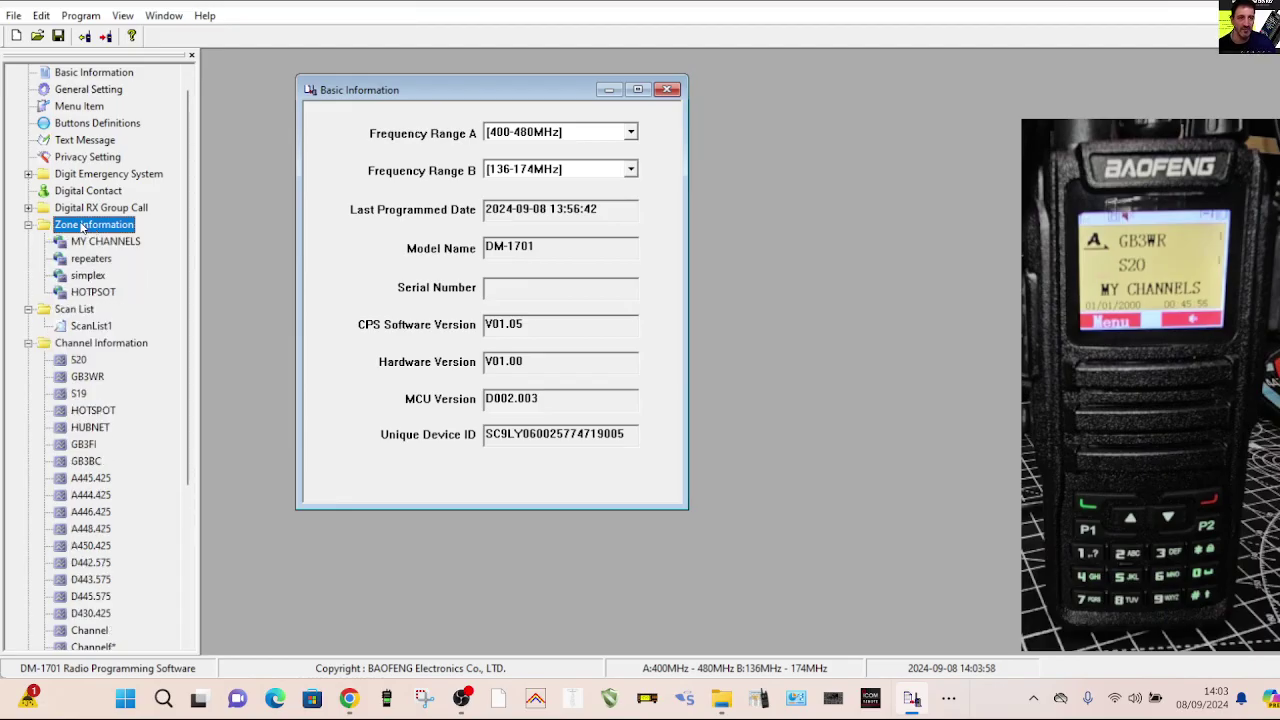
{"action": "right_click", "coordinate": [82, 227]}
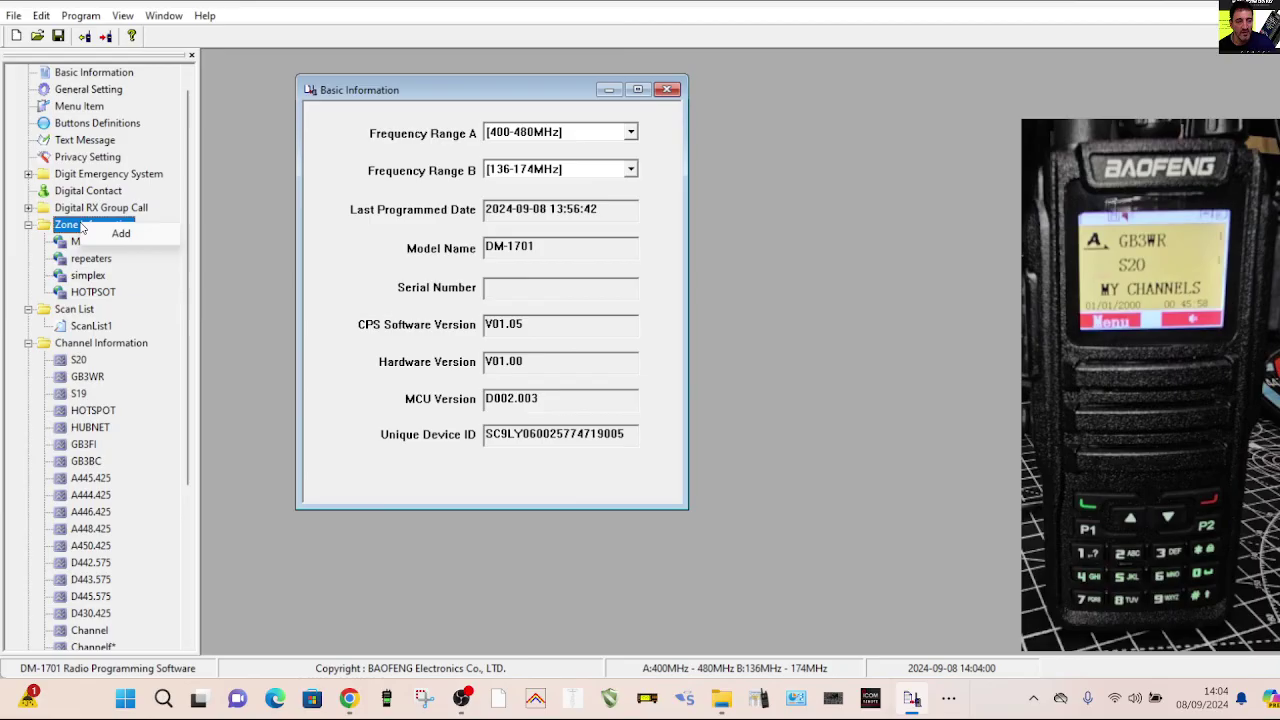
{"action": "left_click", "coordinate": [141, 287]}
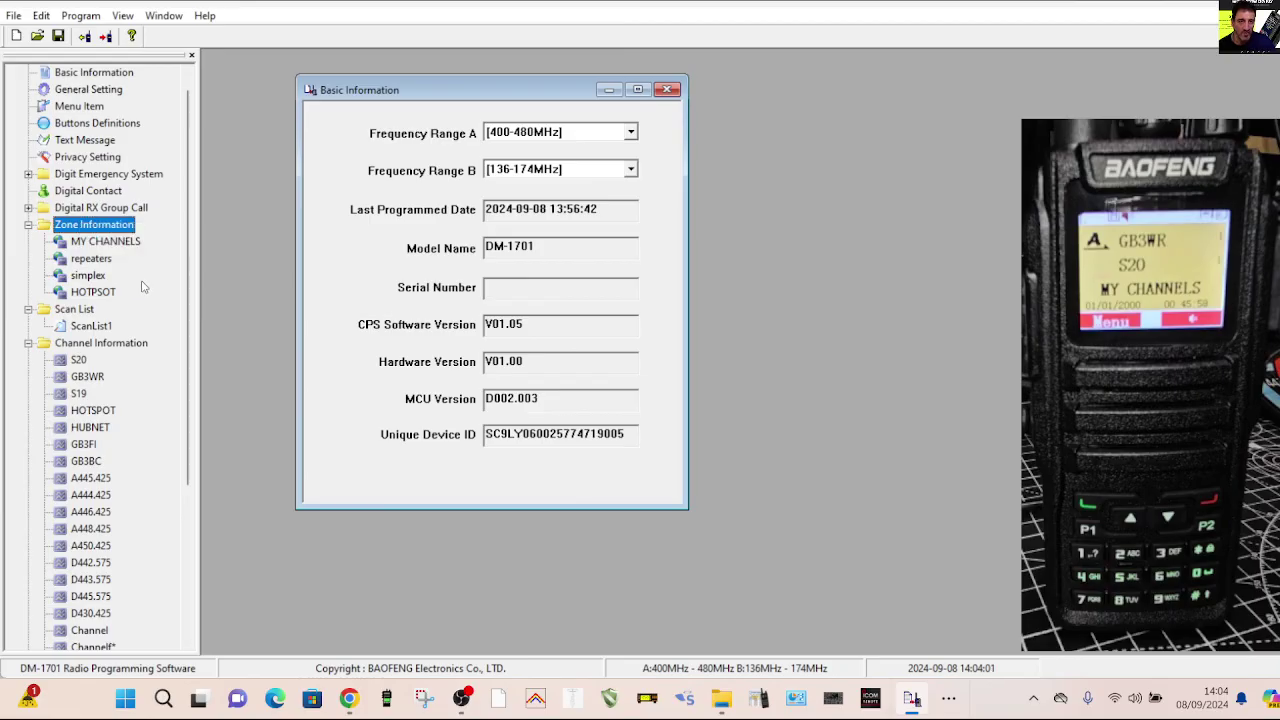
In the MY CHANNELS zone, add GB3BC to Channel Member A and remove Channeld from it.
{"action": "left_click", "coordinate": [109, 248]}
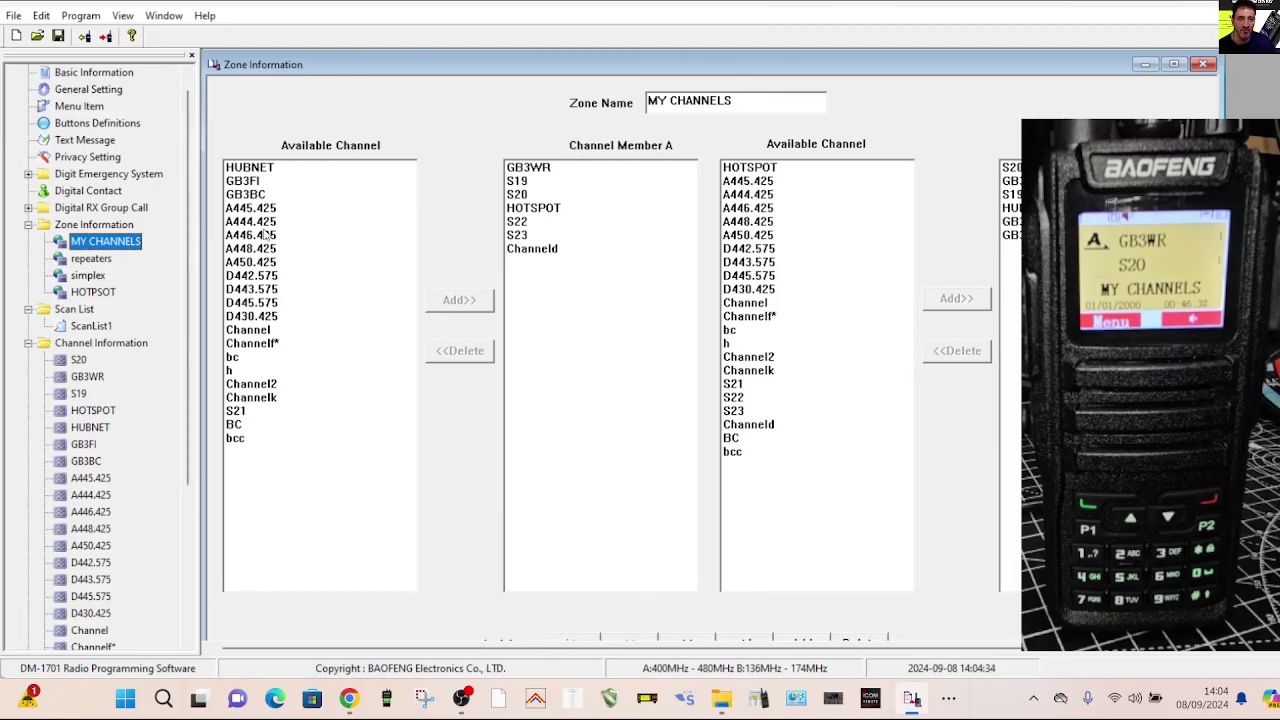
{"action": "left_click", "coordinate": [244, 194]}
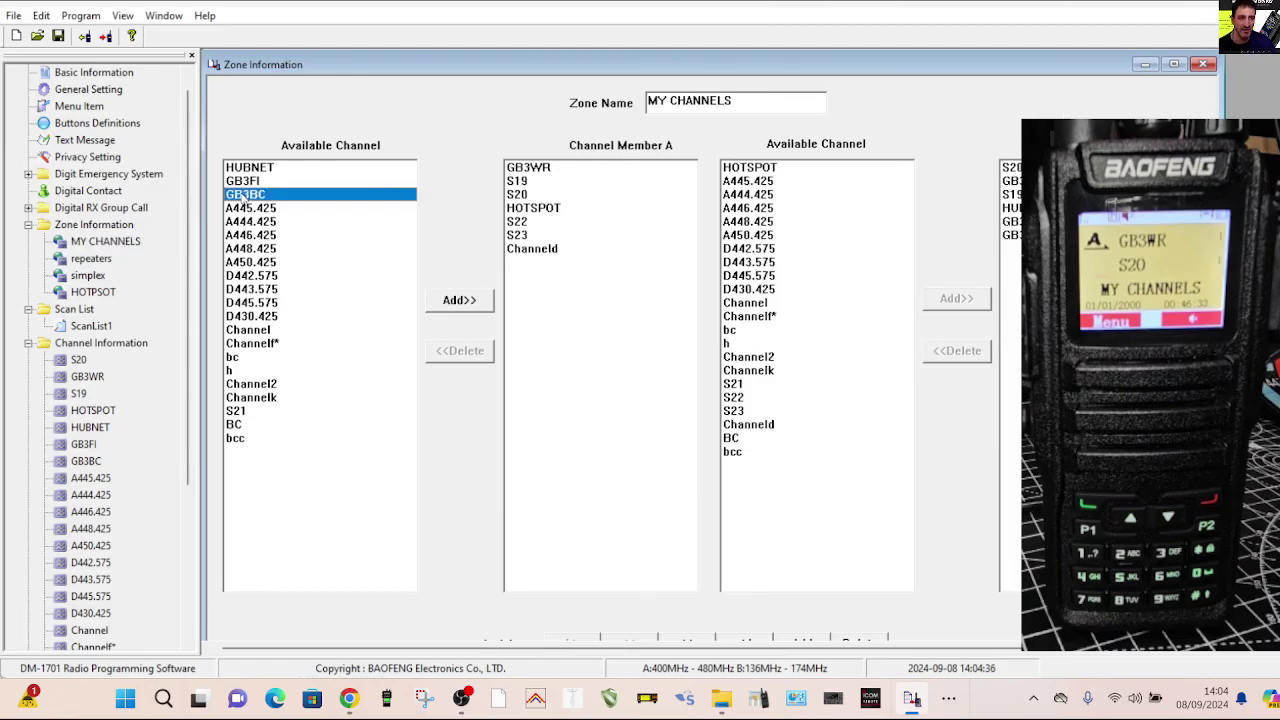
{"action": "left_click", "coordinate": [460, 300]}
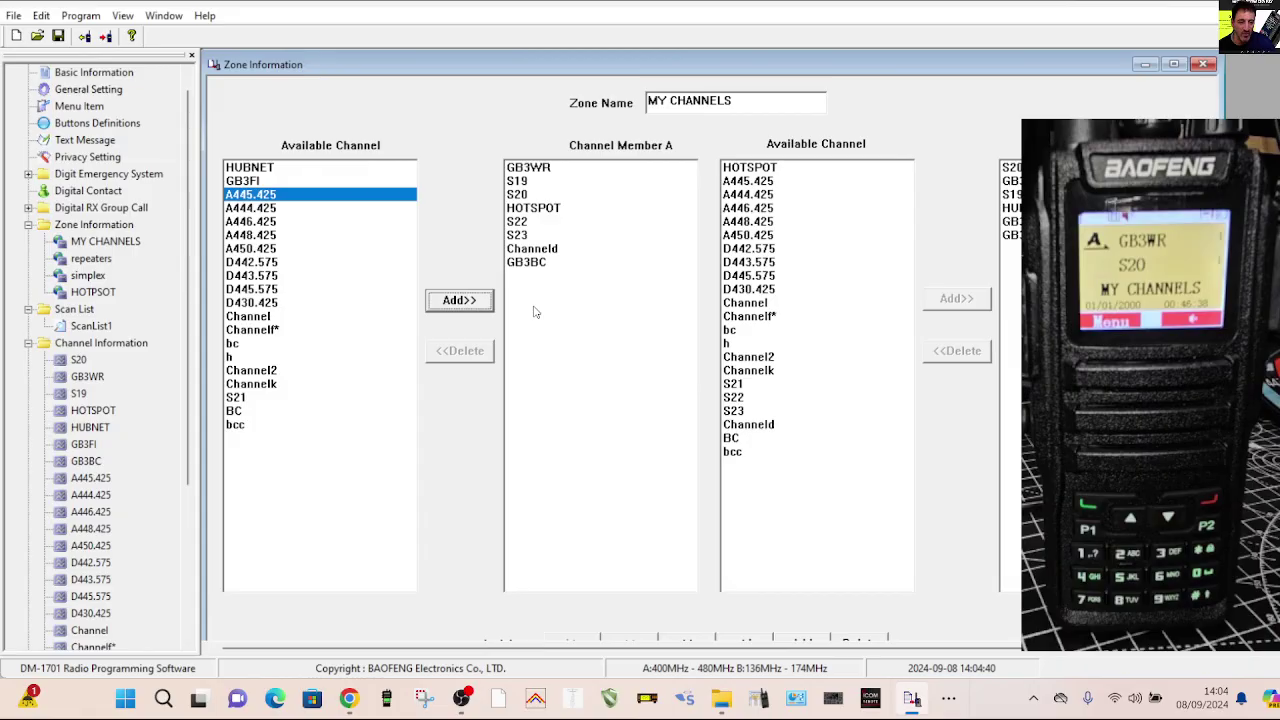
{"action": "left_click", "coordinate": [541, 254]}
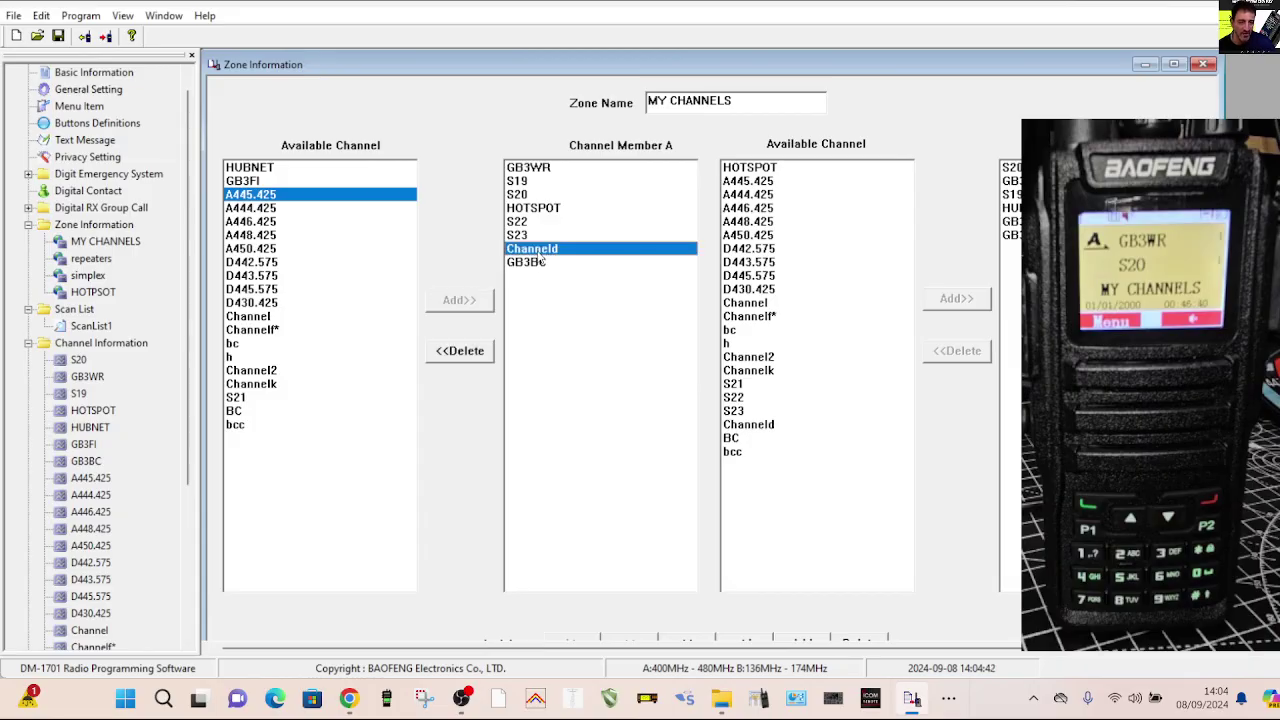
{"action": "left_click", "coordinate": [484, 352]}
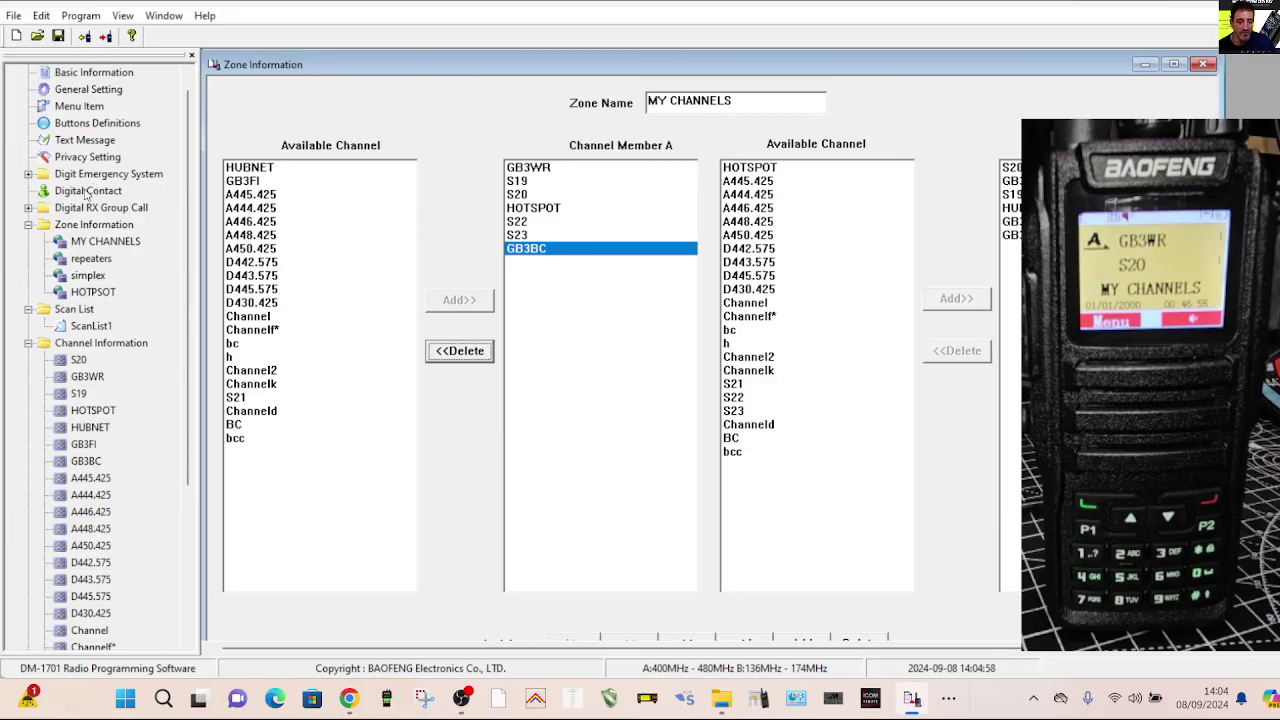
Review the Digital Contact list with its call types and call IDs, and close it.
{"action": "left_click", "coordinate": [86, 195]}
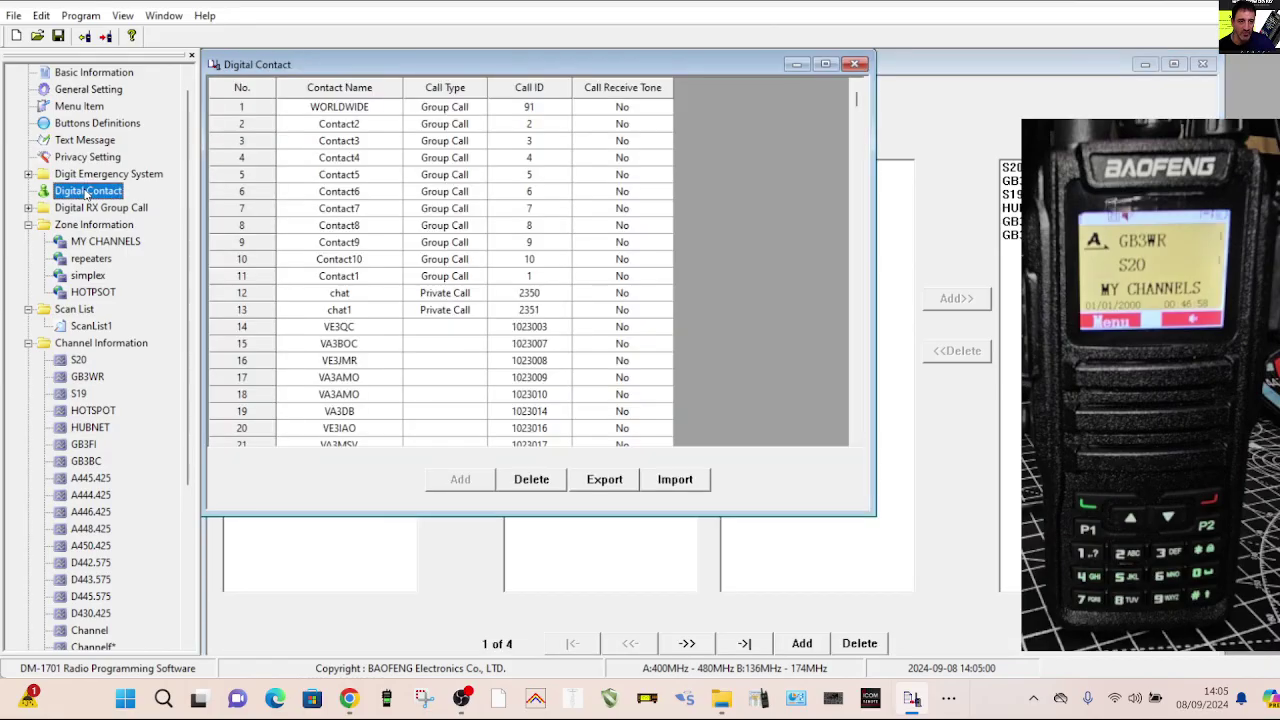
{"action": "left_click_drag", "start_coordinate": [576, 63], "coordinate": [585, 126]}
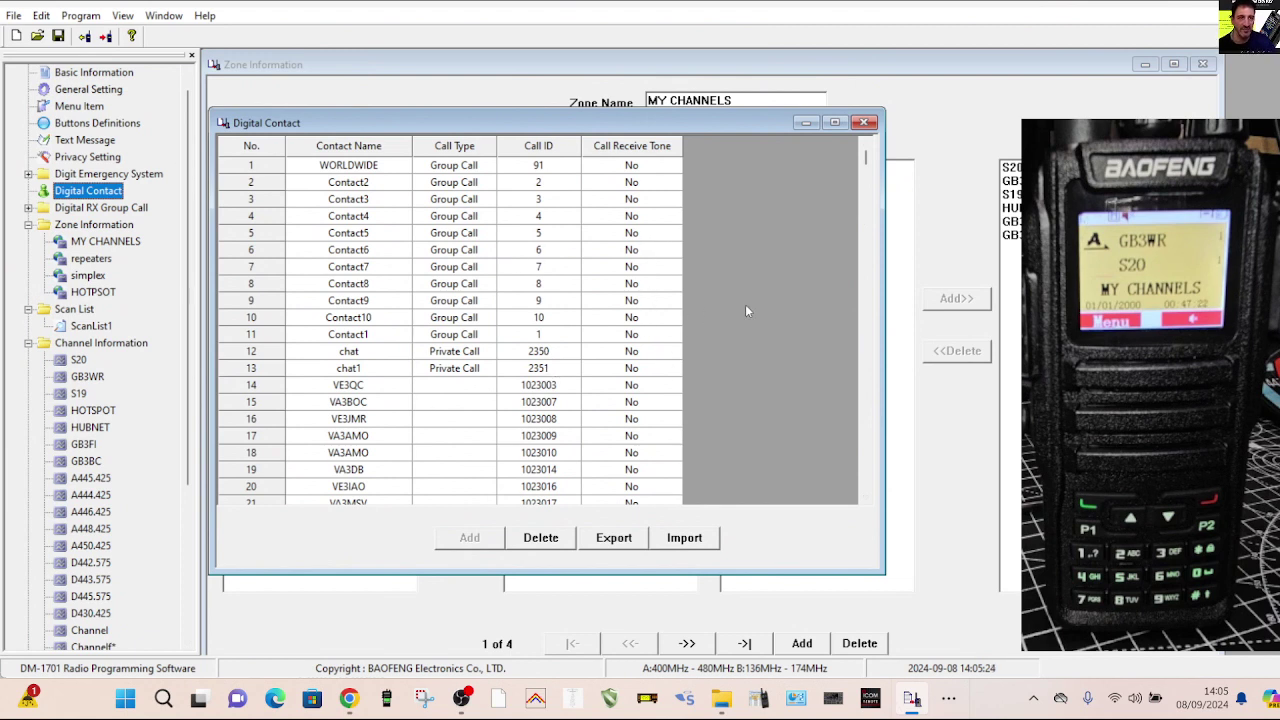
{"action": "mouse_move", "coordinate": [866, 158]}
{"action": "left_mouse_down"}
{"action": "mouse_move", "coordinate": [876, 270]}
{"action": "mouse_move", "coordinate": [872, 143]}
{"action": "left_mouse_up"}
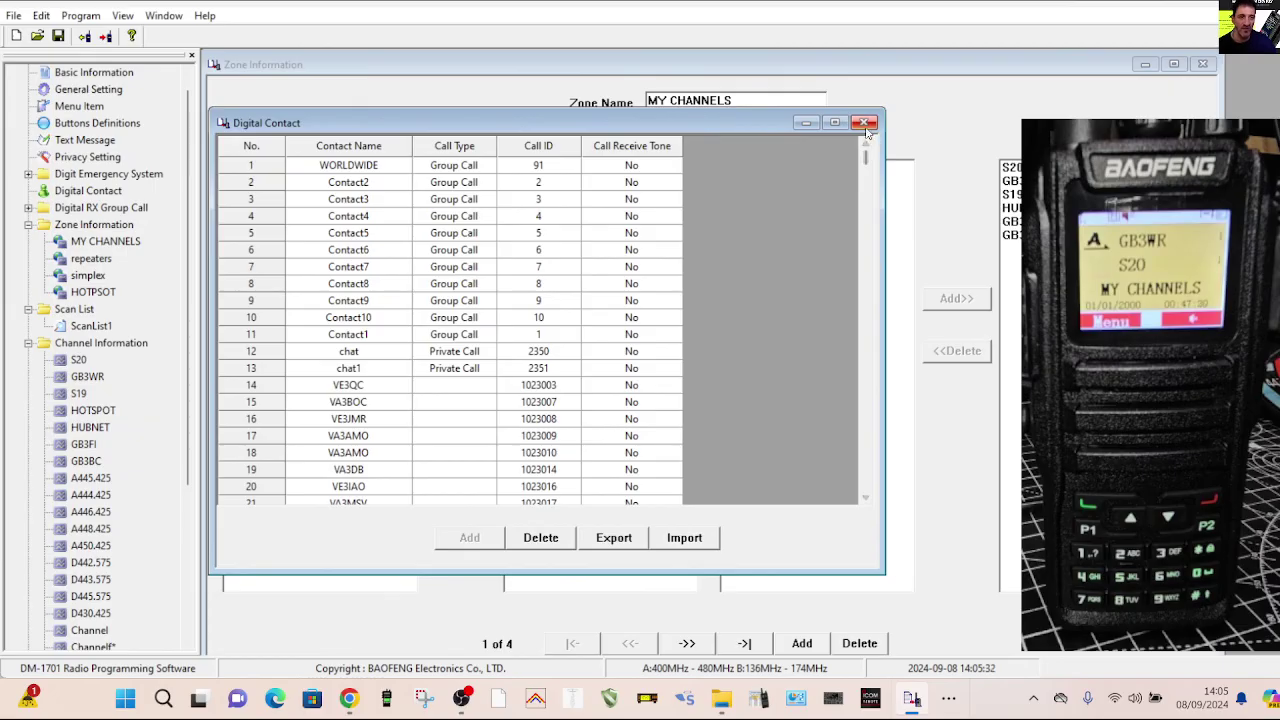
{"action": "left_click", "coordinate": [864, 122]}
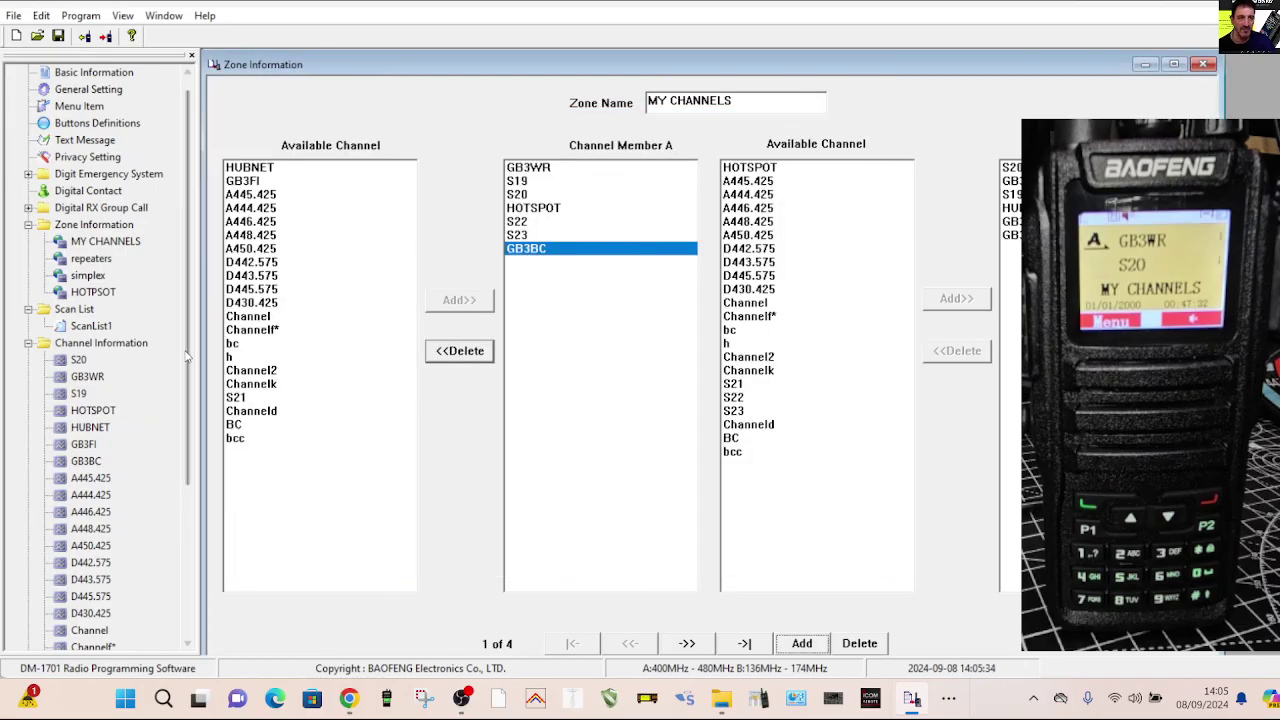
Open the HOTSPOT channel's settings and look through its contact name choices, keeping WORLDWIDE selected.
{"action": "left_click", "coordinate": [113, 344]}
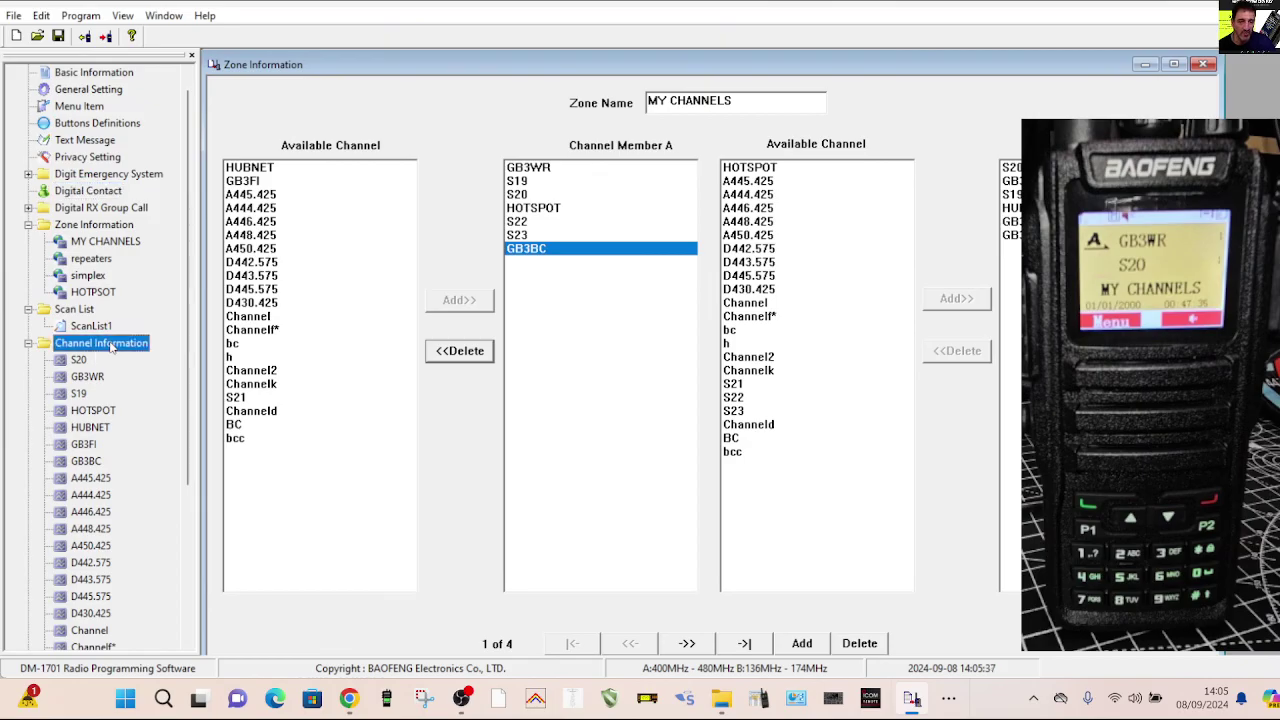
{"action": "left_click", "coordinate": [107, 412]}
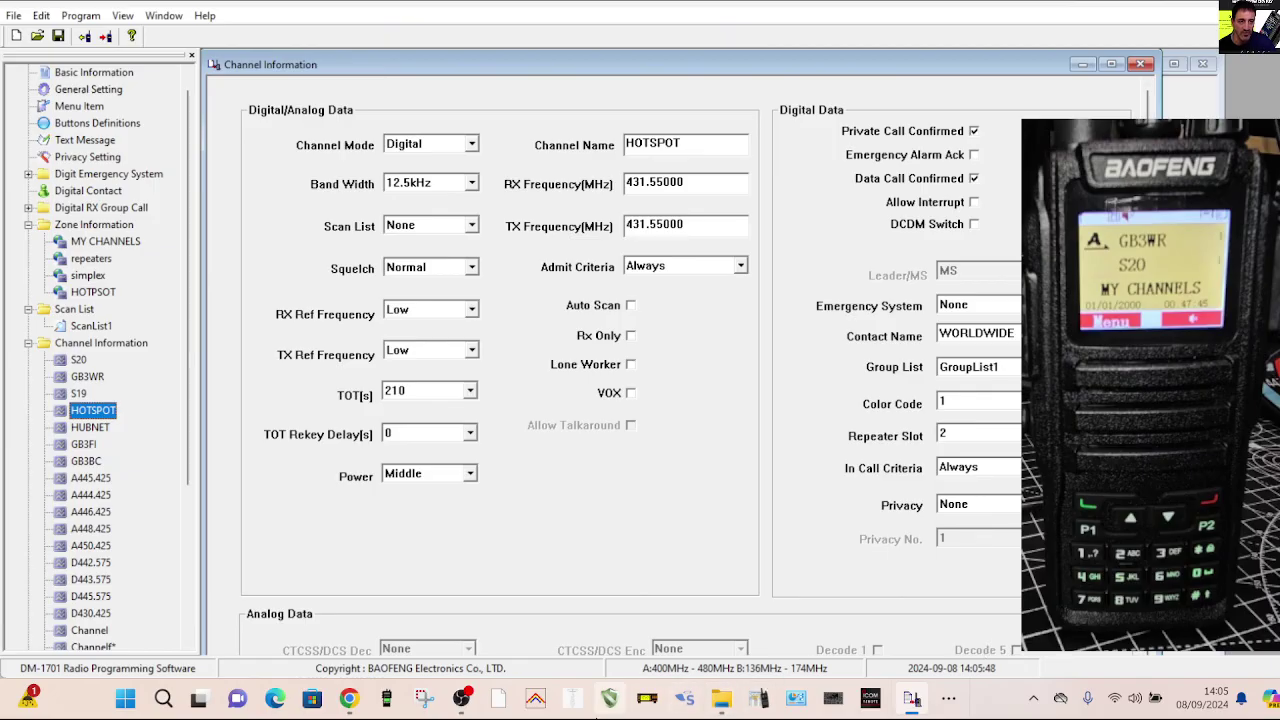
{"action": "left_click", "coordinate": [464, 700]}
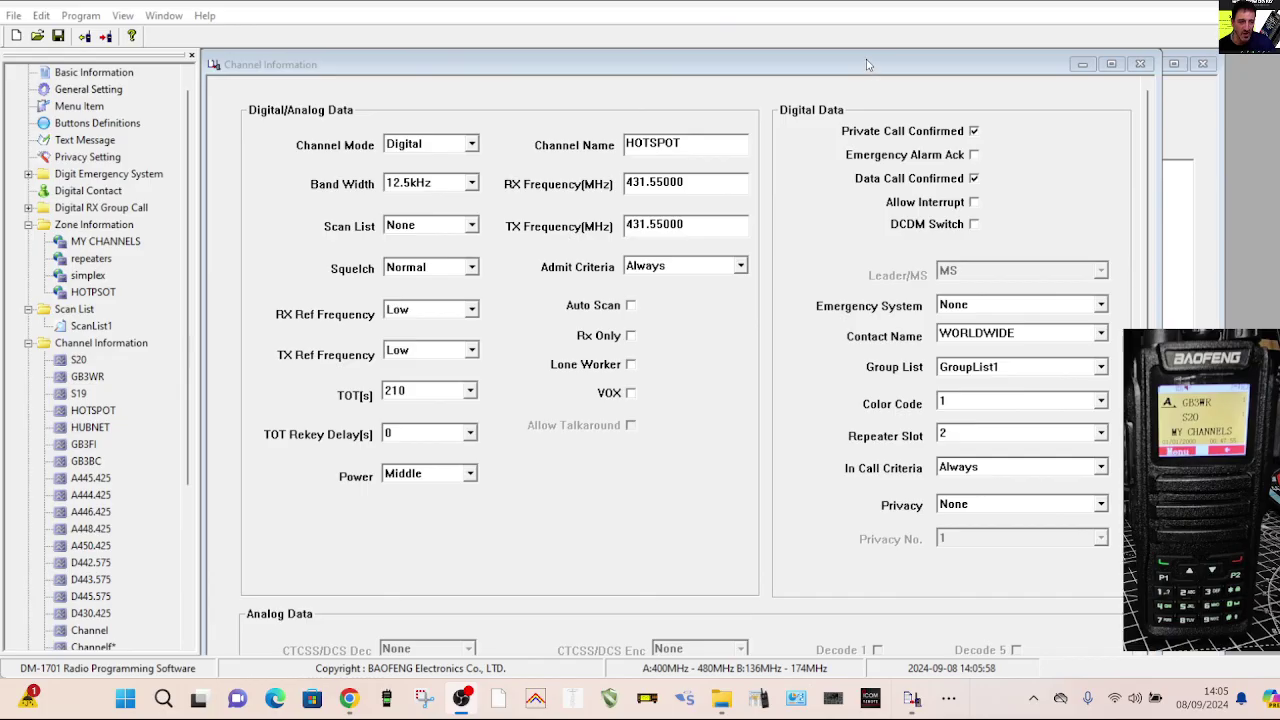
{"action": "left_click", "coordinate": [870, 64]}
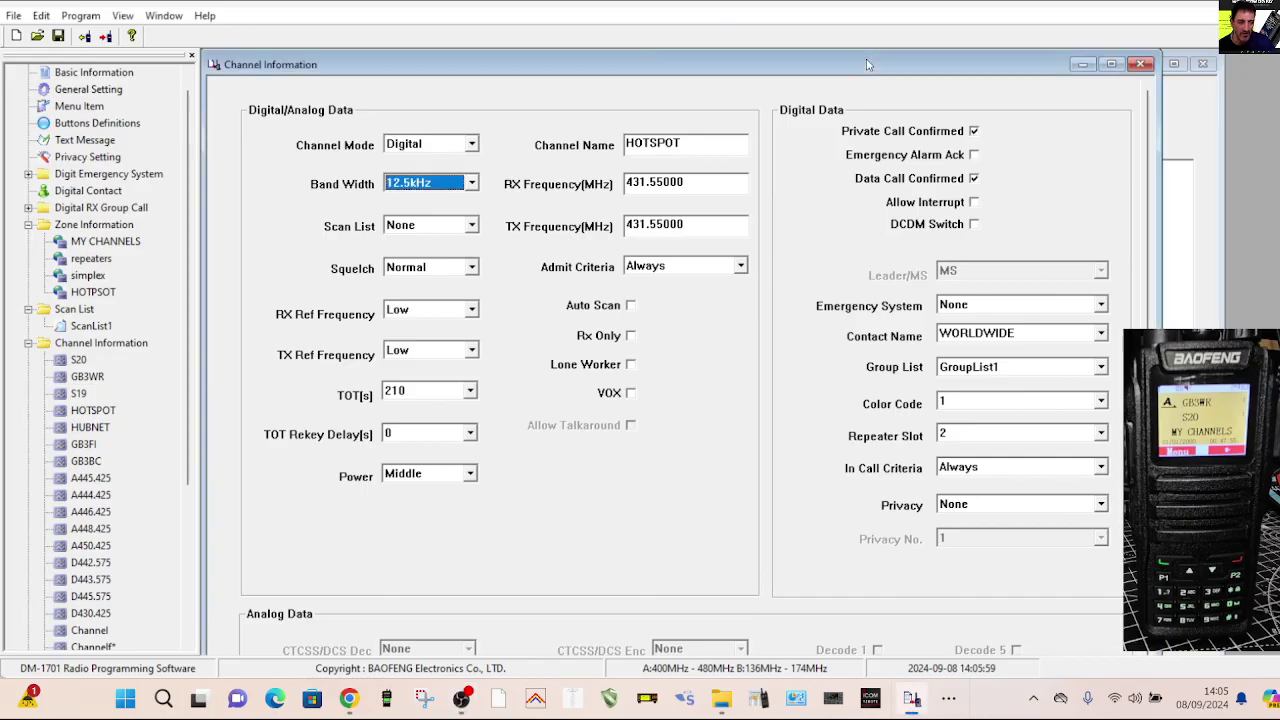
{"action": "left_click", "coordinate": [1101, 334]}
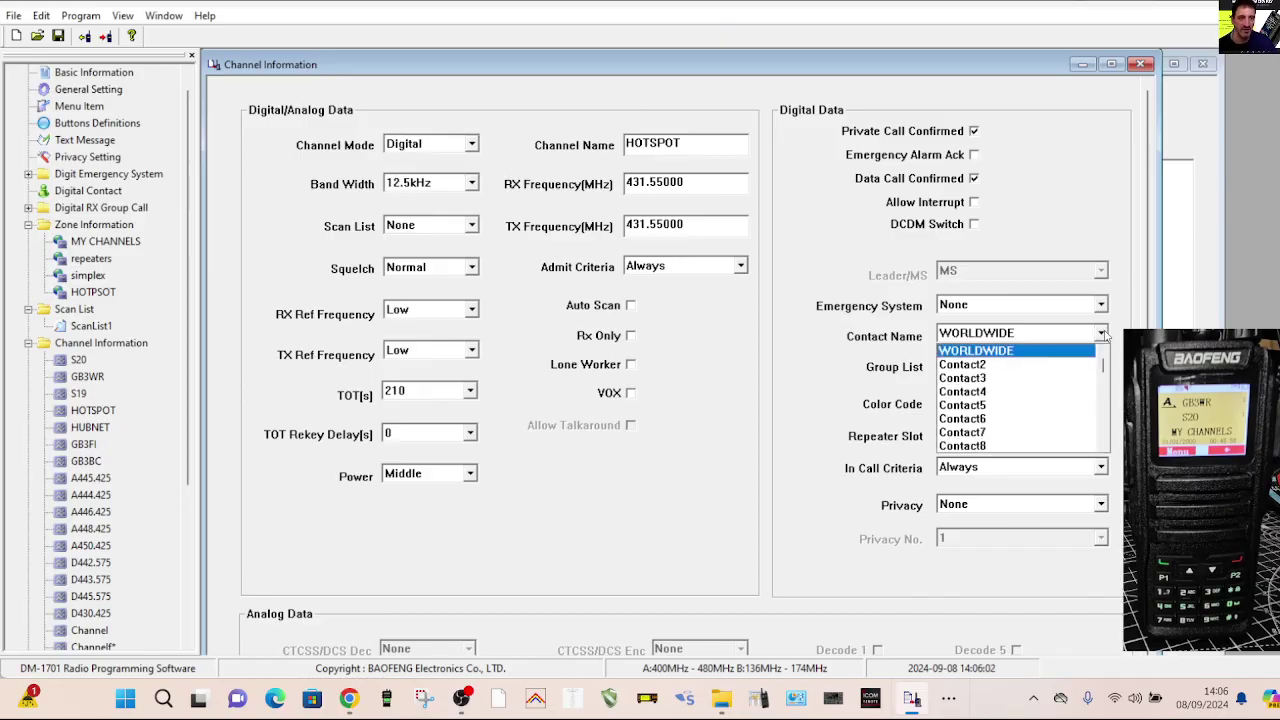
{"action": "left_click", "coordinate": [1102, 335]}
{"action": "left_click", "coordinate": [1102, 335]}
{"action": "left_click", "coordinate": [1102, 335]}
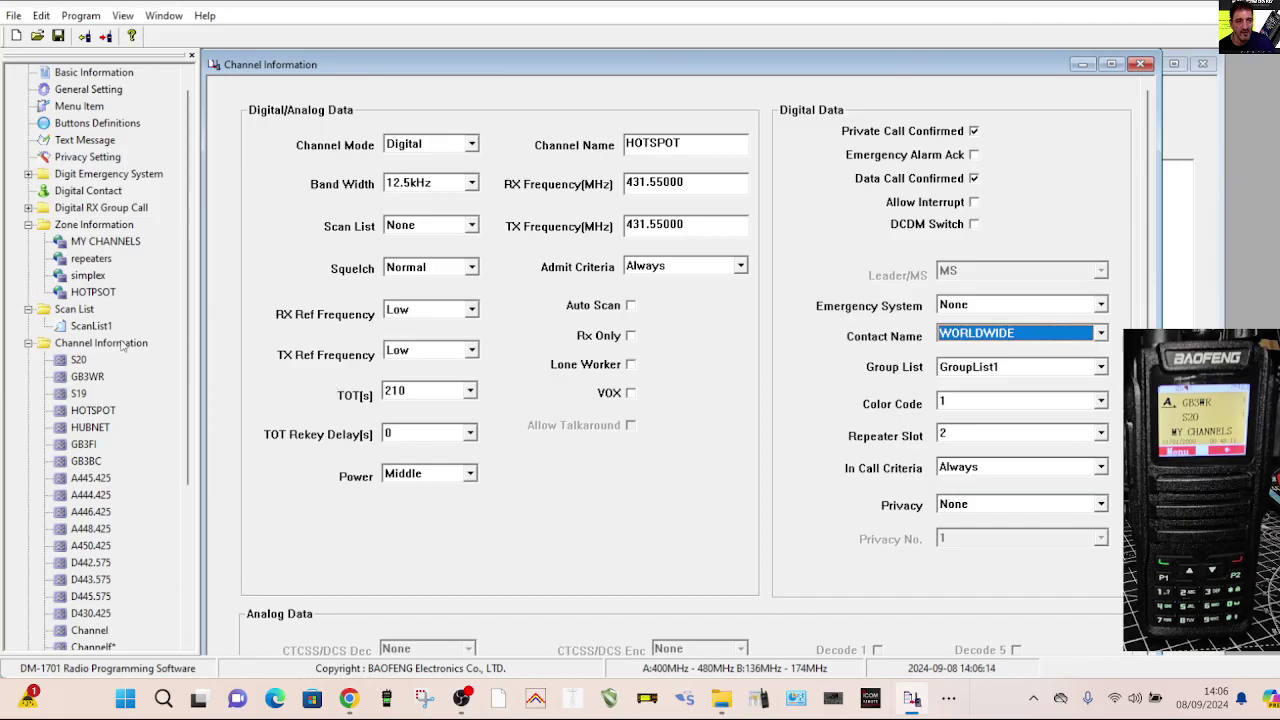
Check the group call entries in the Digital Contact list and minimize its window.
{"action": "left_click", "coordinate": [83, 191]}
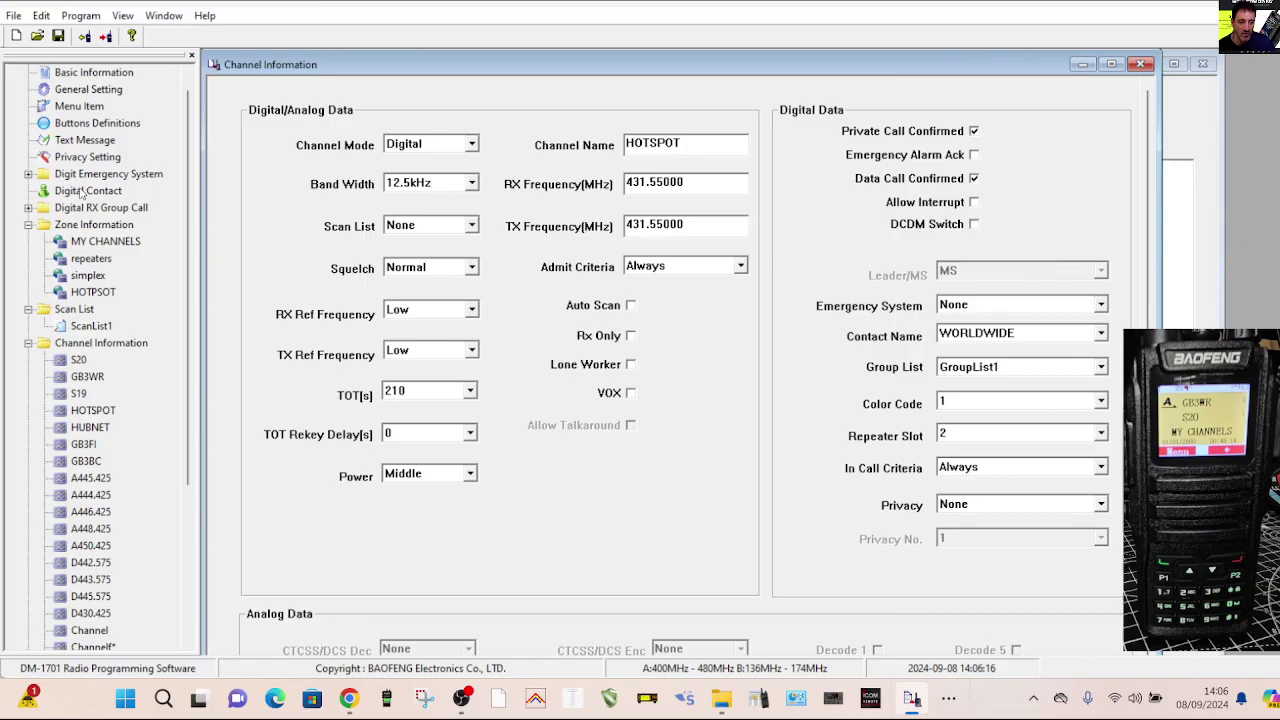
{"action": "double_click", "coordinate": [83, 192]}
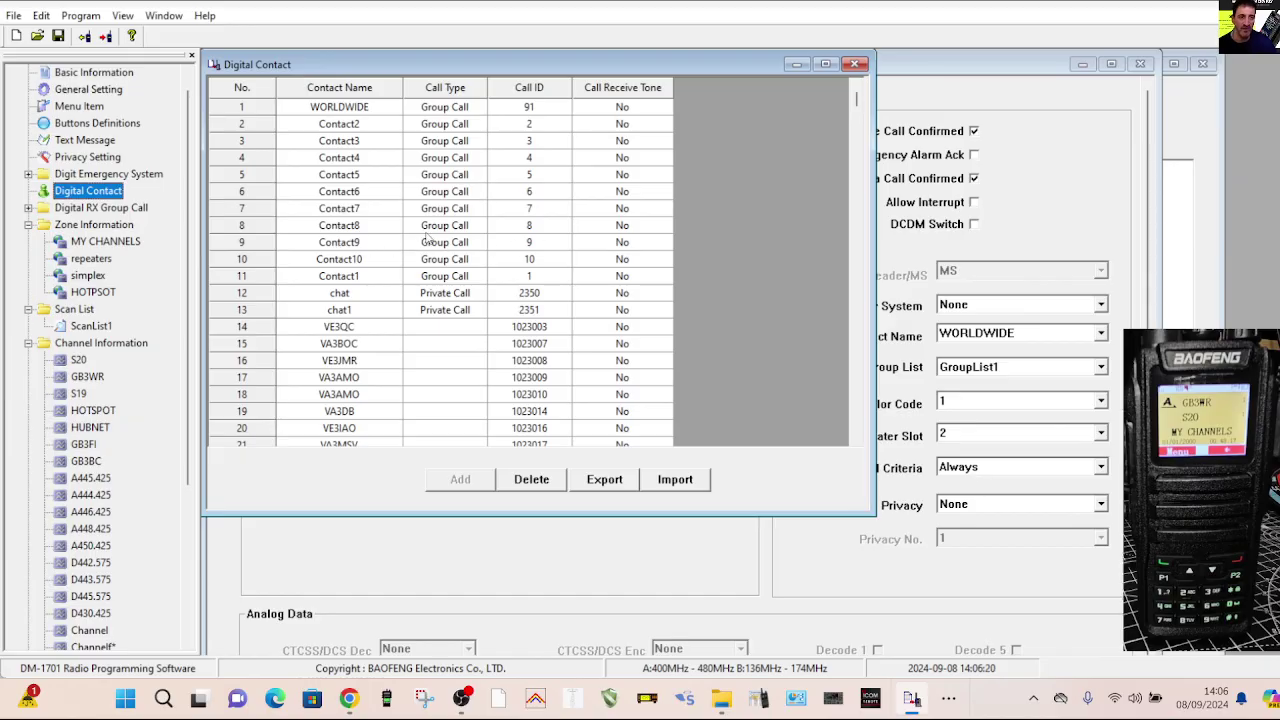
{"action": "left_click", "coordinate": [795, 66]}
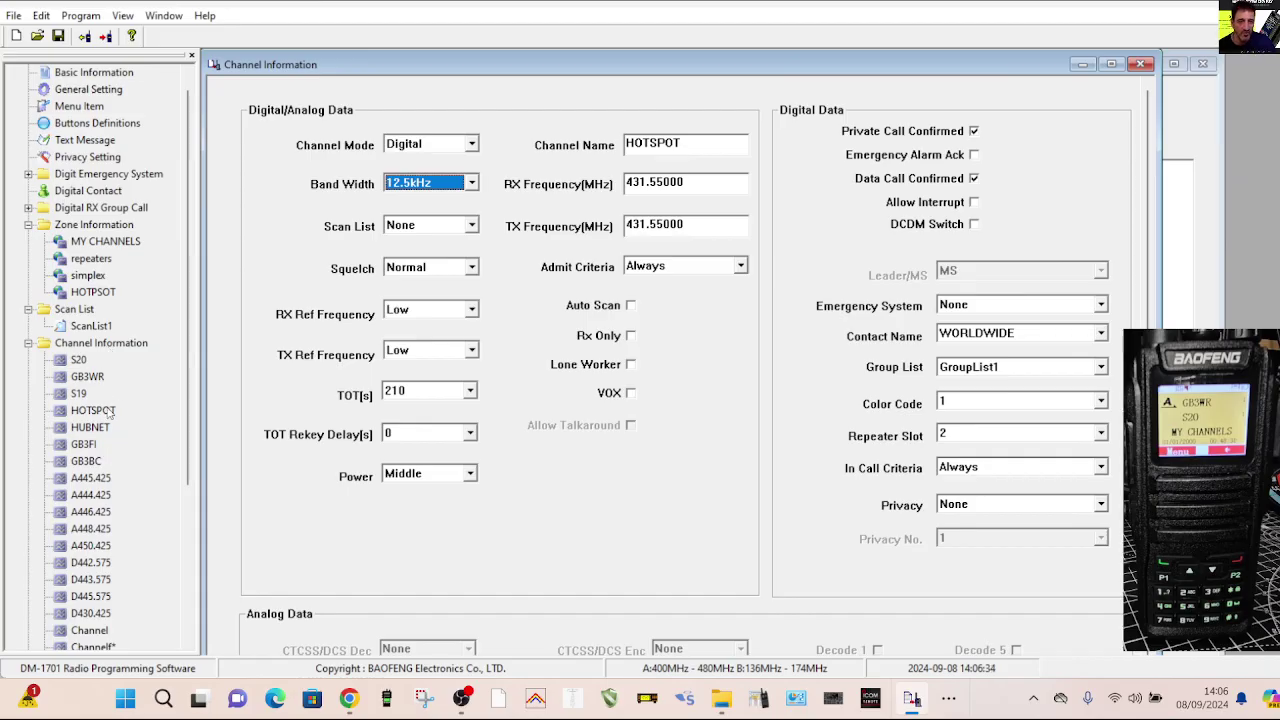
Copy the HOTSPOT channel and paste its settings onto channel A445.425.
{"action": "left_click", "coordinate": [100, 412]}
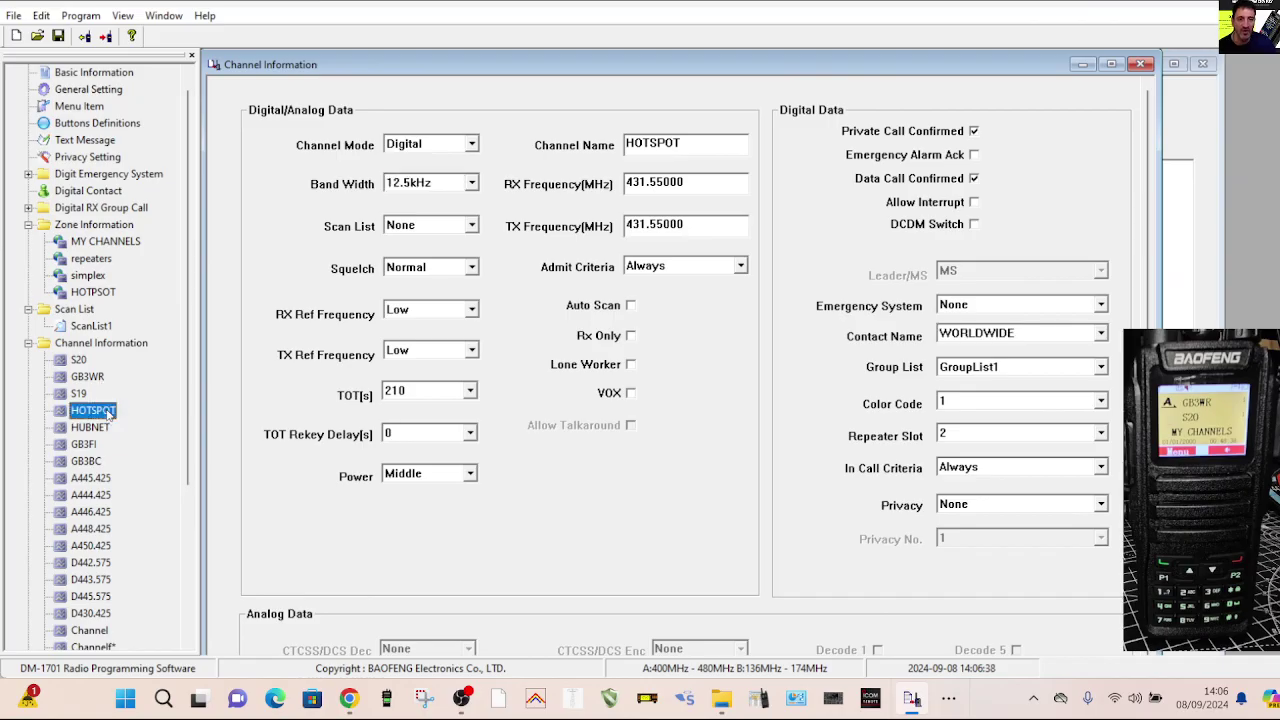
{"action": "right_click", "coordinate": [107, 414]}
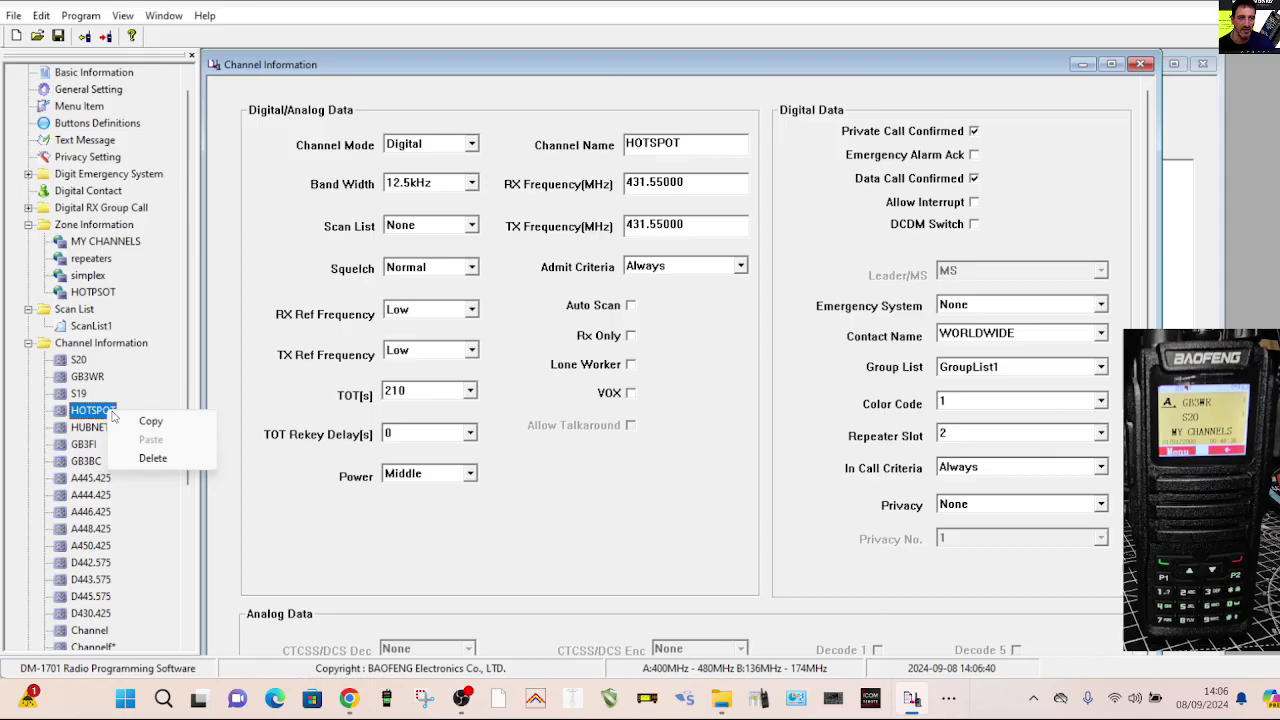
{"action": "left_click", "coordinate": [143, 425]}
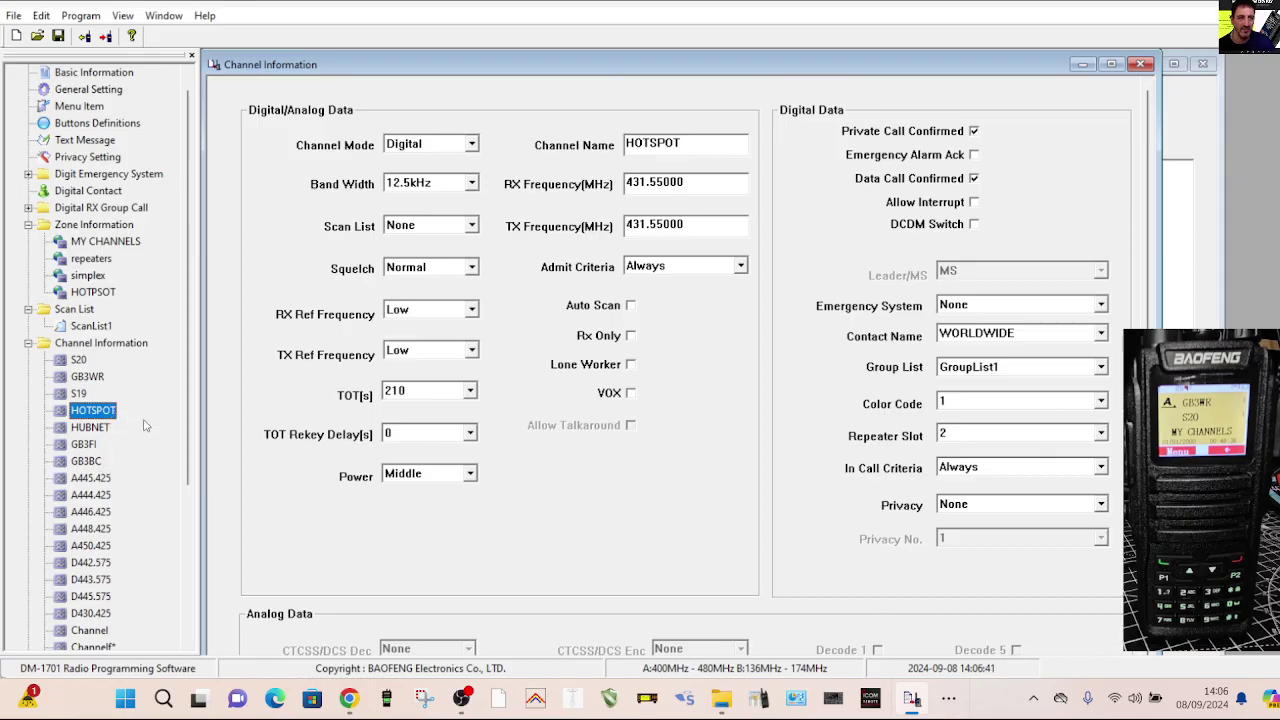
{"action": "left_click", "coordinate": [95, 479]}
{"action": "right_click", "coordinate": [97, 480]}
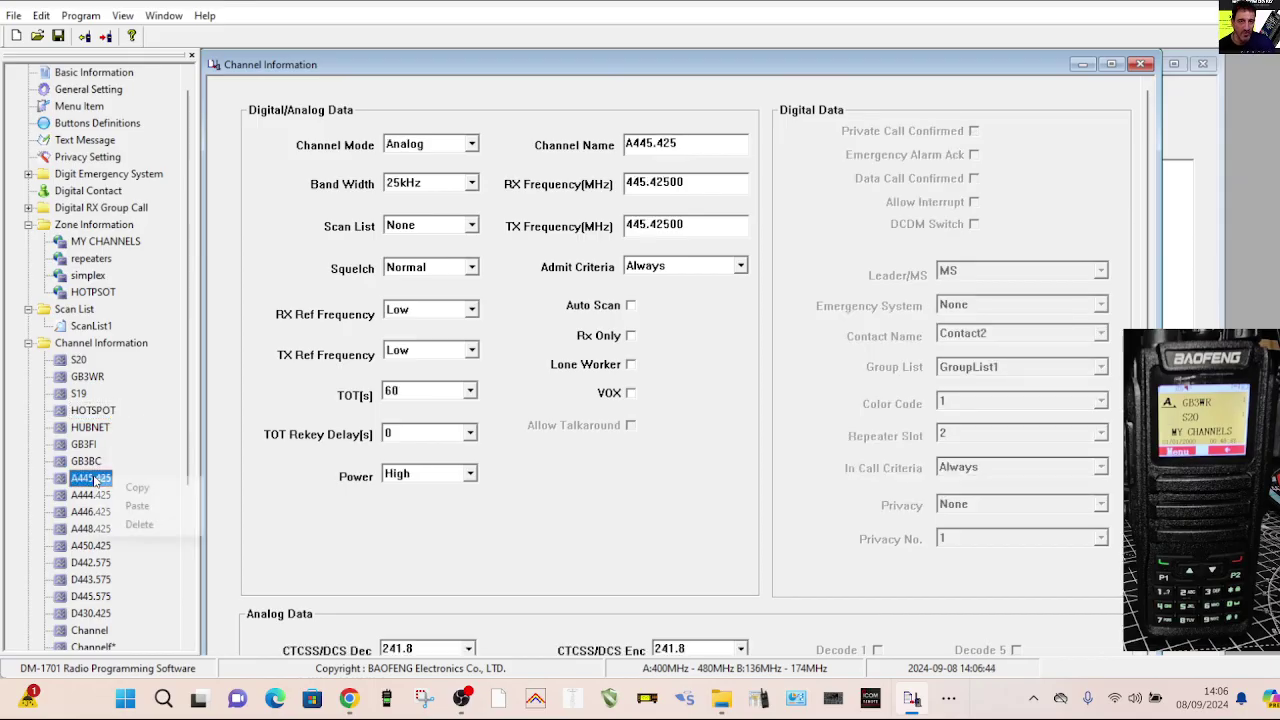
{"action": "left_click", "coordinate": [128, 505]}
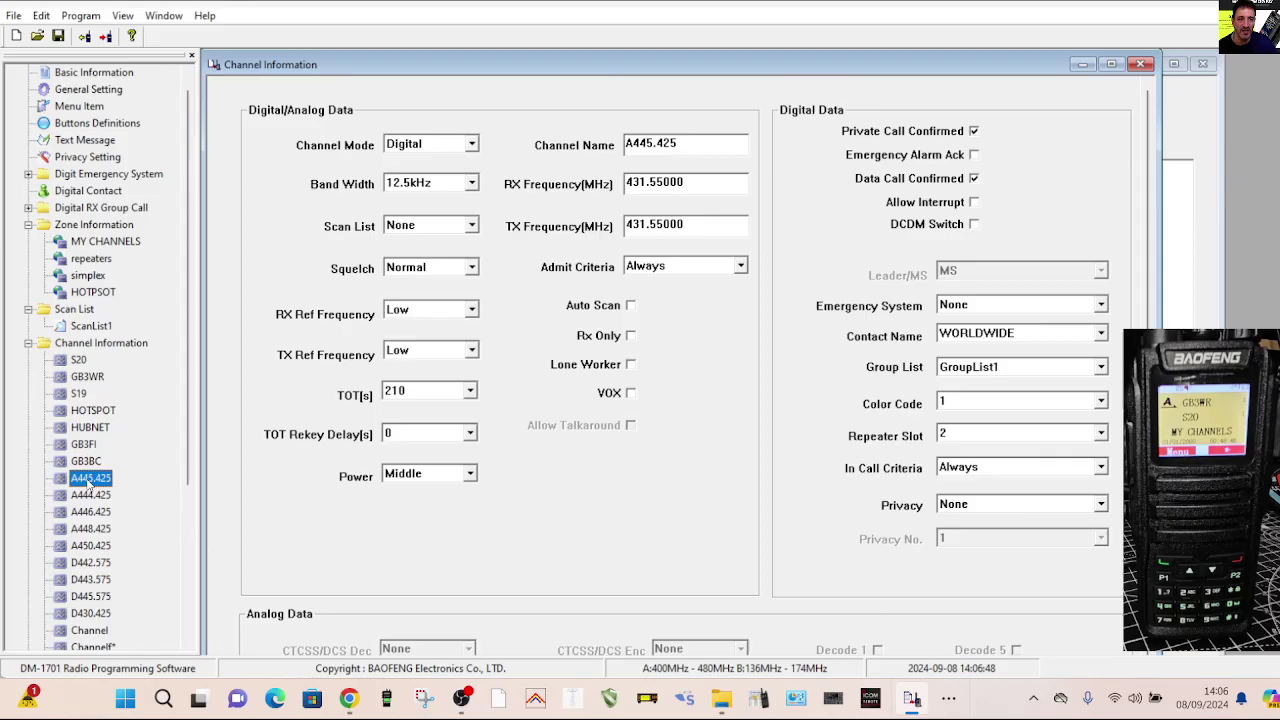
Rename the A445.425 channel as HOTSPOT9.
{"action": "double_click", "coordinate": [678, 143]}
{"action": "key", "text": "Caps_Lock"}
{"action": "key", "text": "Caps_Lock"}
{"action": "key", "text": "Caps_Lock"}
{"action": "key", "text": "Caps_Lock"}
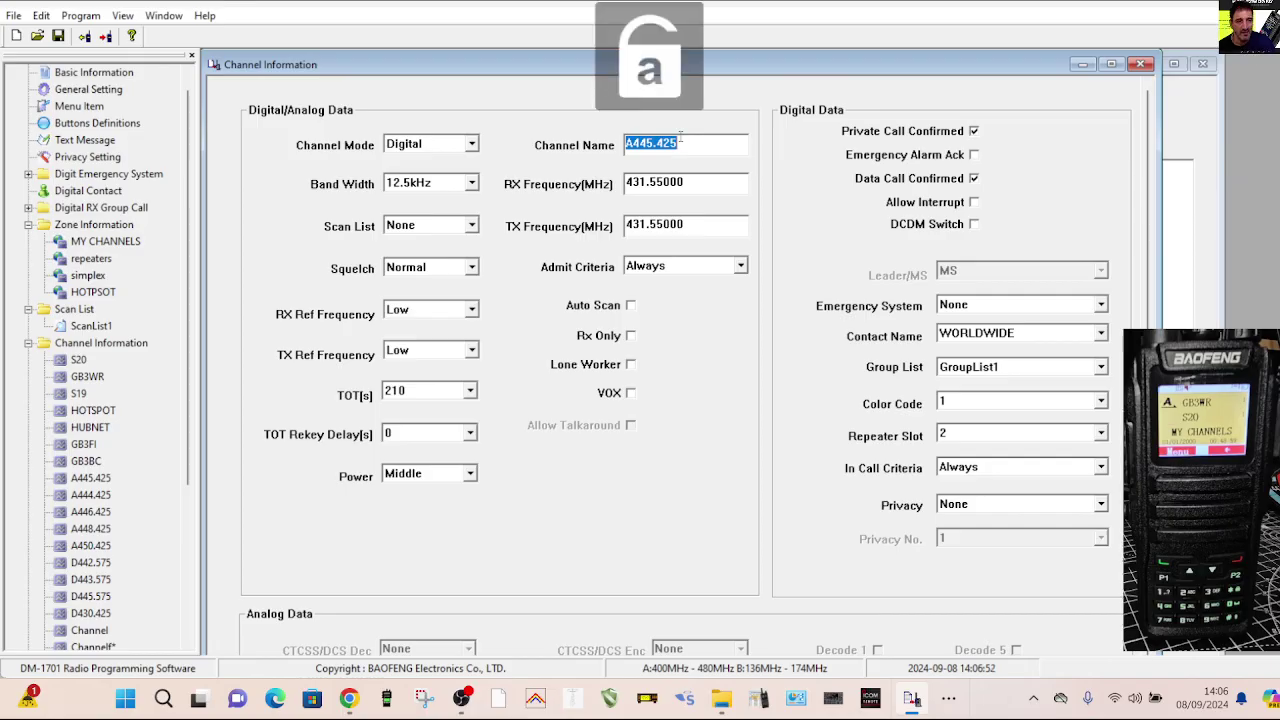
{"action": "type", "text": "HO"}
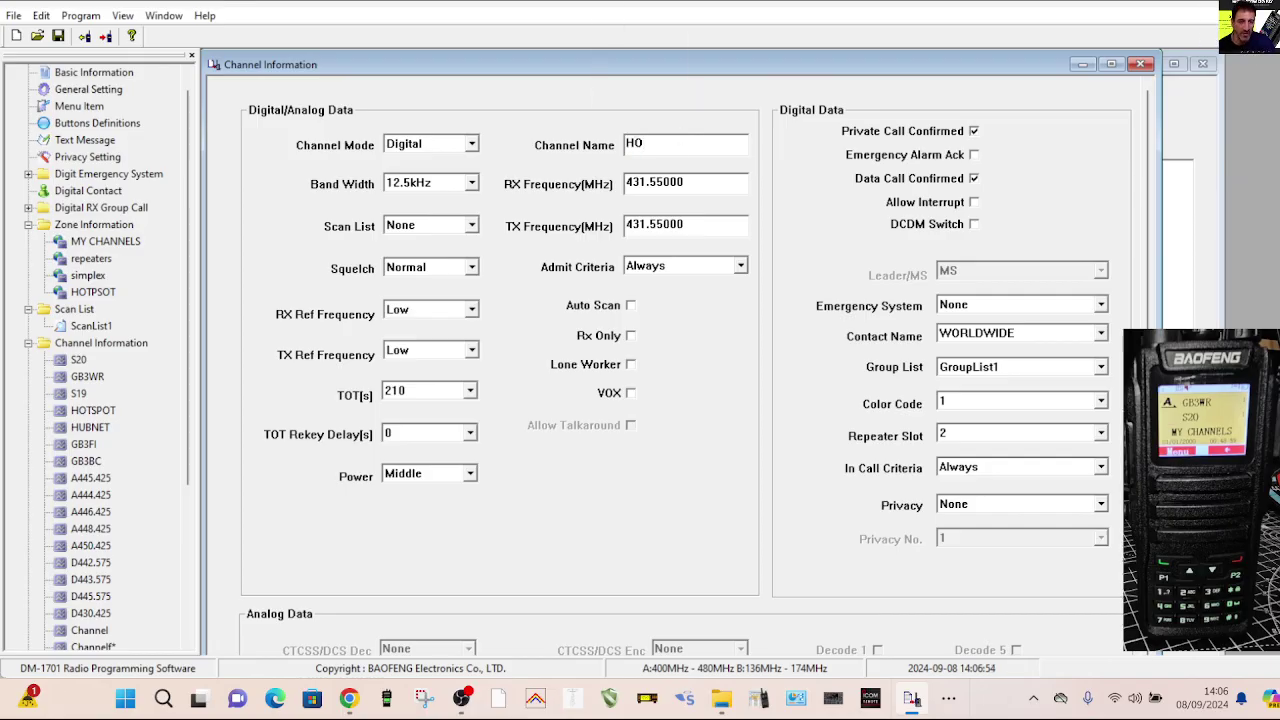
{"action": "type", "text": "TSPOT9"}
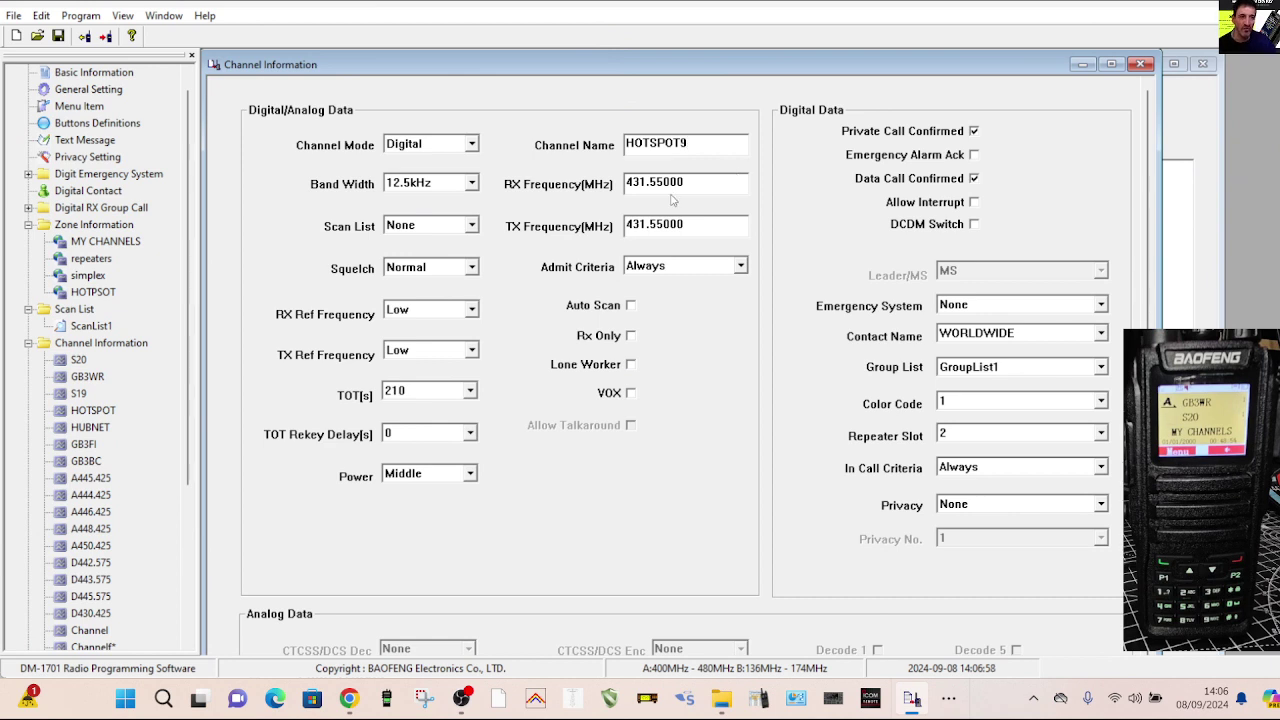
Set the HOTSPOT9 channel's contact name to Contact9.
{"action": "left_click", "coordinate": [1101, 335]}
{"action": "left_click", "coordinate": [1101, 335]}
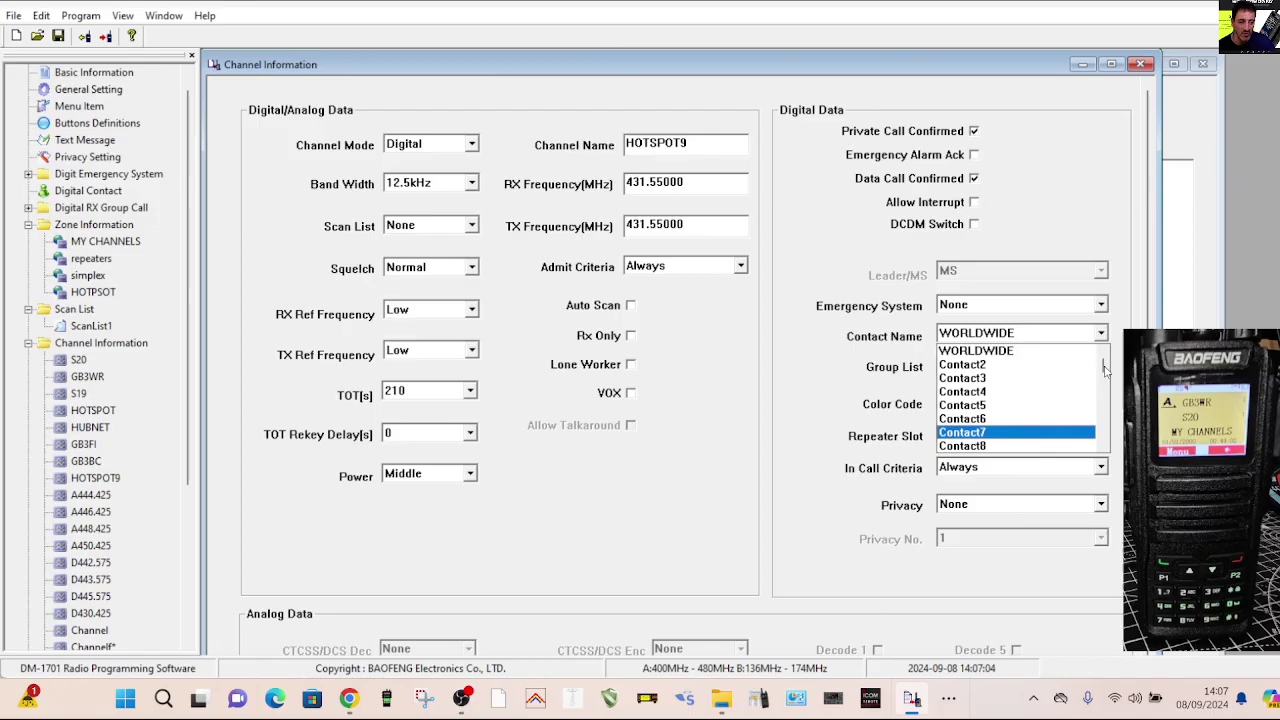
{"action": "left_click_drag", "start_coordinate": [1104, 372], "coordinate": [1103, 365]}
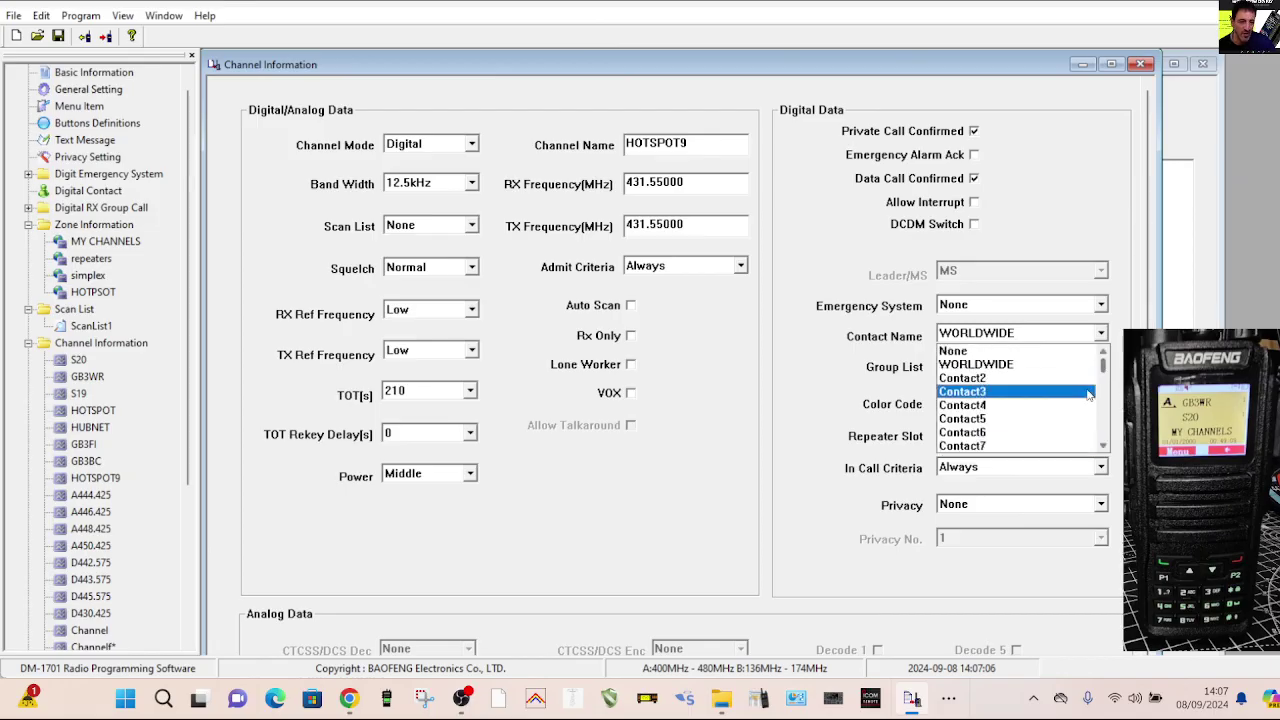
{"action": "left_click", "coordinate": [1105, 452]}
{"action": "double_click", "coordinate": [1105, 452]}
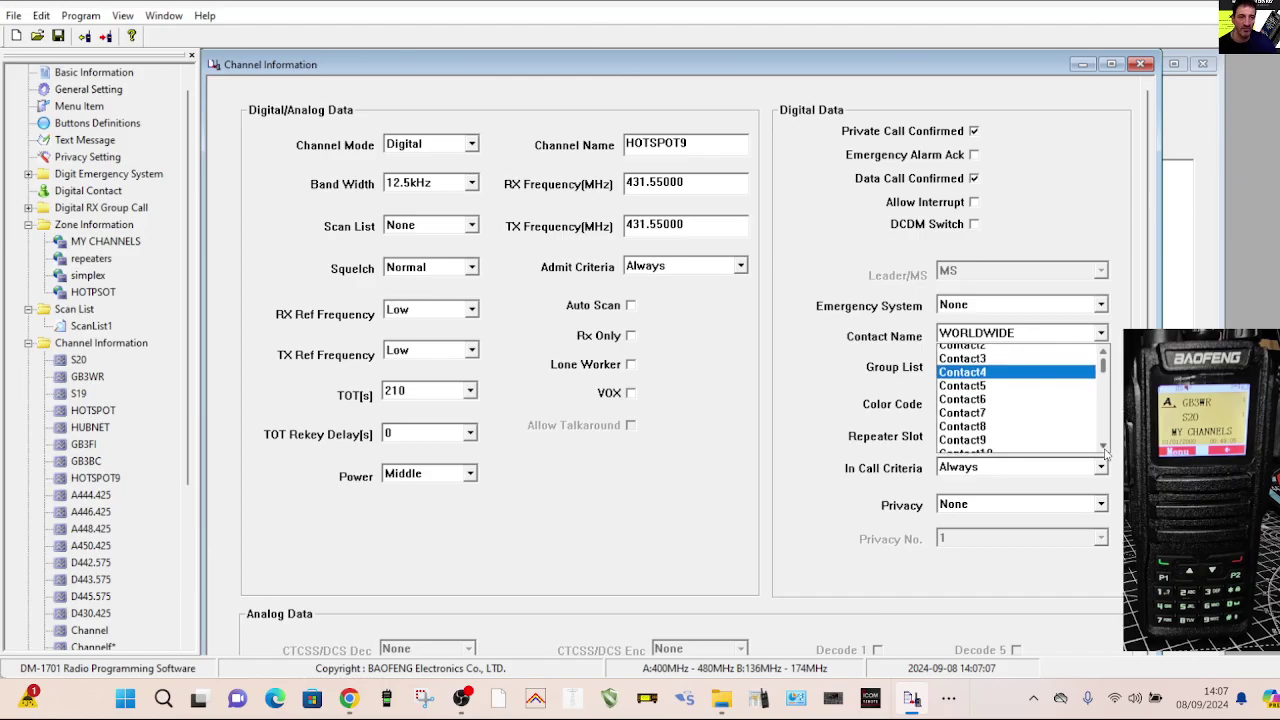
{"action": "left_click", "coordinate": [1010, 432]}
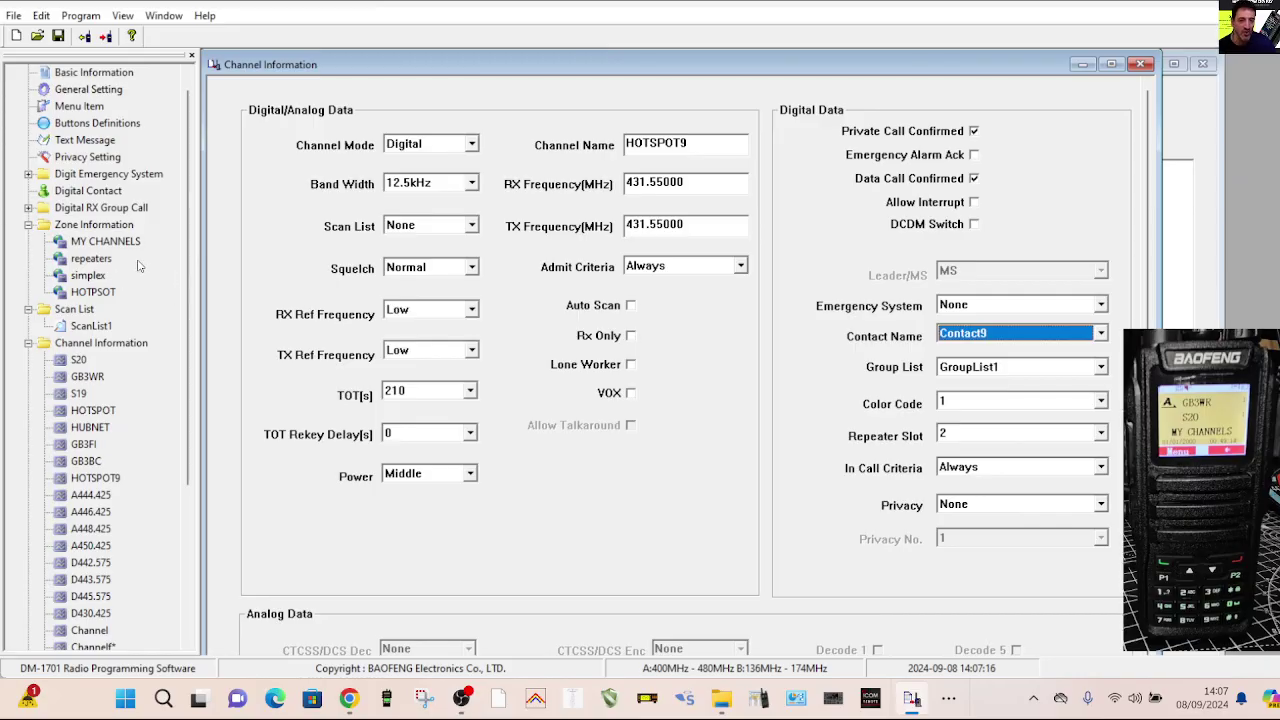
Clear the workspace of open windows, closing Basic Information, and maximize the HOTSPOT9 channel settings.
{"action": "double_click", "coordinate": [90, 192]}
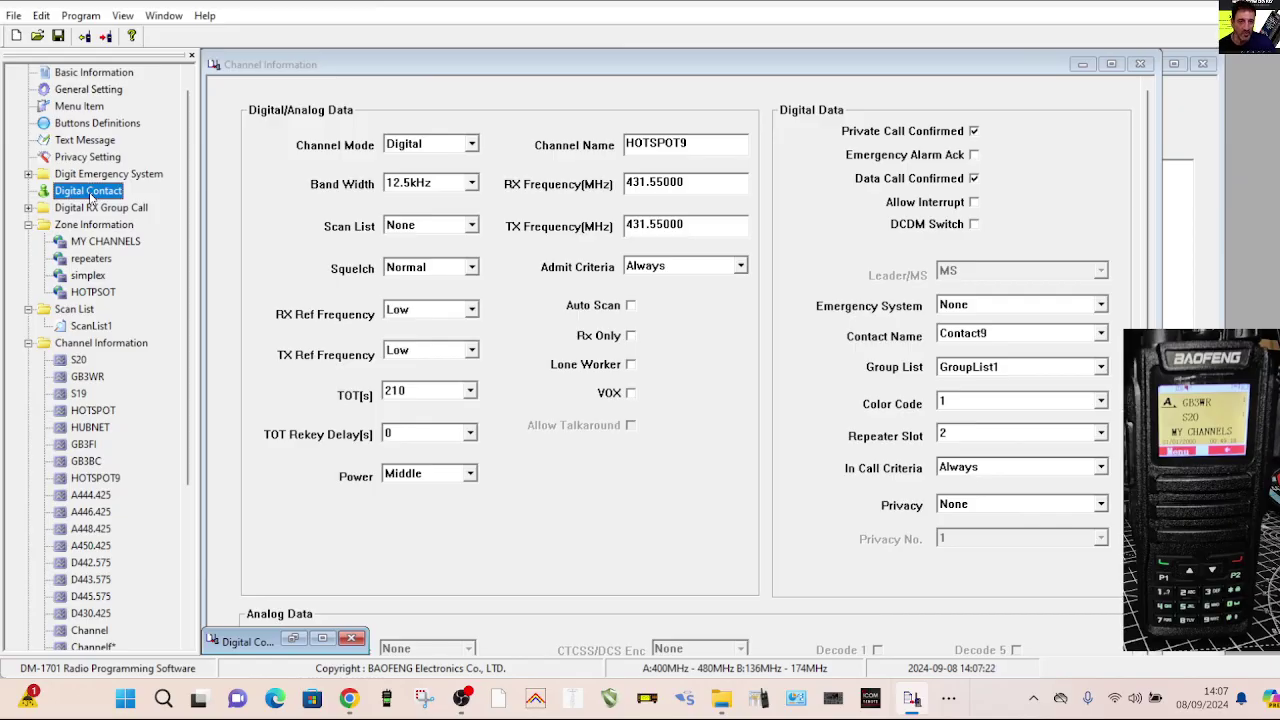
{"action": "left_click", "coordinate": [1083, 68]}
{"action": "left_click", "coordinate": [1083, 66]}
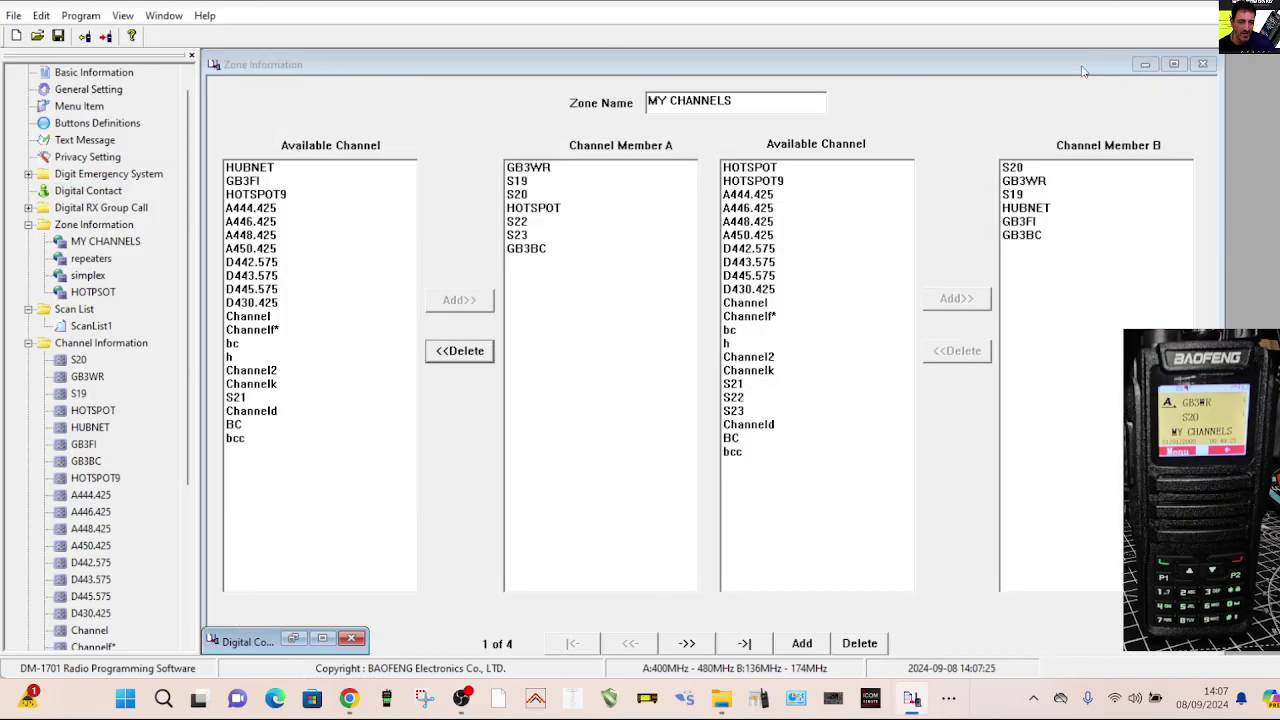
{"action": "left_click", "coordinate": [1145, 65]}
{"action": "left_click", "coordinate": [1145, 65]}
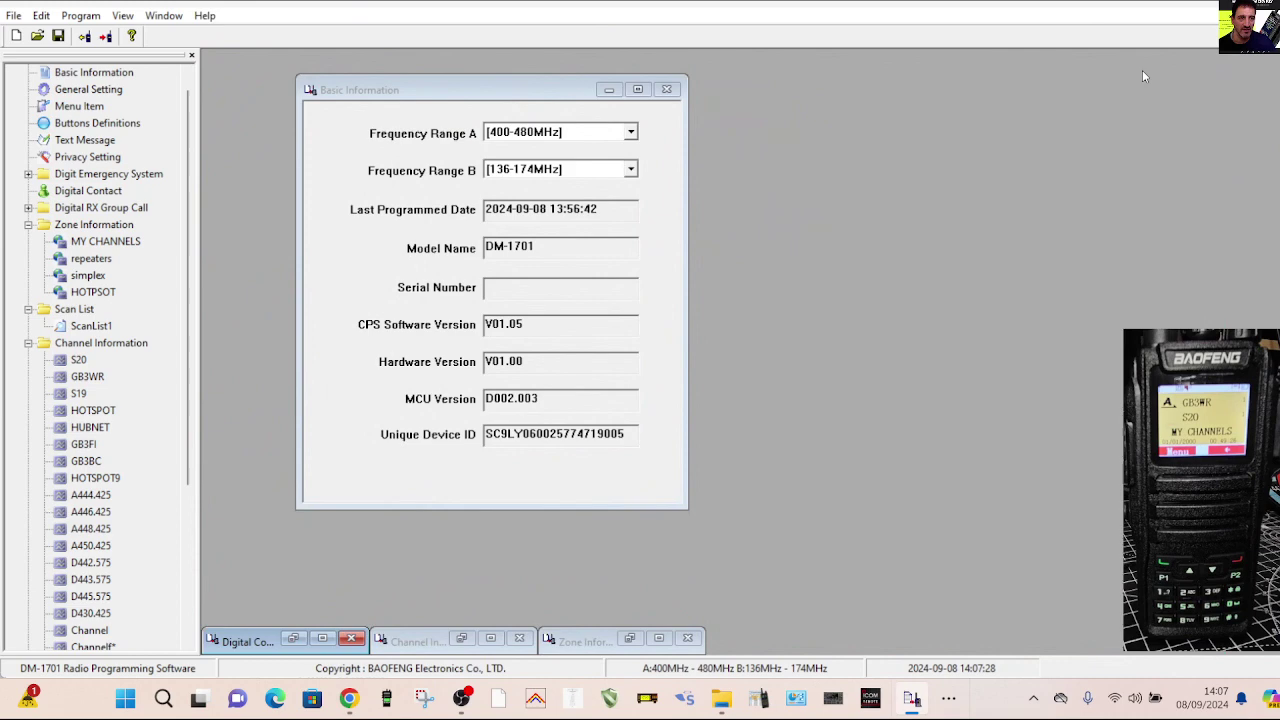
{"action": "left_click", "coordinate": [679, 93]}
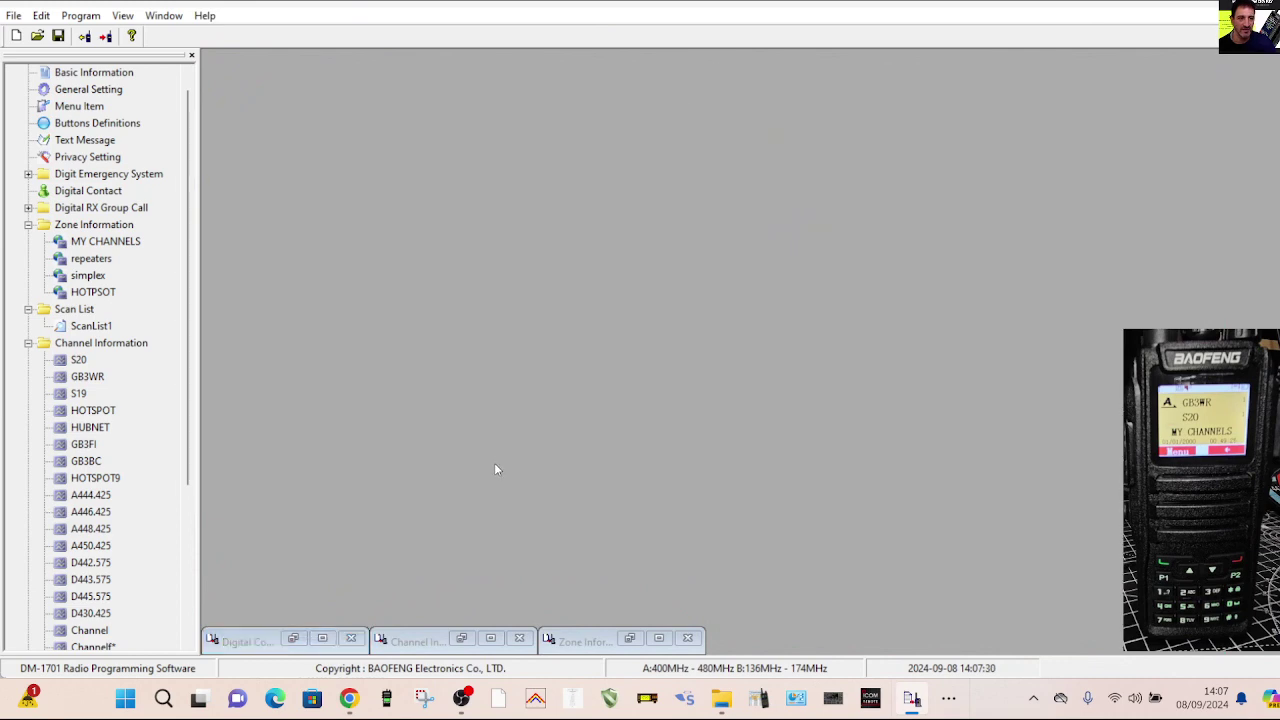
{"action": "left_click", "coordinate": [490, 638]}
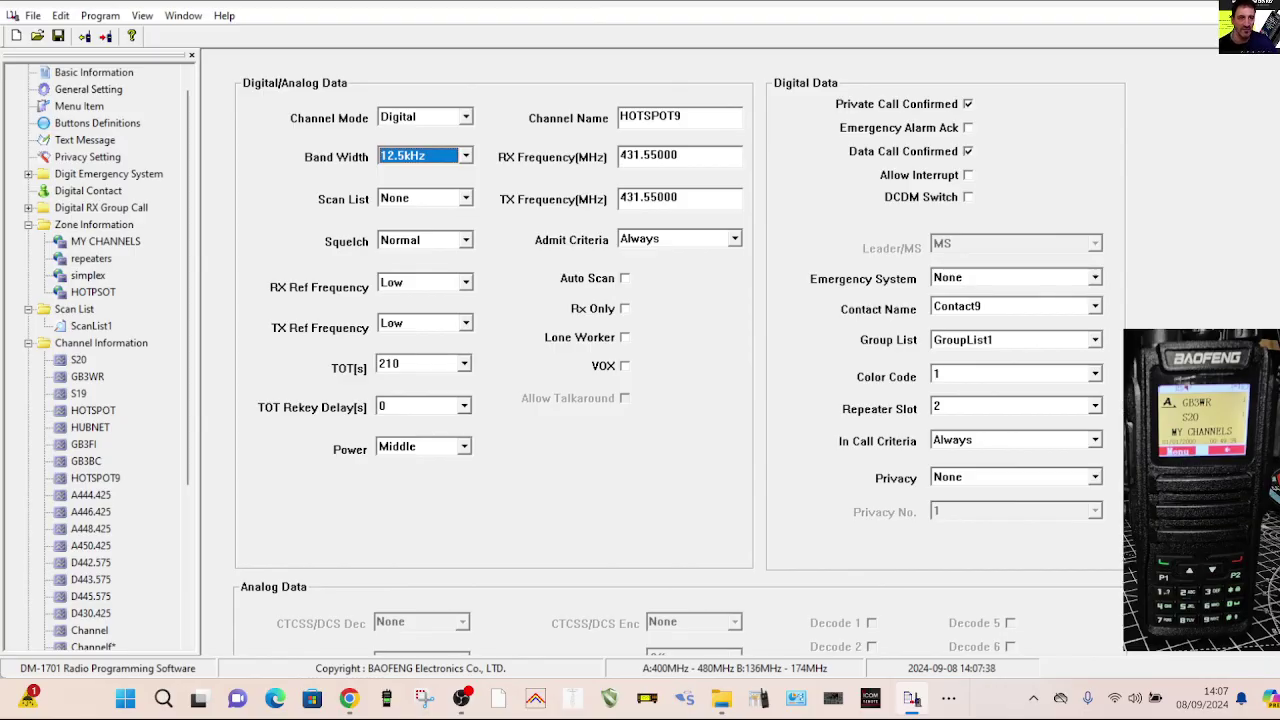
Set the call type of the digital contacts chat and chat1 to Group Call.
{"action": "left_click", "coordinate": [1226, 15]}
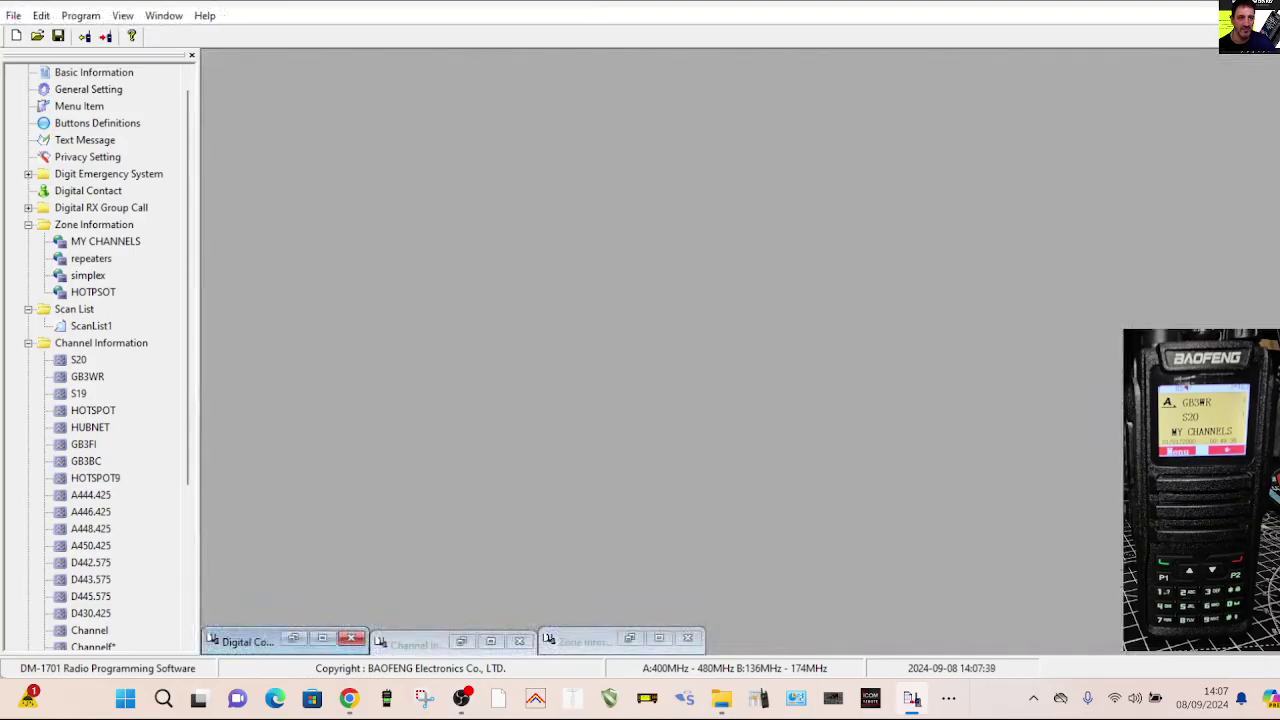
{"action": "left_click", "coordinate": [323, 640]}
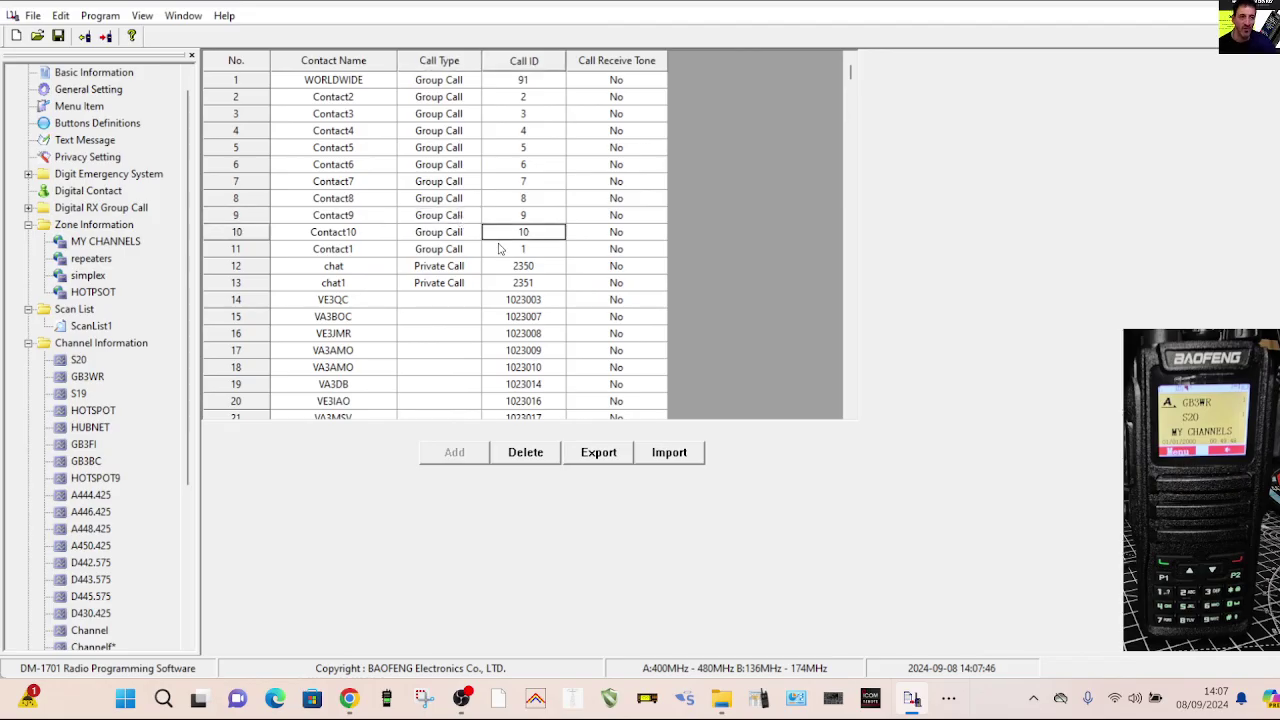
{"action": "left_click", "coordinate": [450, 266]}
{"action": "left_click", "coordinate": [452, 268]}
{"action": "left_click", "coordinate": [452, 268]}
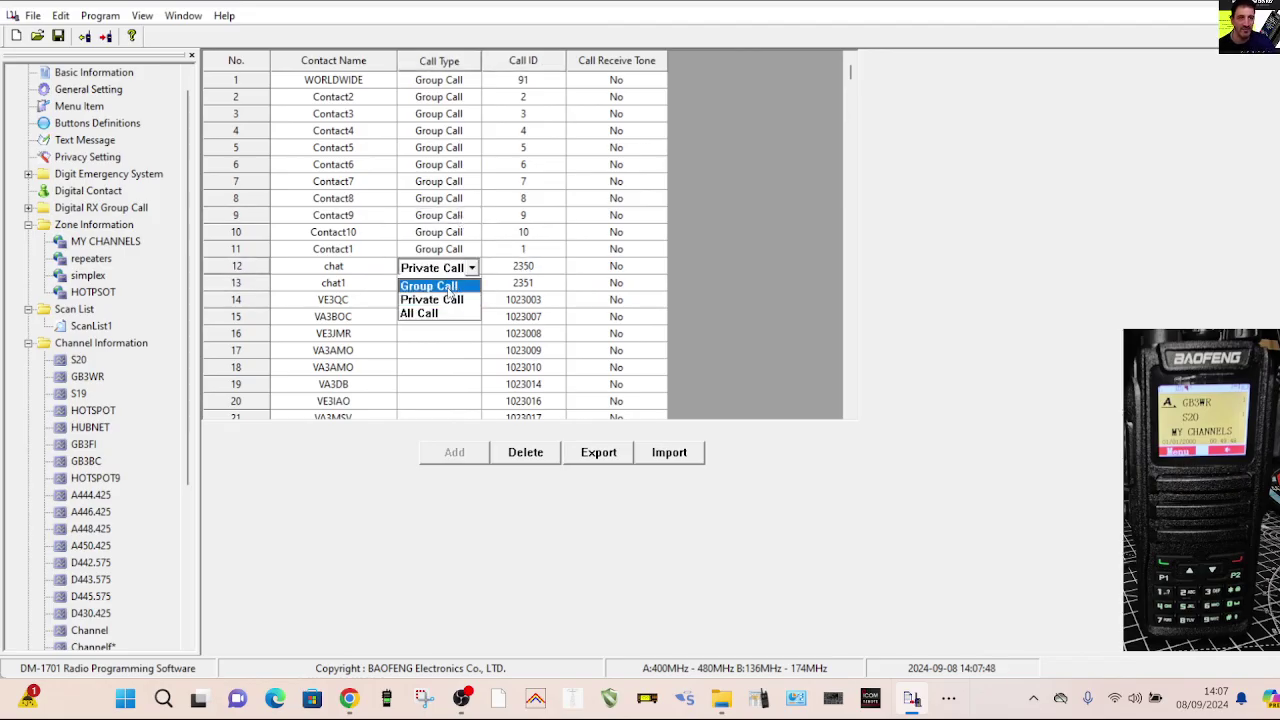
{"action": "left_click", "coordinate": [449, 287]}
{"action": "left_click", "coordinate": [467, 285]}
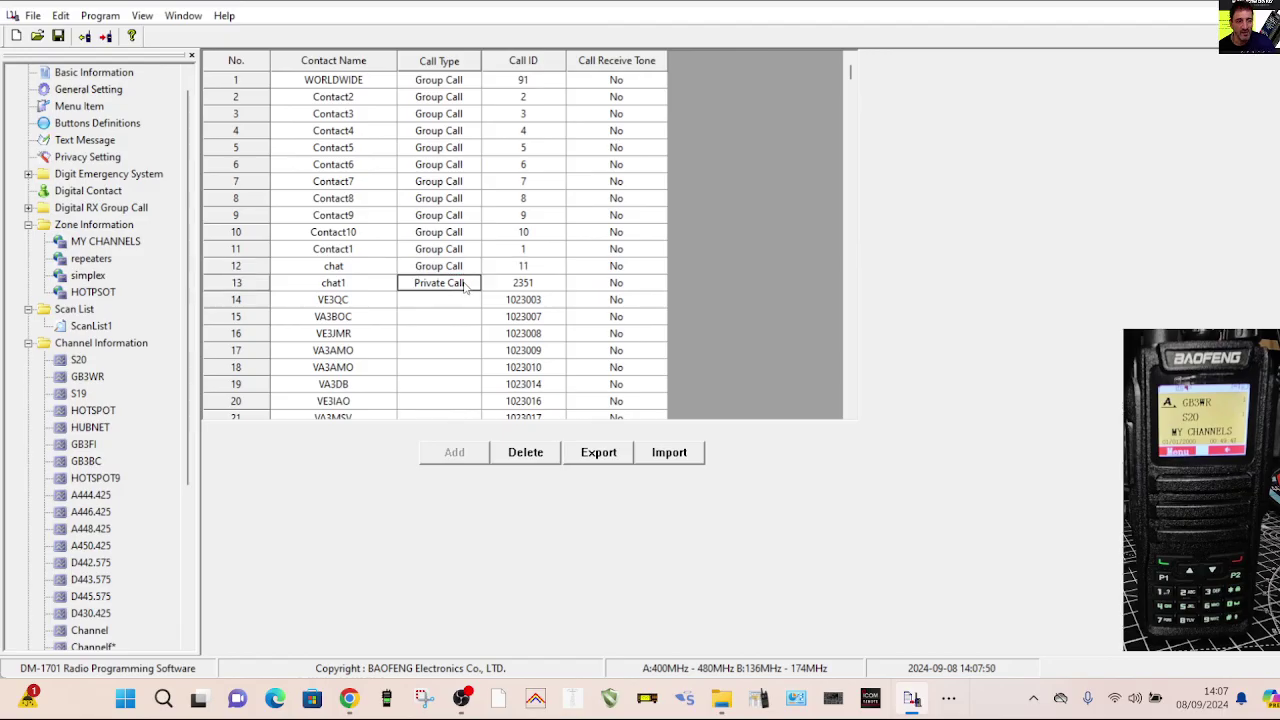
{"action": "left_click", "coordinate": [469, 285]}
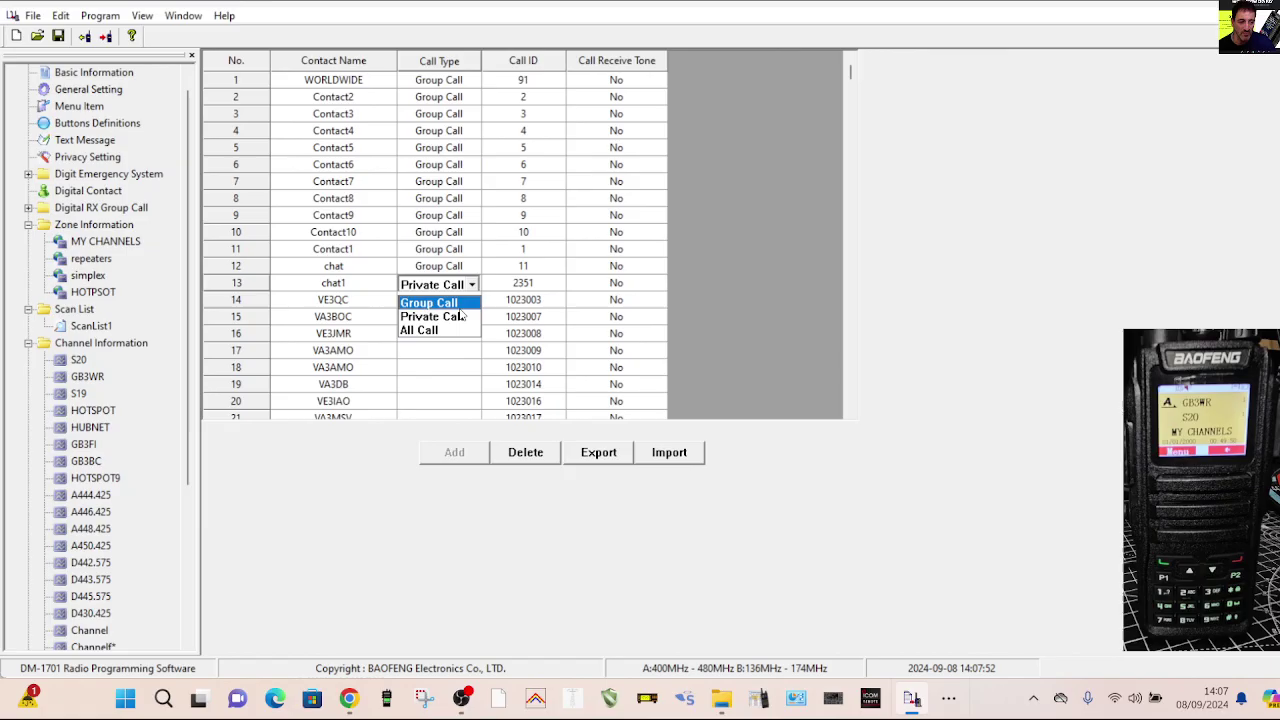
{"action": "left_click", "coordinate": [462, 304]}
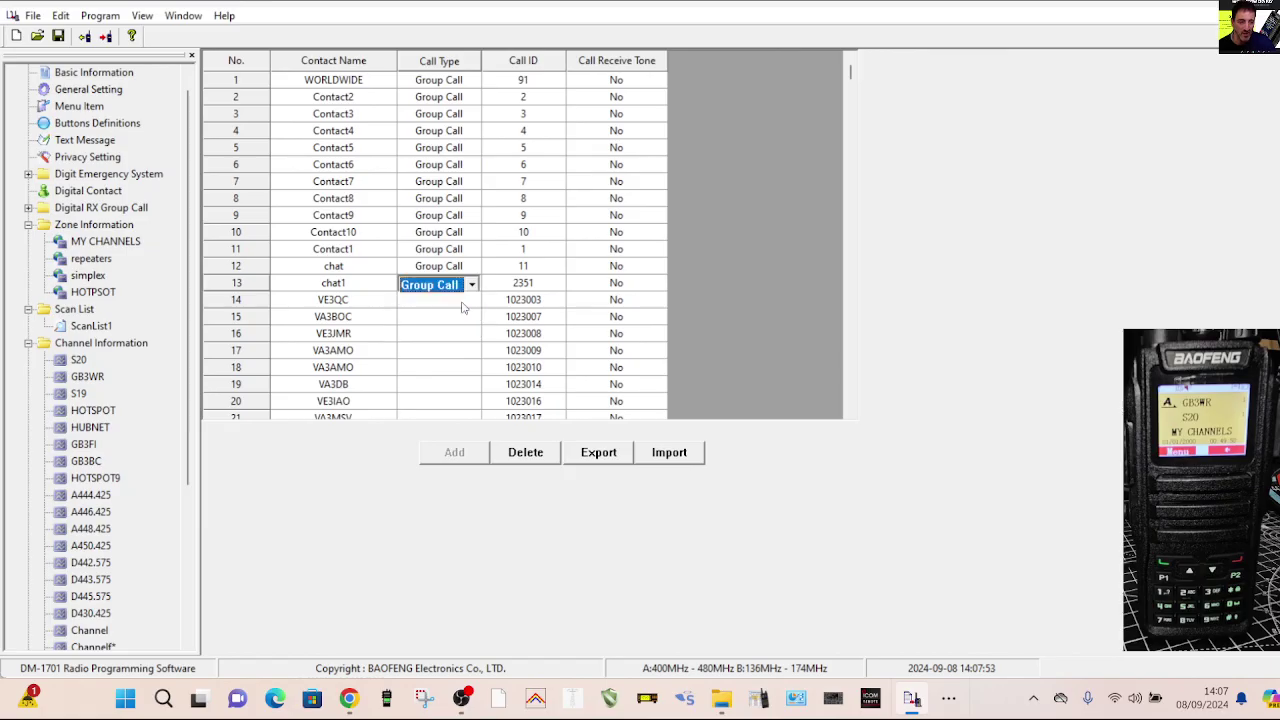
View the HOTPSOT zone's channel members and set the HOTSPOT9 channel's repeater slot to 1.
{"action": "left_click", "coordinate": [36, 15]}
{"action": "left_click", "coordinate": [1061, 309]}
{"action": "left_click", "coordinate": [93, 292]}
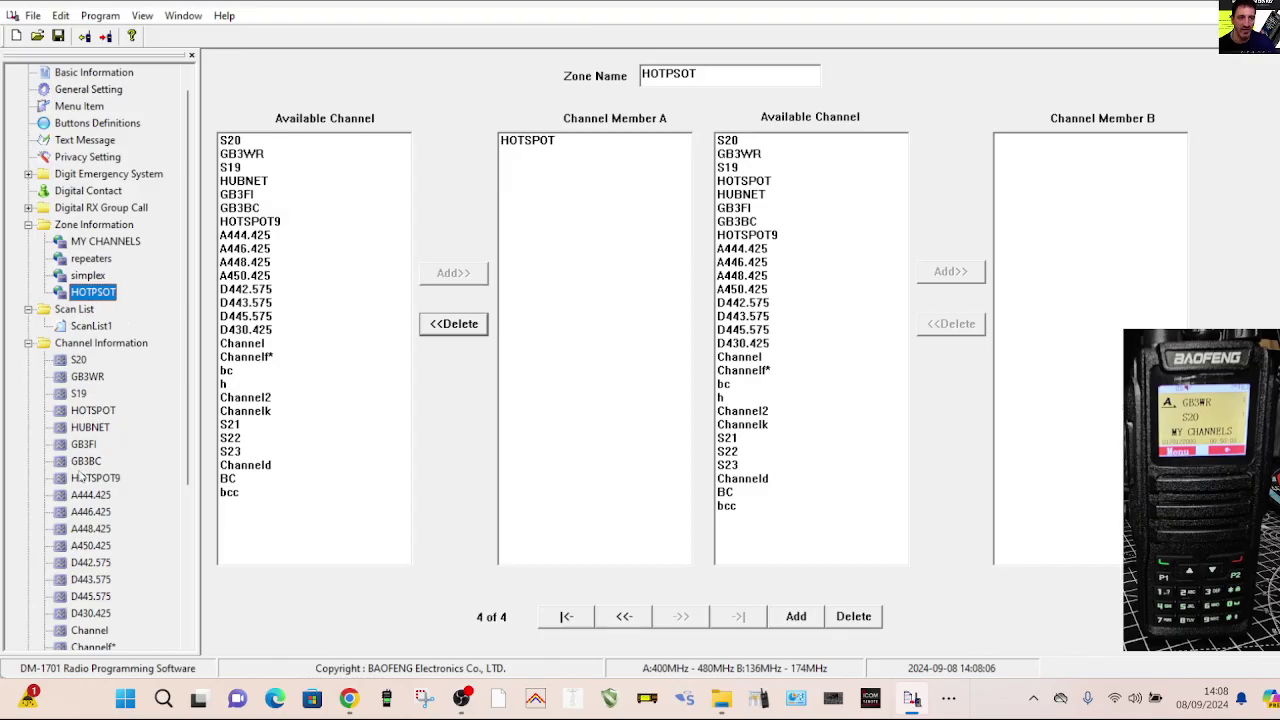
{"action": "left_click", "coordinate": [96, 479]}
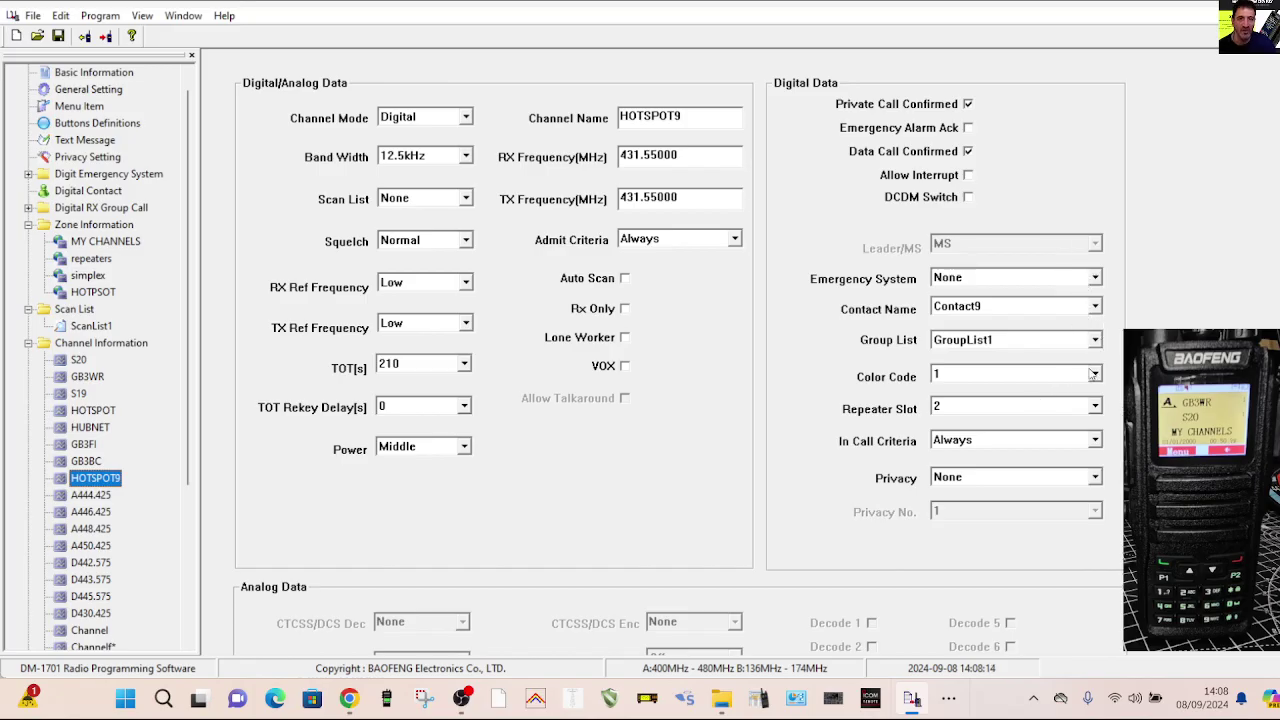
{"action": "left_click", "coordinate": [1097, 408]}
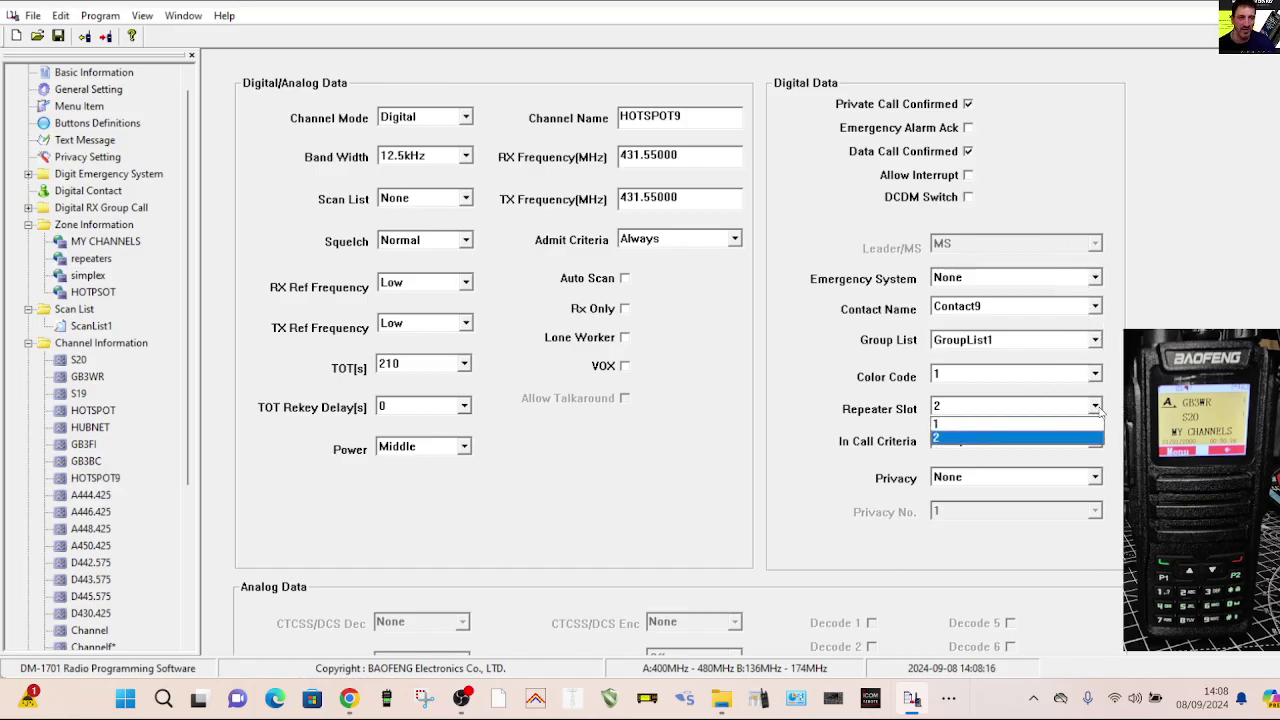
{"action": "left_click", "coordinate": [1043, 428]}
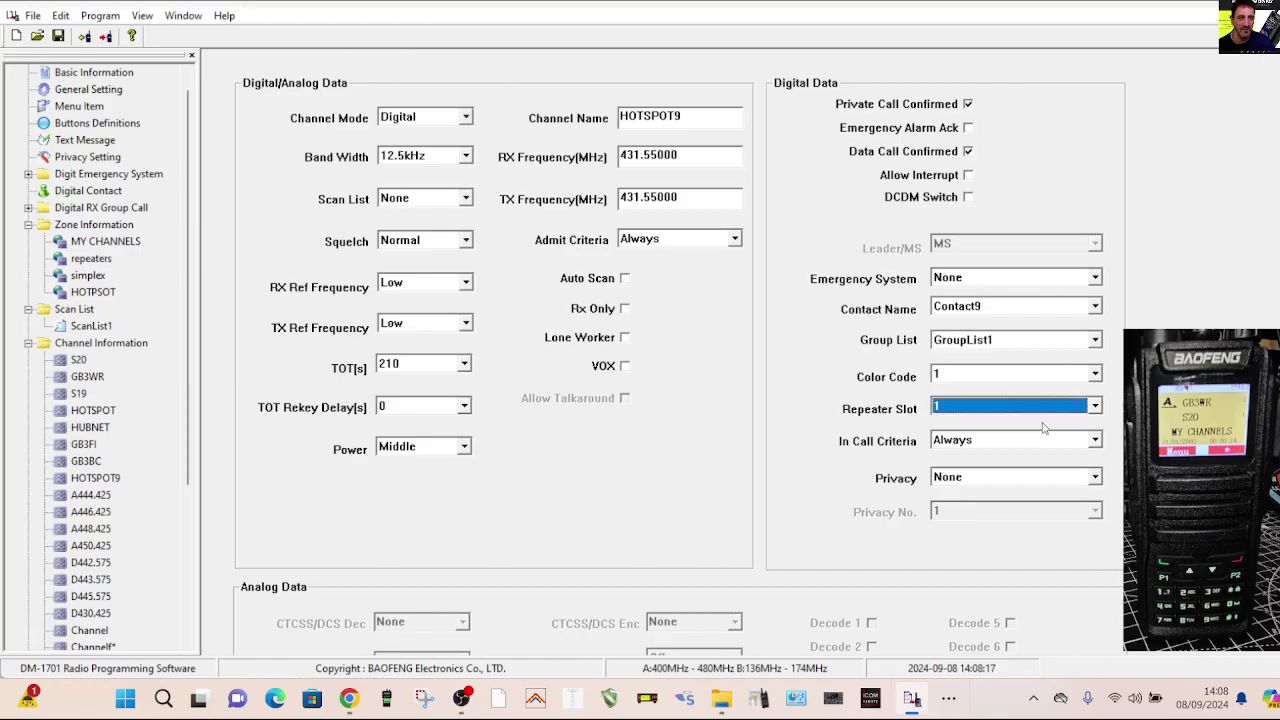
Review the general settings and assign Scan On/Off to the short press of Side Button3.
{"action": "left_click", "coordinate": [89, 92]}
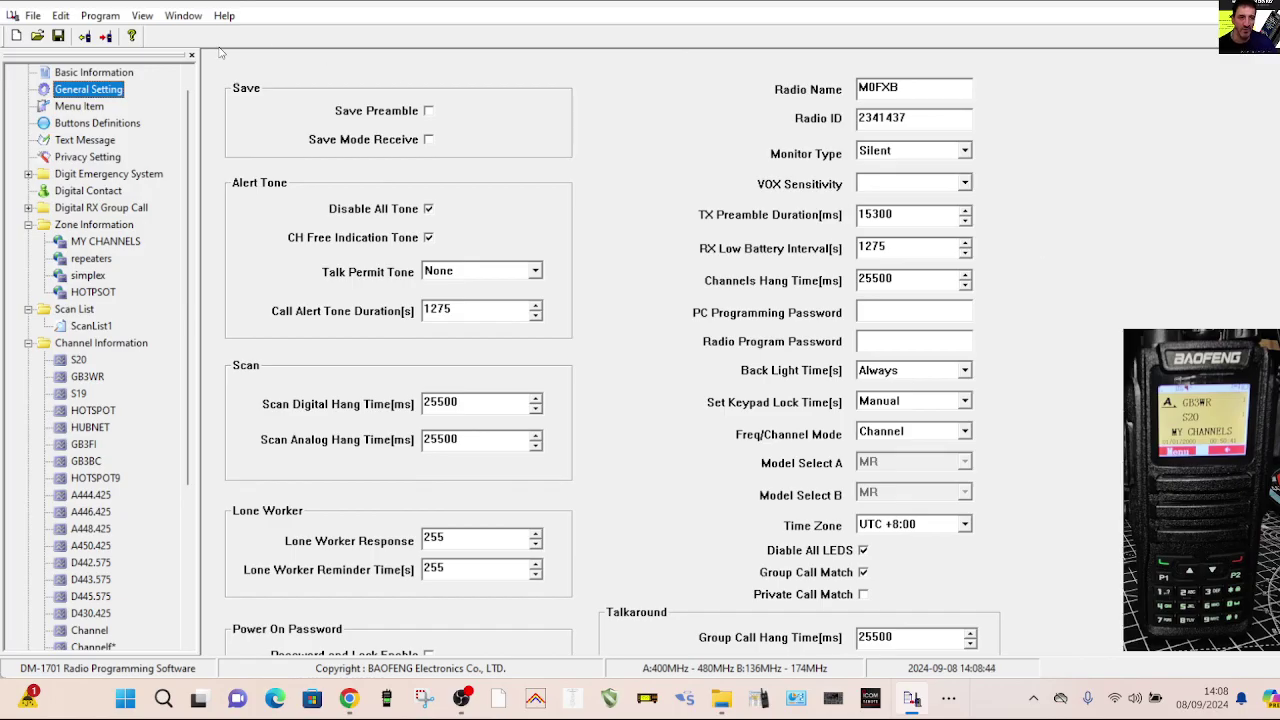
{"action": "left_click", "coordinate": [130, 124]}
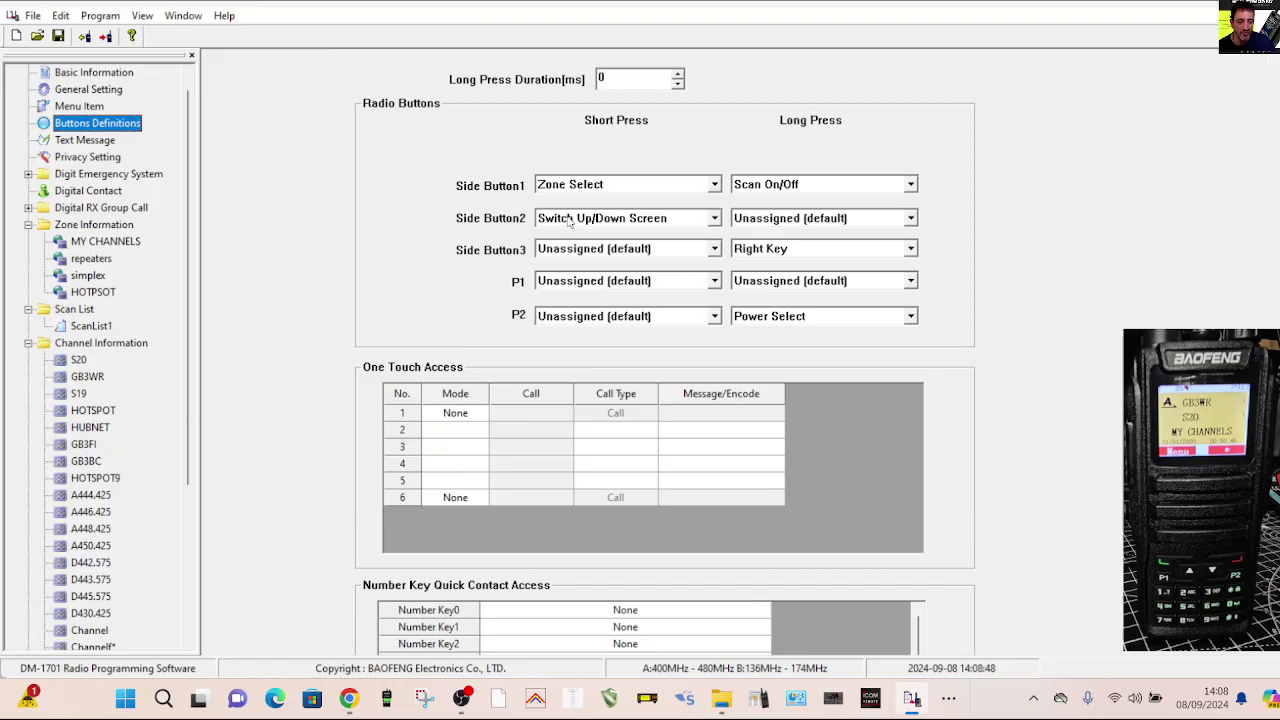
{"action": "left_click", "coordinate": [715, 249]}
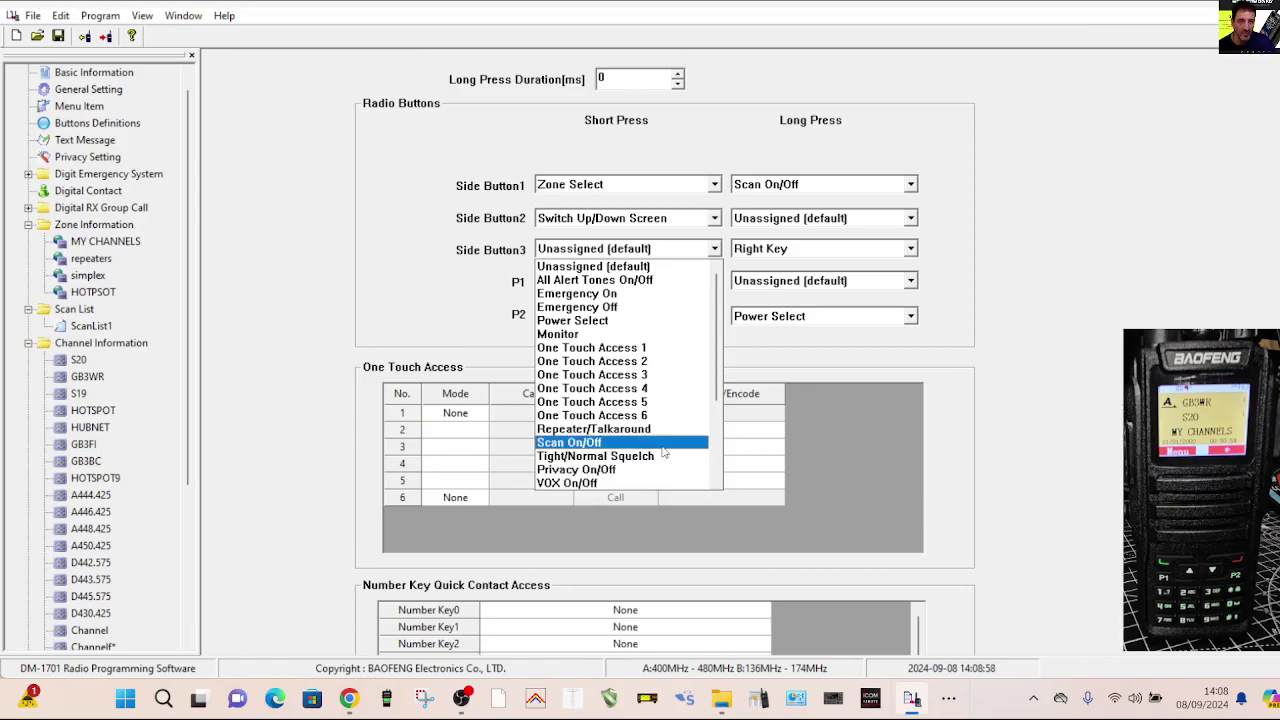
{"action": "left_click", "coordinate": [662, 446]}
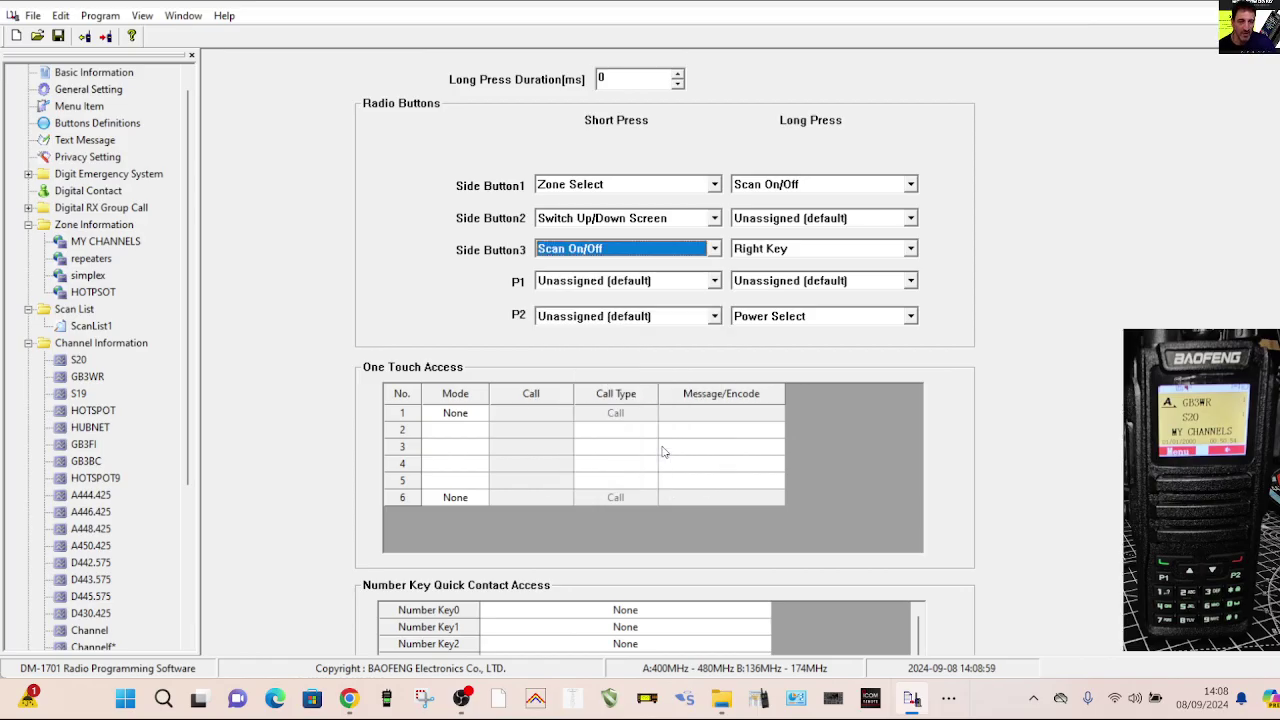
Assign Switch Up/Down Screen to the short press of P1 and Right Key to its long press.
{"action": "left_click", "coordinate": [714, 282]}
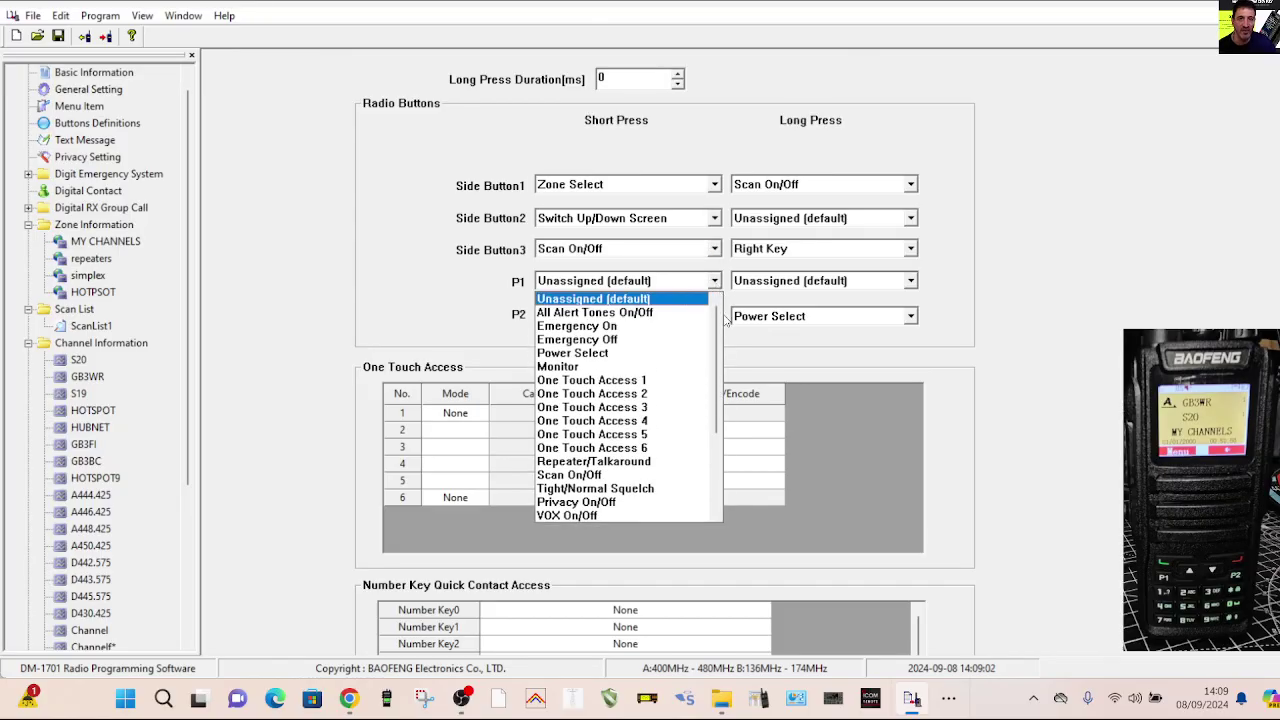
{"action": "scroll", "coordinate": [718, 357], "scroll_direction": "down", "scroll_amount": 3}
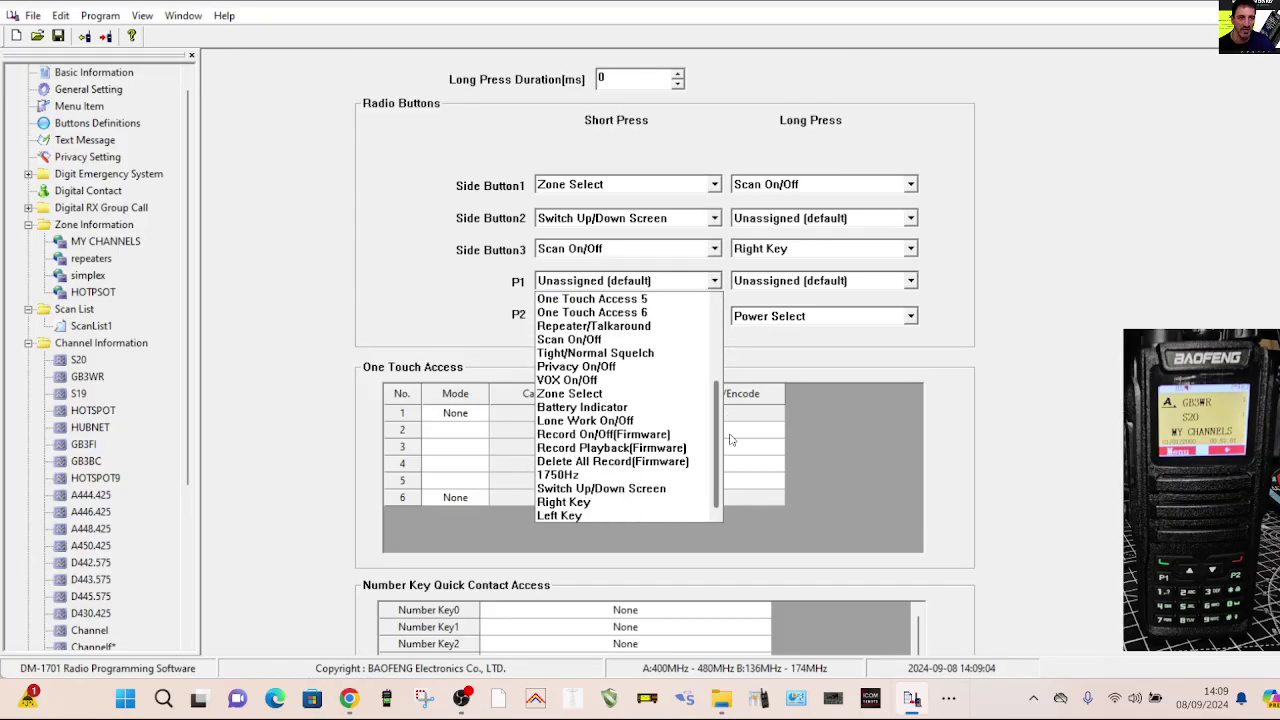
{"action": "left_click", "coordinate": [602, 490]}
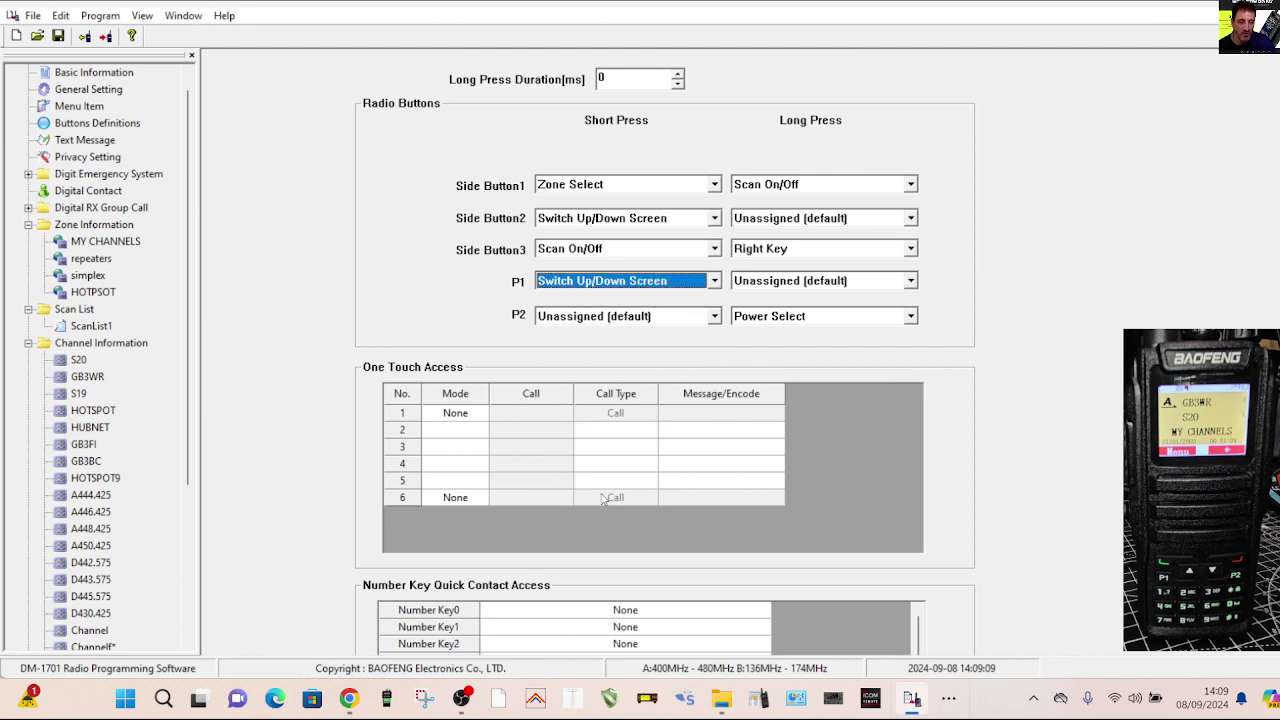
{"action": "left_click", "coordinate": [912, 281]}
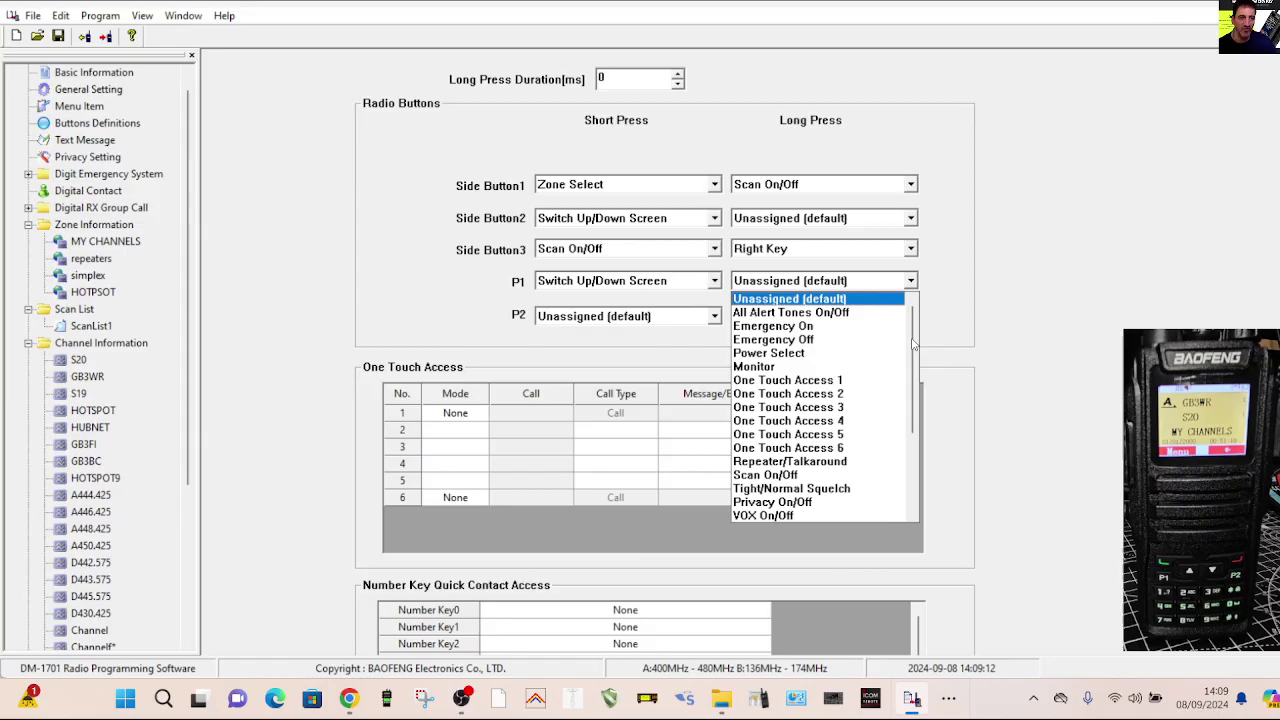
{"action": "left_click_drag", "start_coordinate": [915, 345], "coordinate": [935, 449]}
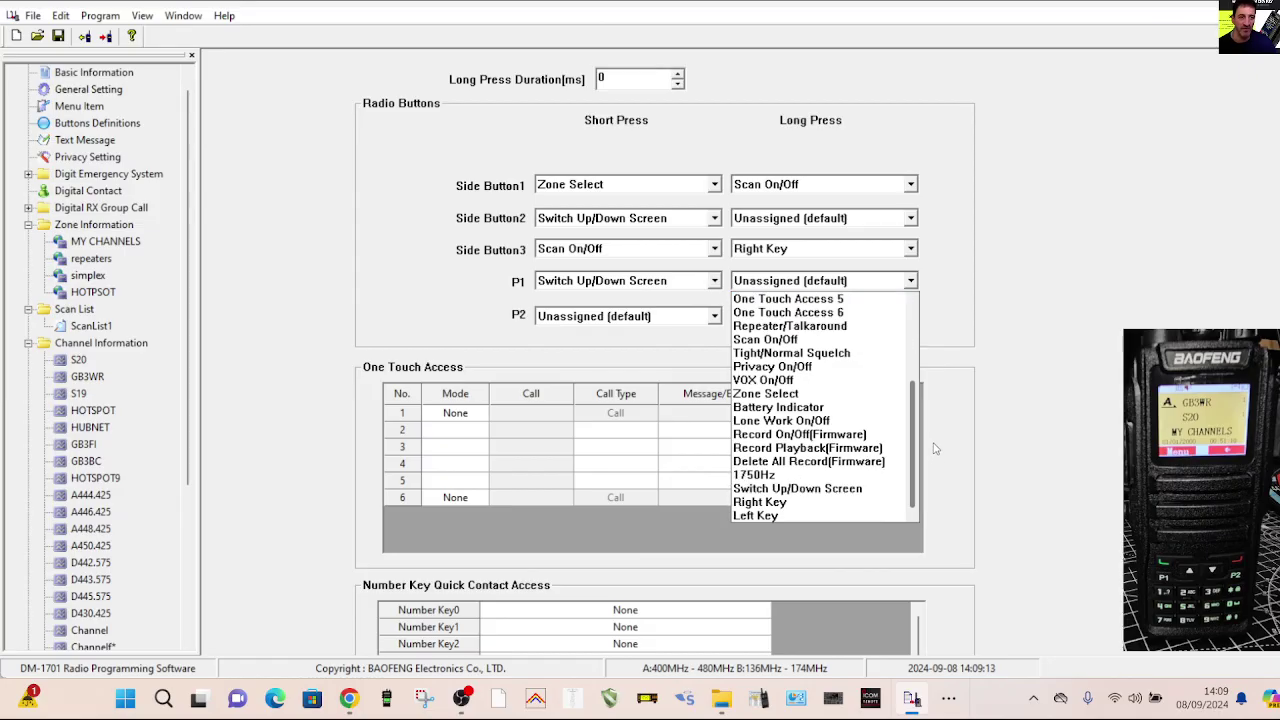
{"action": "left_click", "coordinate": [789, 503]}
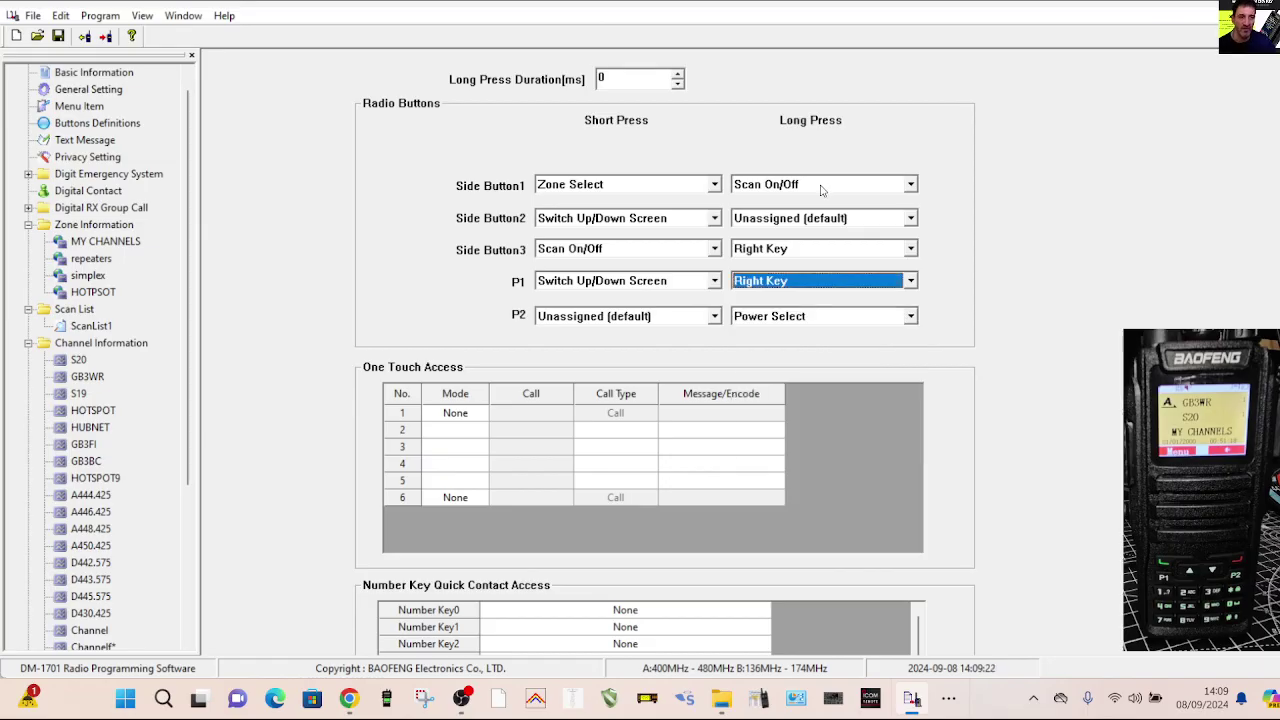
Assign VOX On/Off to the short press of P2 and check the short-press options for Side Button1.
{"action": "left_click", "coordinate": [715, 317]}
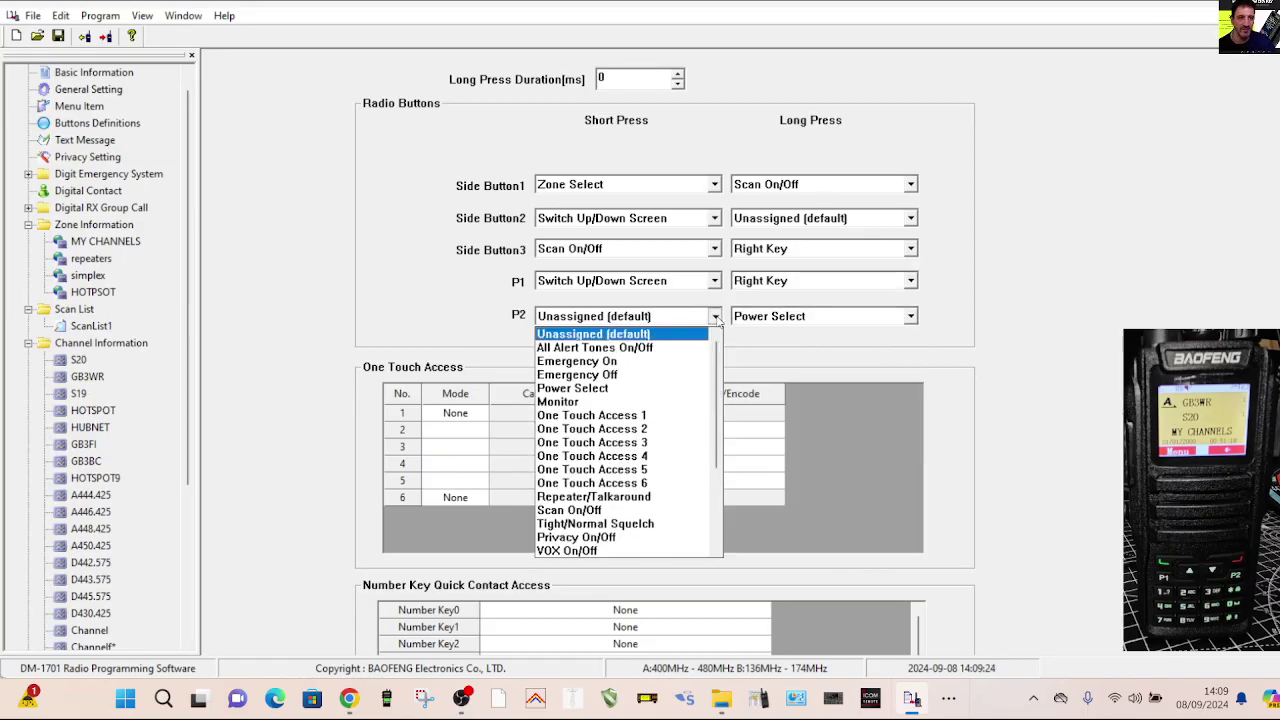
{"action": "left_click", "coordinate": [634, 551]}
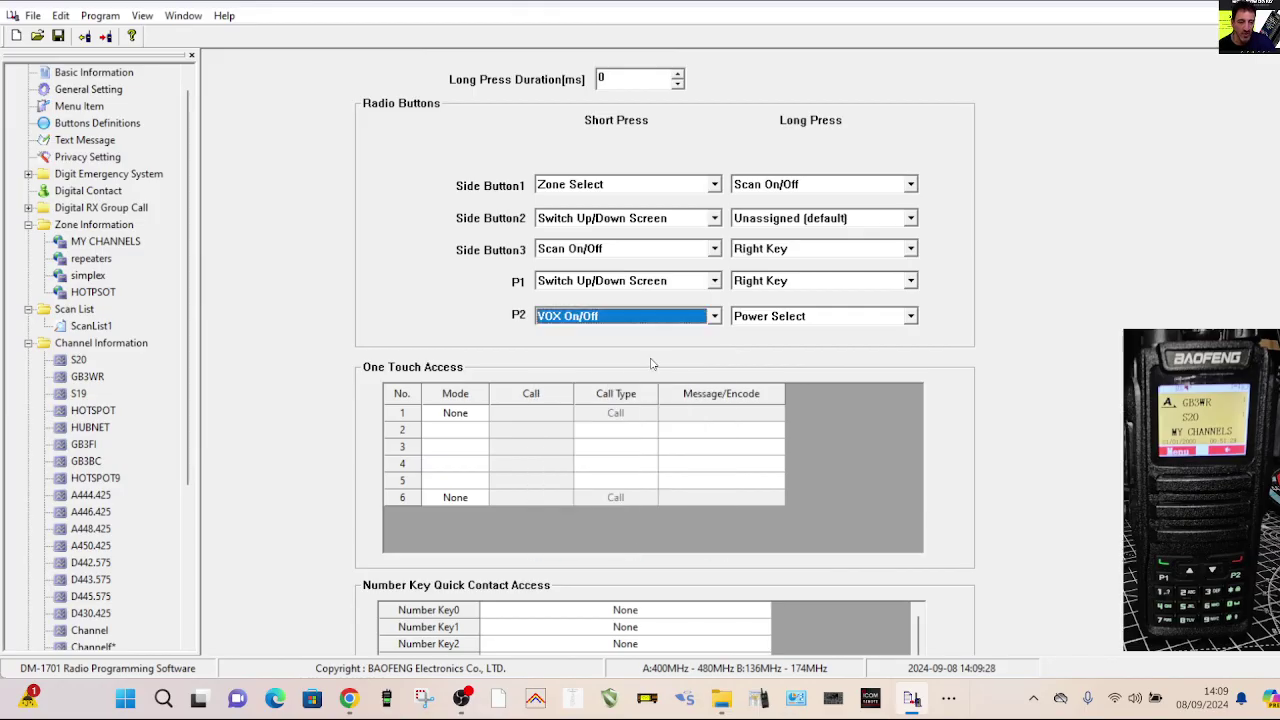
{"action": "left_click", "coordinate": [715, 186]}
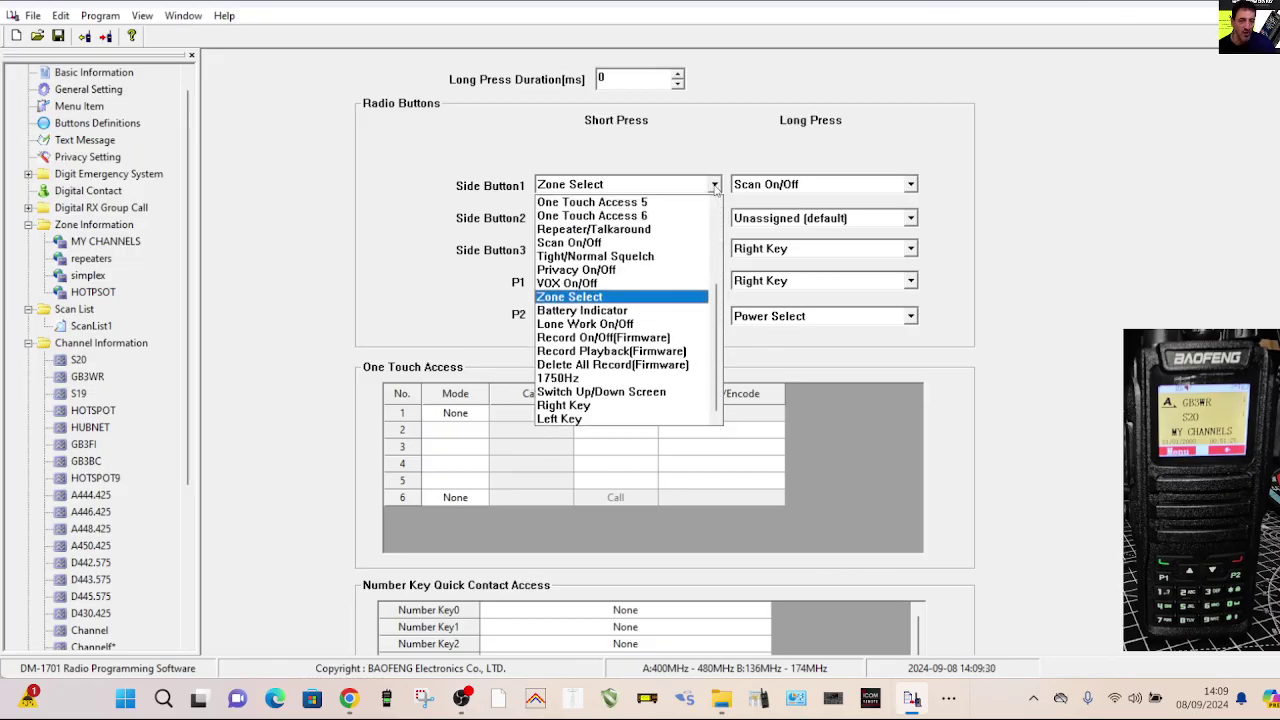
{"action": "left_click", "coordinate": [715, 186]}
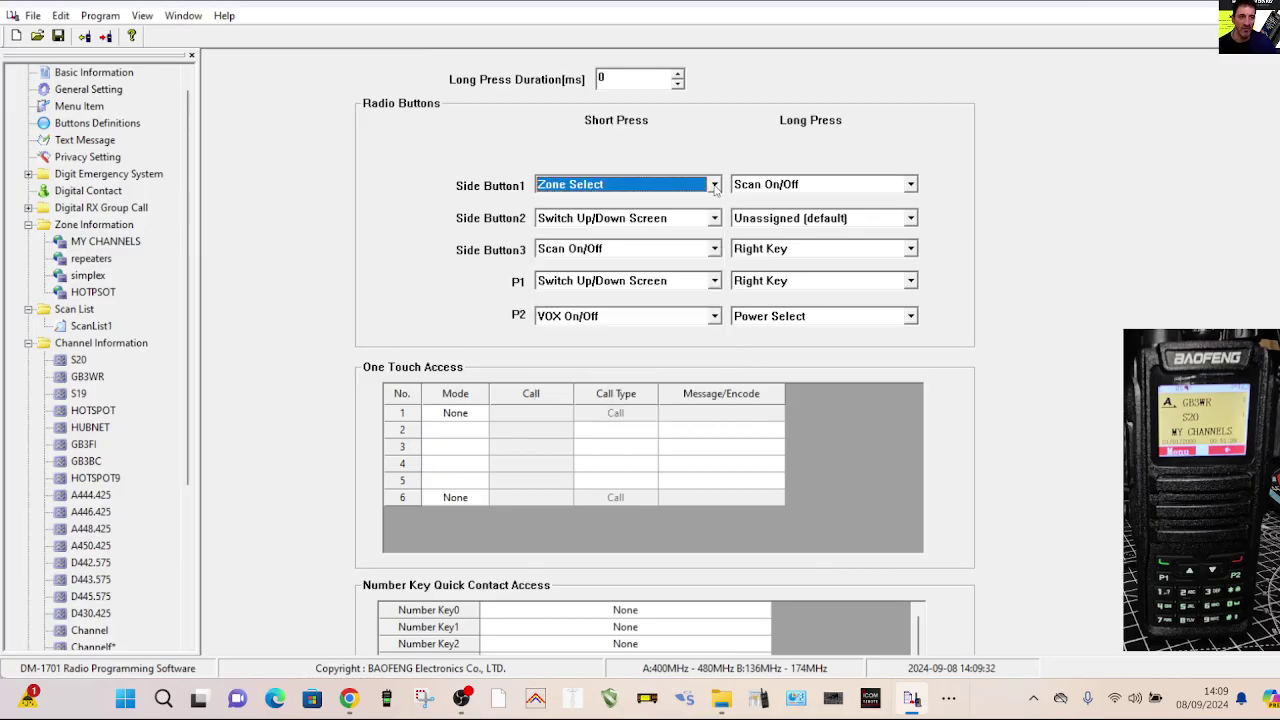
Adjust the radio buttons' long press duration, trying several values and finally entering 0 ms.
{"action": "left_click", "coordinate": [678, 78]}
{"action": "left_click", "coordinate": [678, 84]}
{"action": "left_click", "coordinate": [678, 84]}
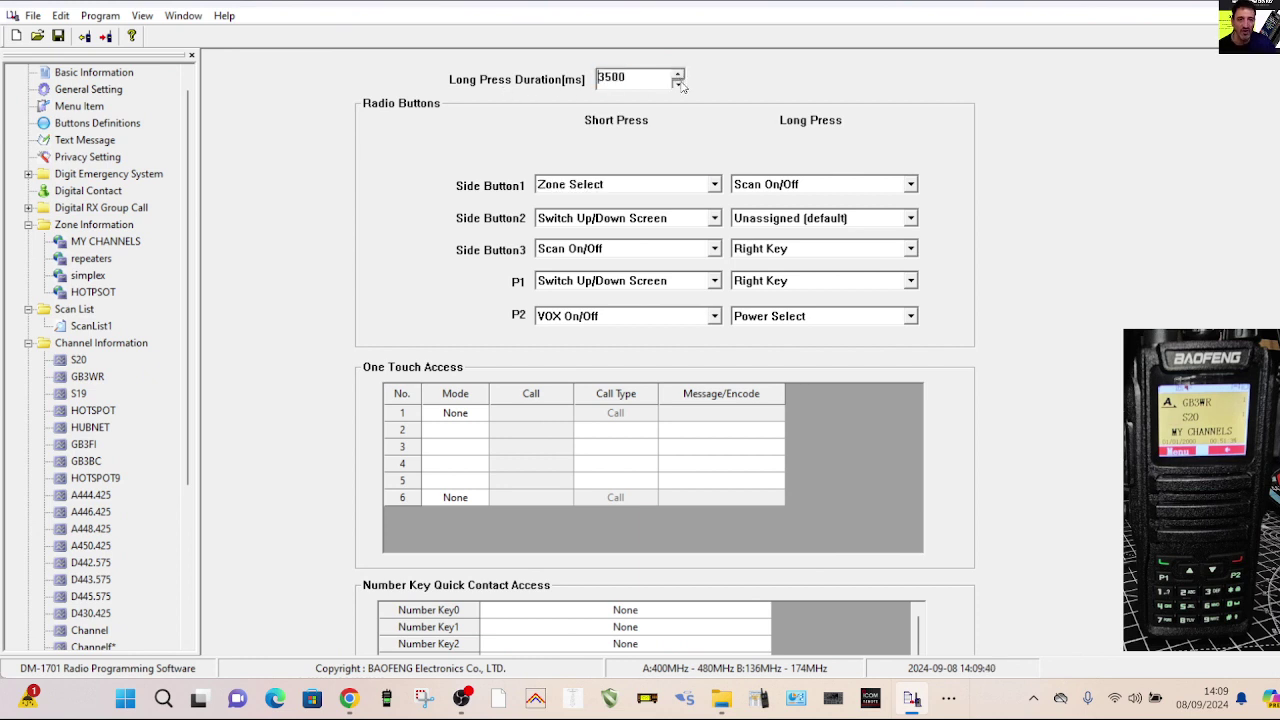
{"action": "left_click", "coordinate": [678, 84]}
{"action": "left_click", "coordinate": [678, 84]}
{"action": "left_click", "coordinate": [678, 84]}
{"action": "left_click", "coordinate": [678, 73]}
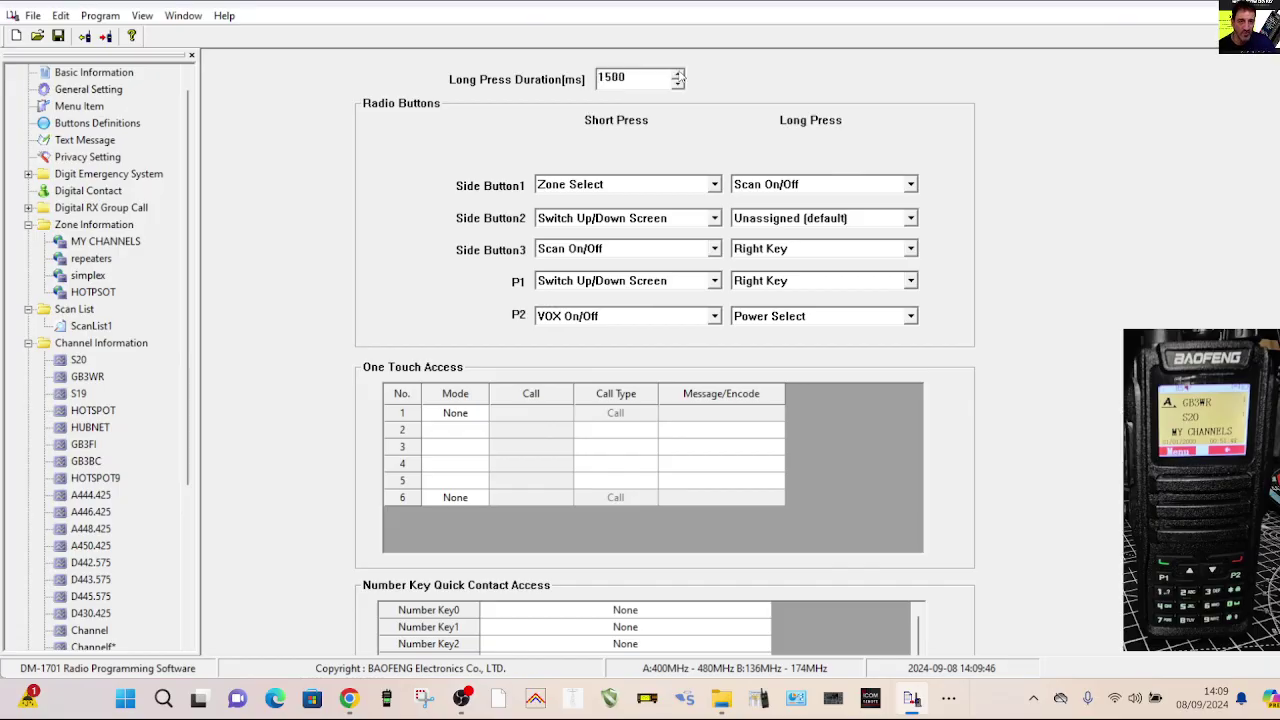
{"action": "left_click", "coordinate": [678, 73]}
{"action": "left_click", "coordinate": [678, 73]}
{"action": "key", "text": "BackSpace"}
{"action": "type", "text": "0"}
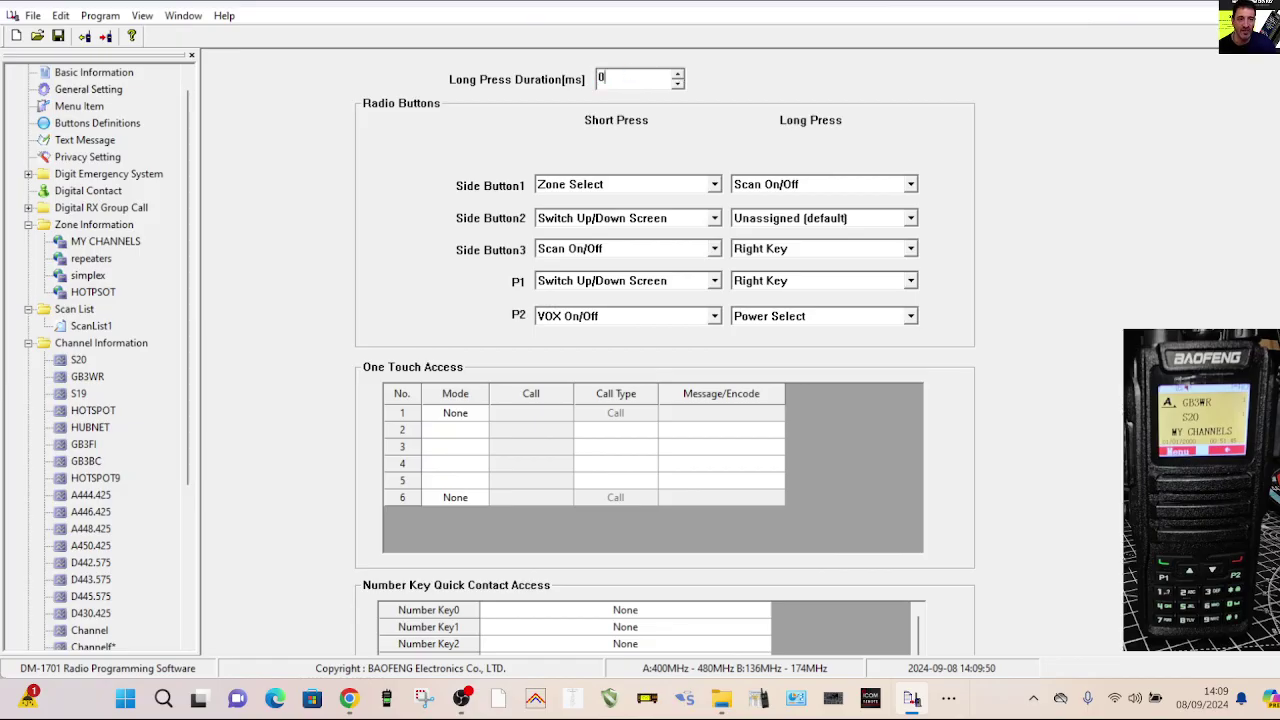
Write the edited configuration data to the radio and acknowledge the completion message.
{"action": "left_click", "coordinate": [33, 15]}
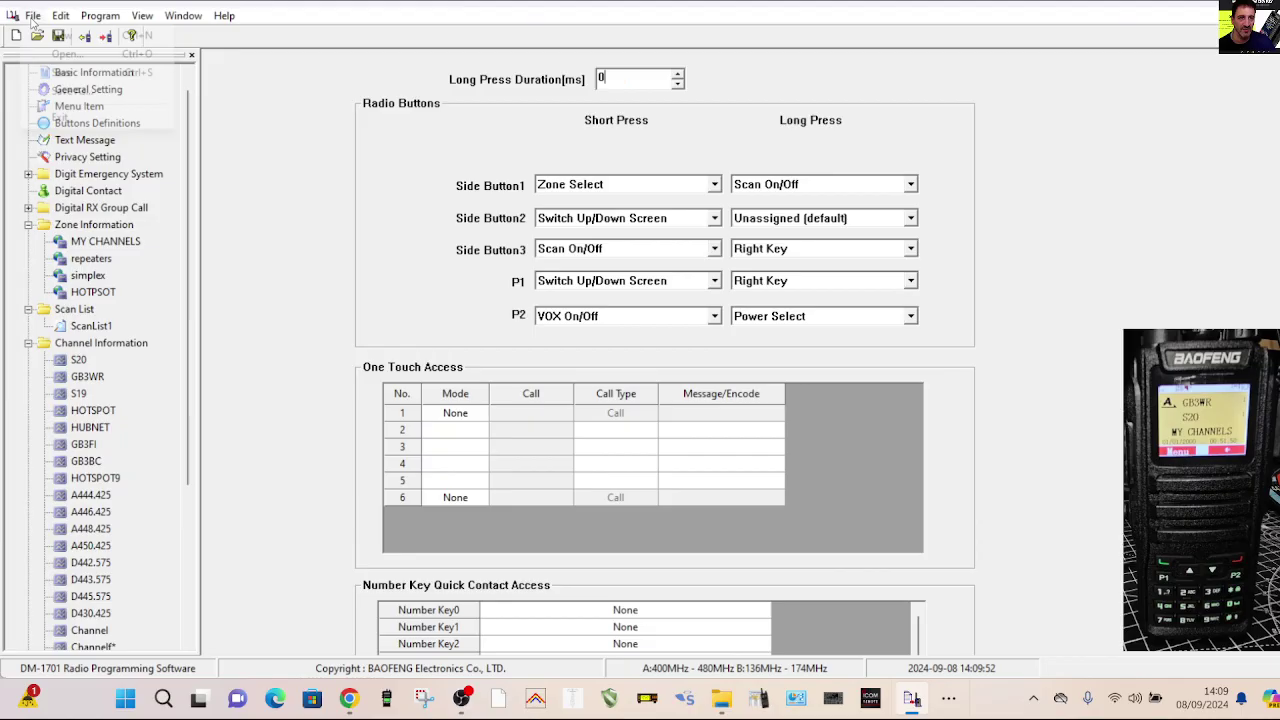
{"action": "mouse_move", "coordinate": [100, 15]}
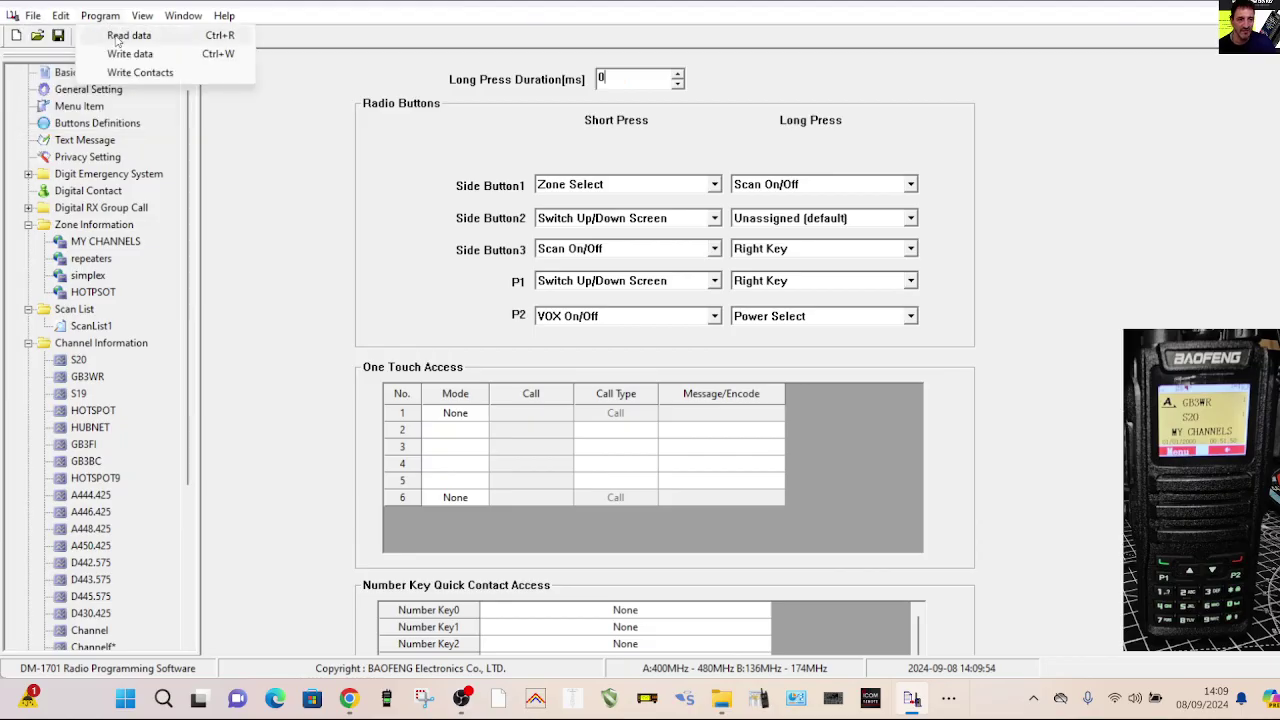
{"action": "left_click", "coordinate": [125, 55]}
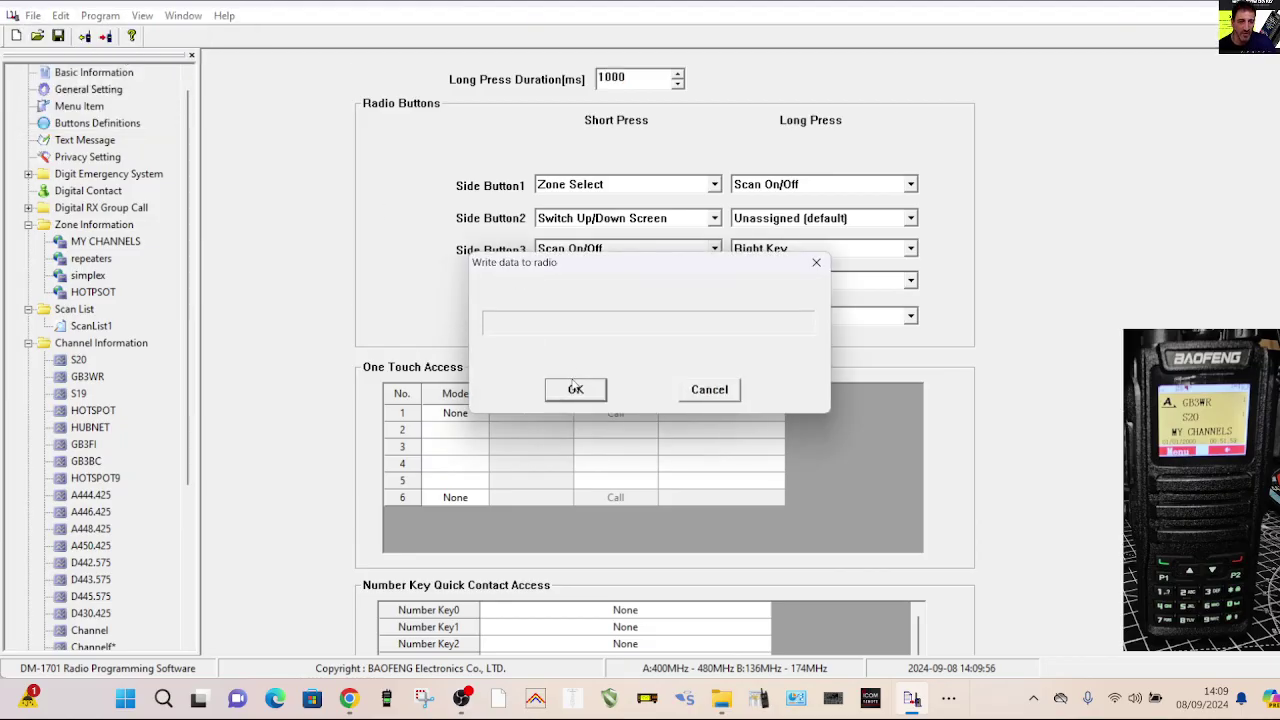
{"action": "left_click", "coordinate": [575, 389]}
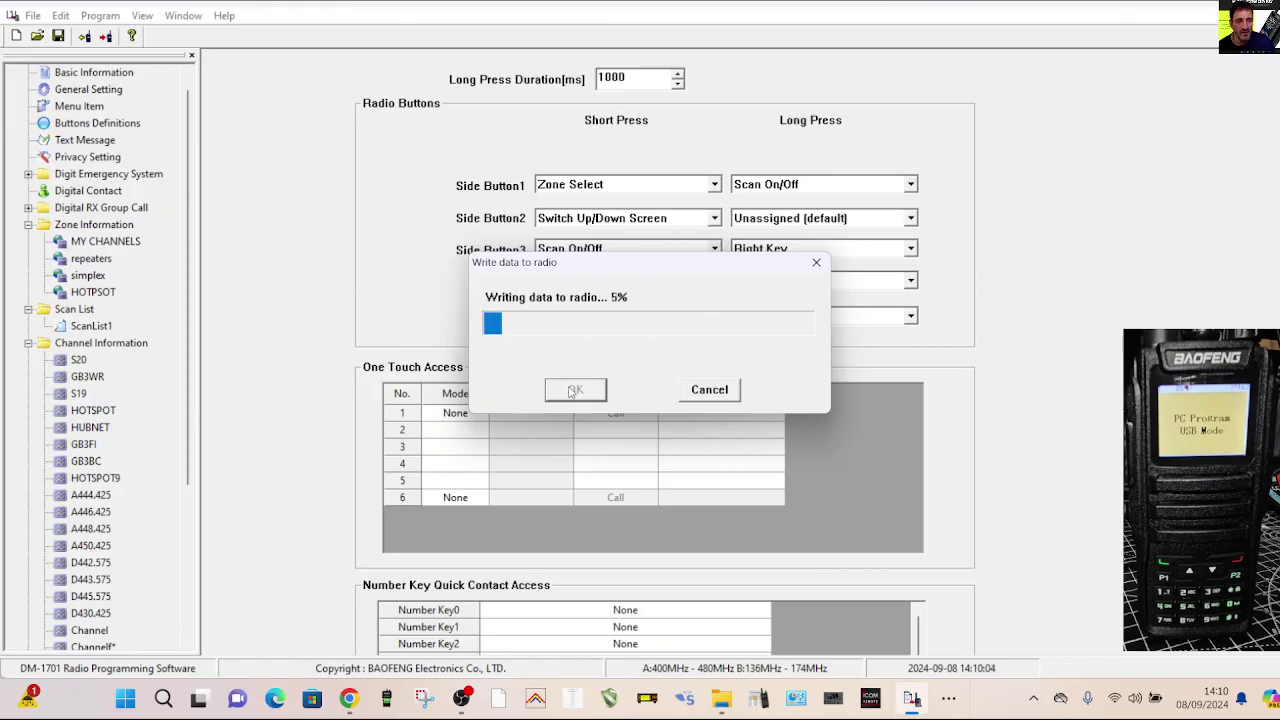
{"action": "left_click", "coordinate": [461, 700]}
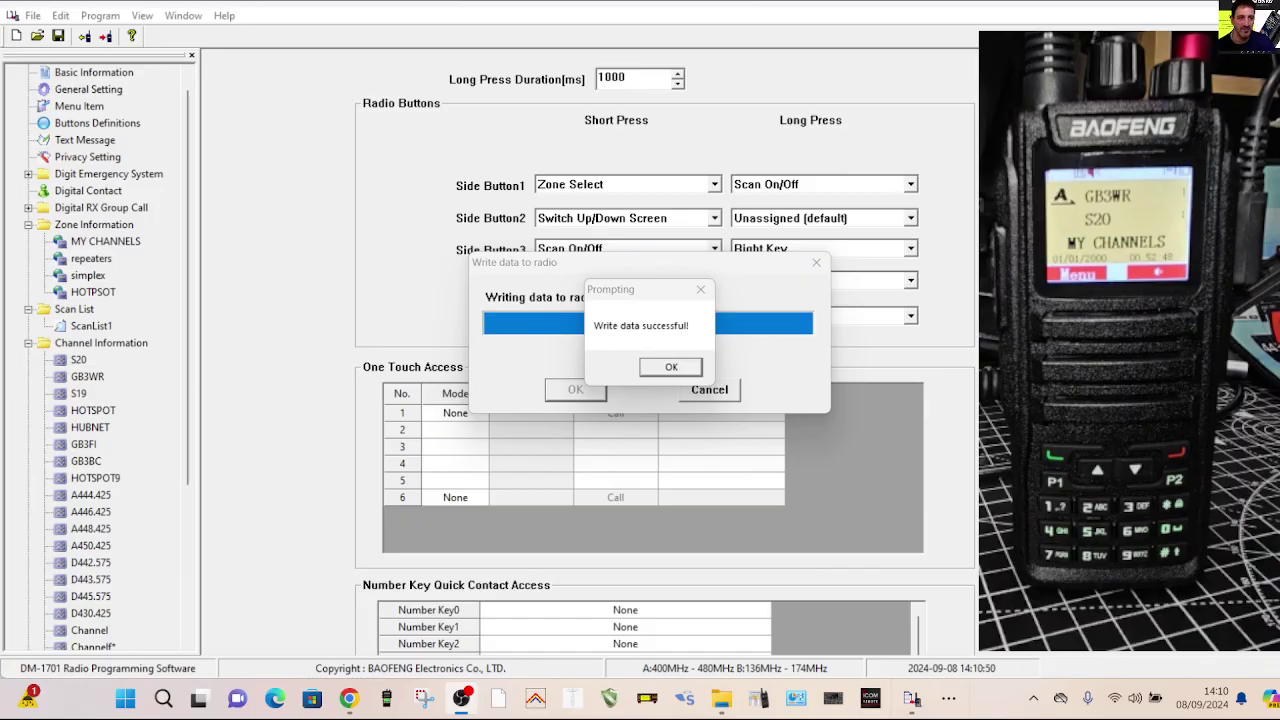
{"action": "left_click", "coordinate": [665, 368]}
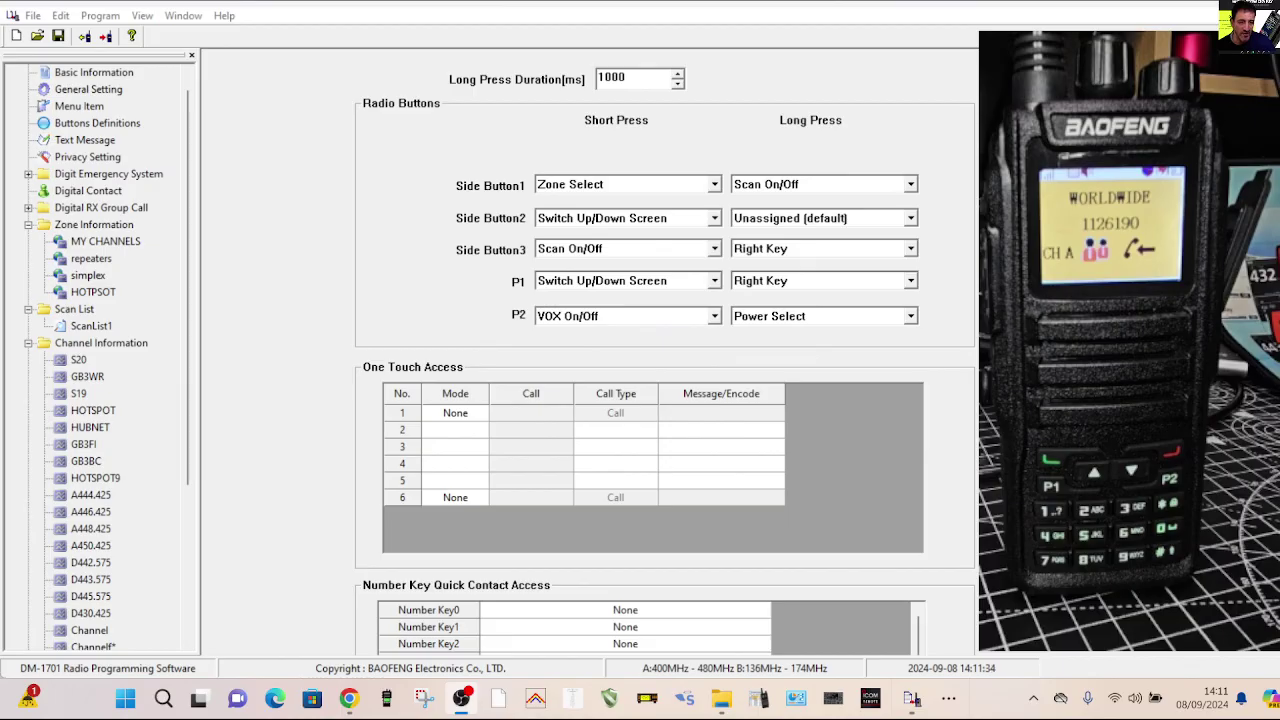
{"action": "left_click", "coordinate": [320, 30]}
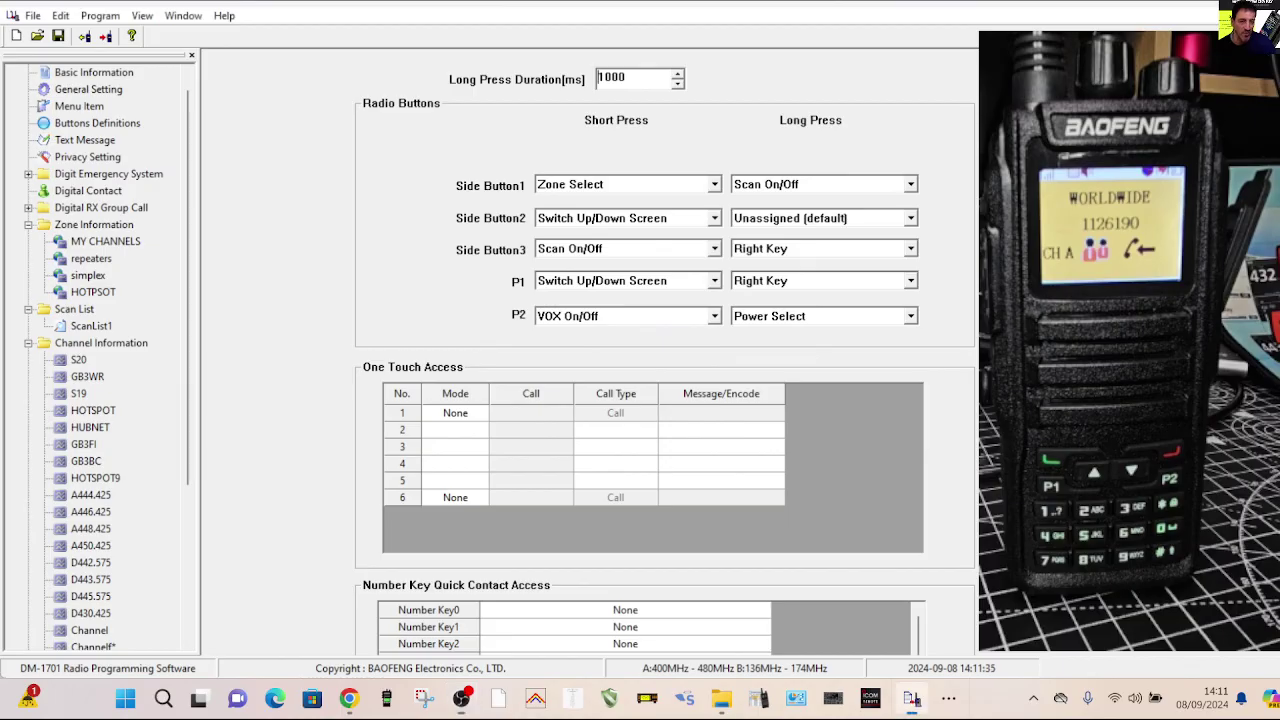
{"action": "left_click", "coordinate": [88, 19]}
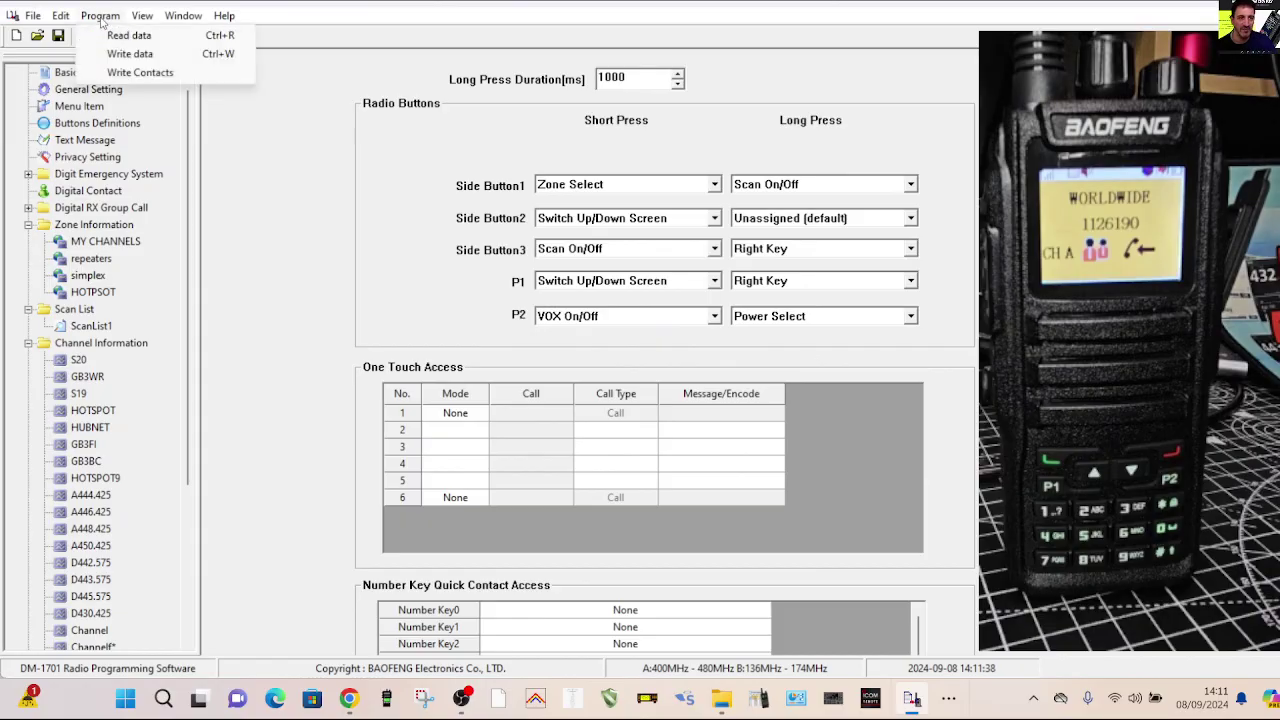
{"action": "left_click", "coordinate": [140, 73]}
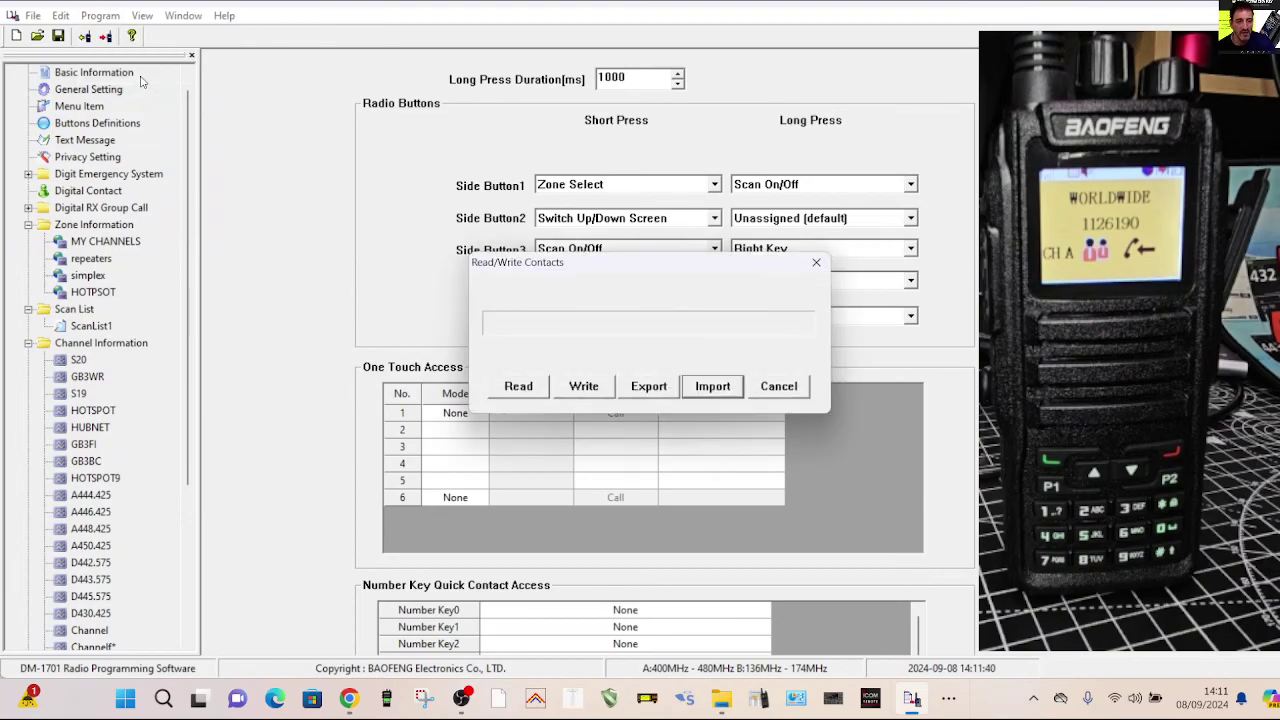
{"action": "left_click", "coordinate": [716, 394]}
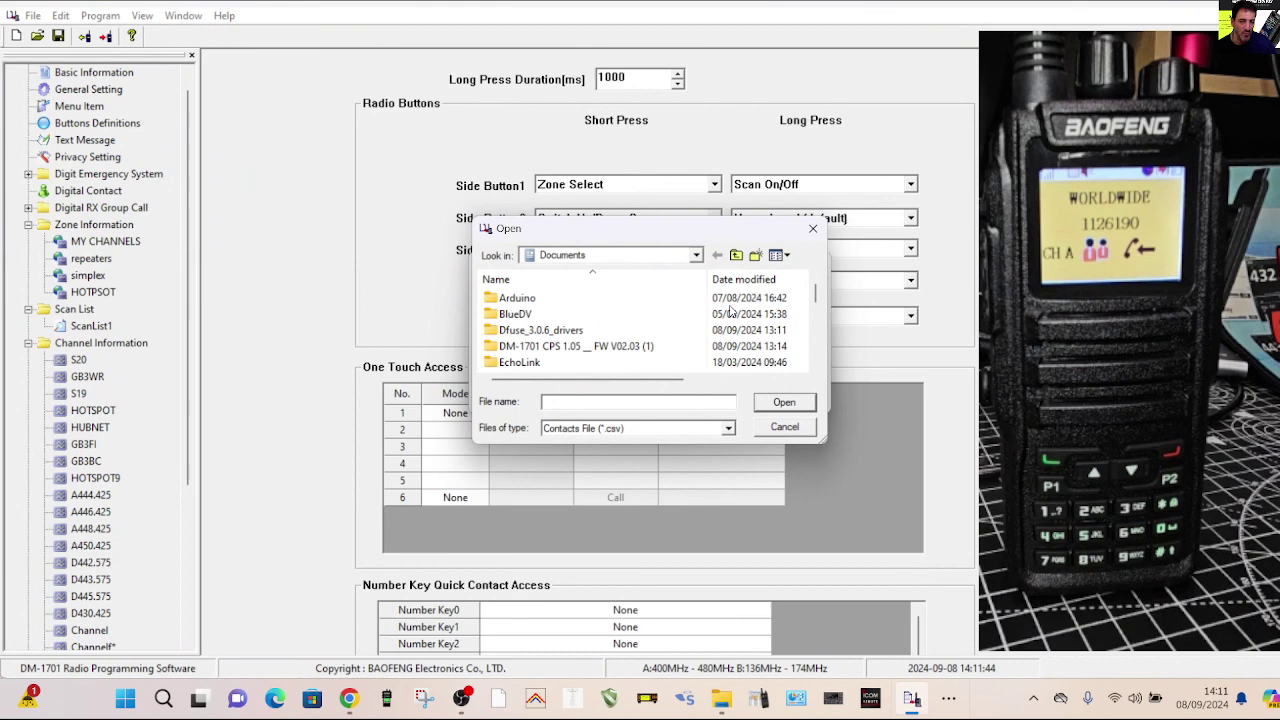
{"action": "left_click", "coordinate": [812, 228]}
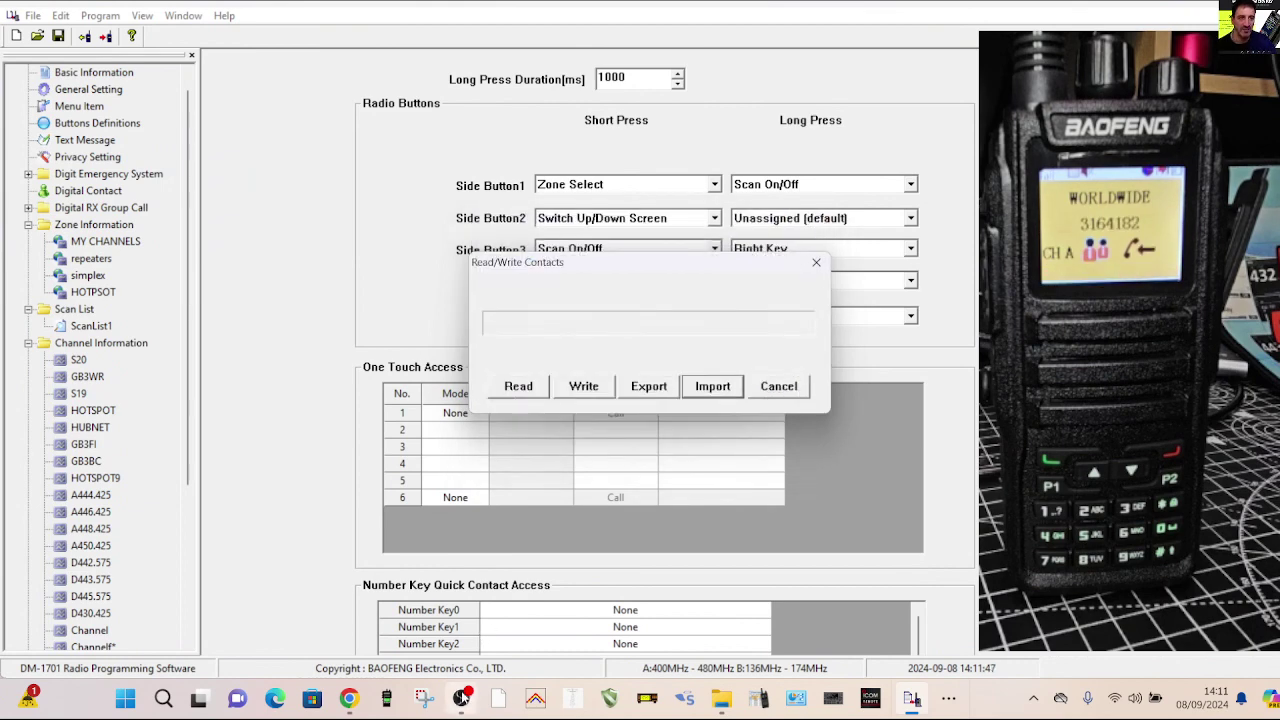
Download user.csv from the RadioID raw database dumps page and save it in the Documents folder as user.
{"action": "left_click", "coordinate": [461, 700]}
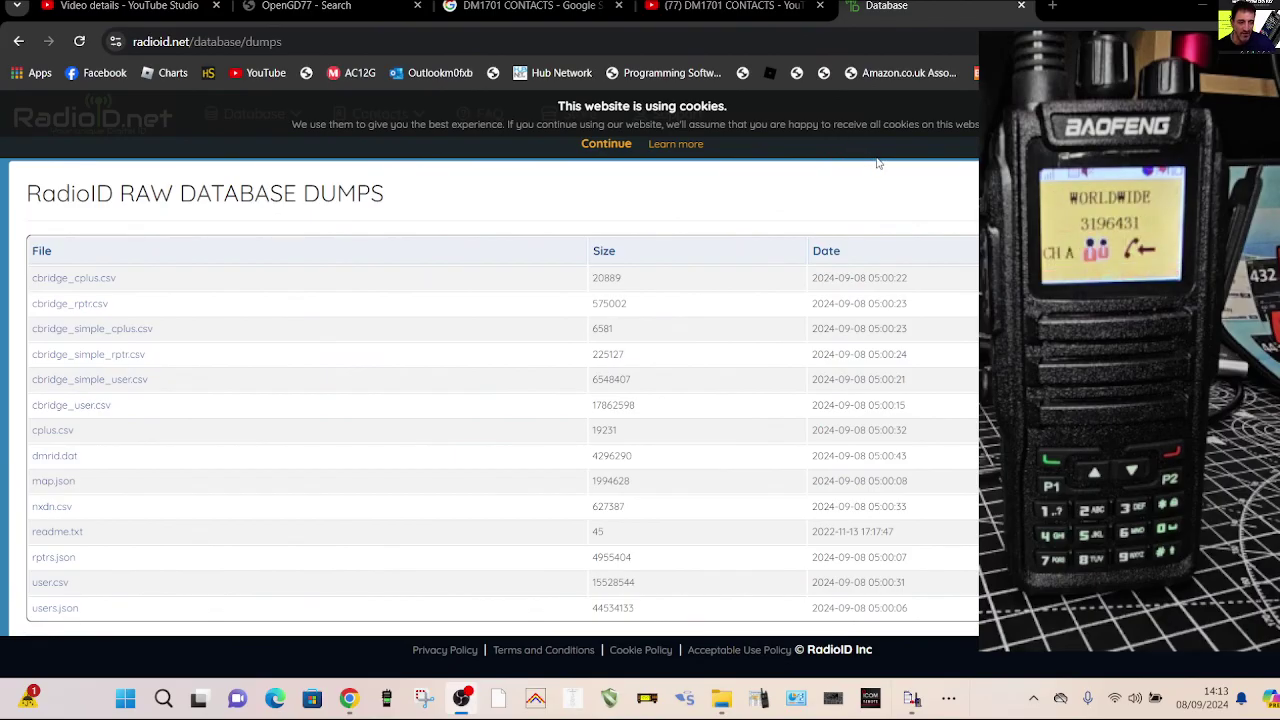
{"action": "left_click", "coordinate": [51, 583]}
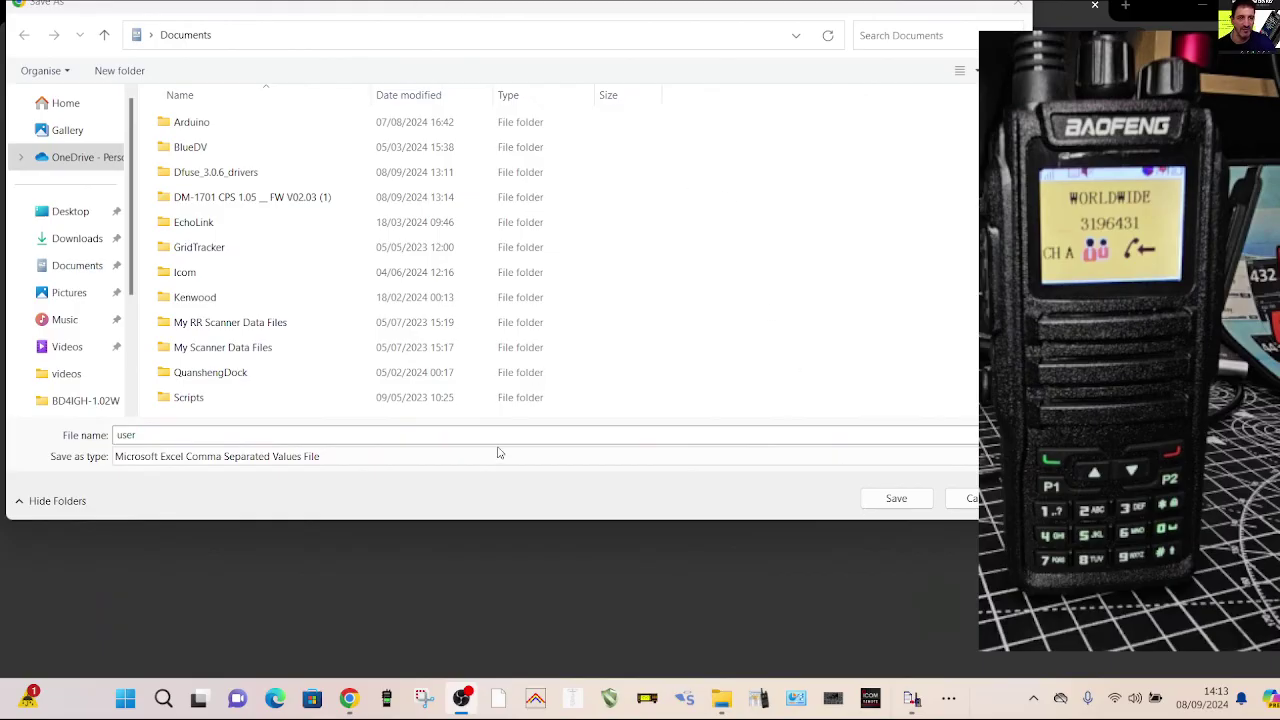
{"action": "left_click", "coordinate": [896, 500]}
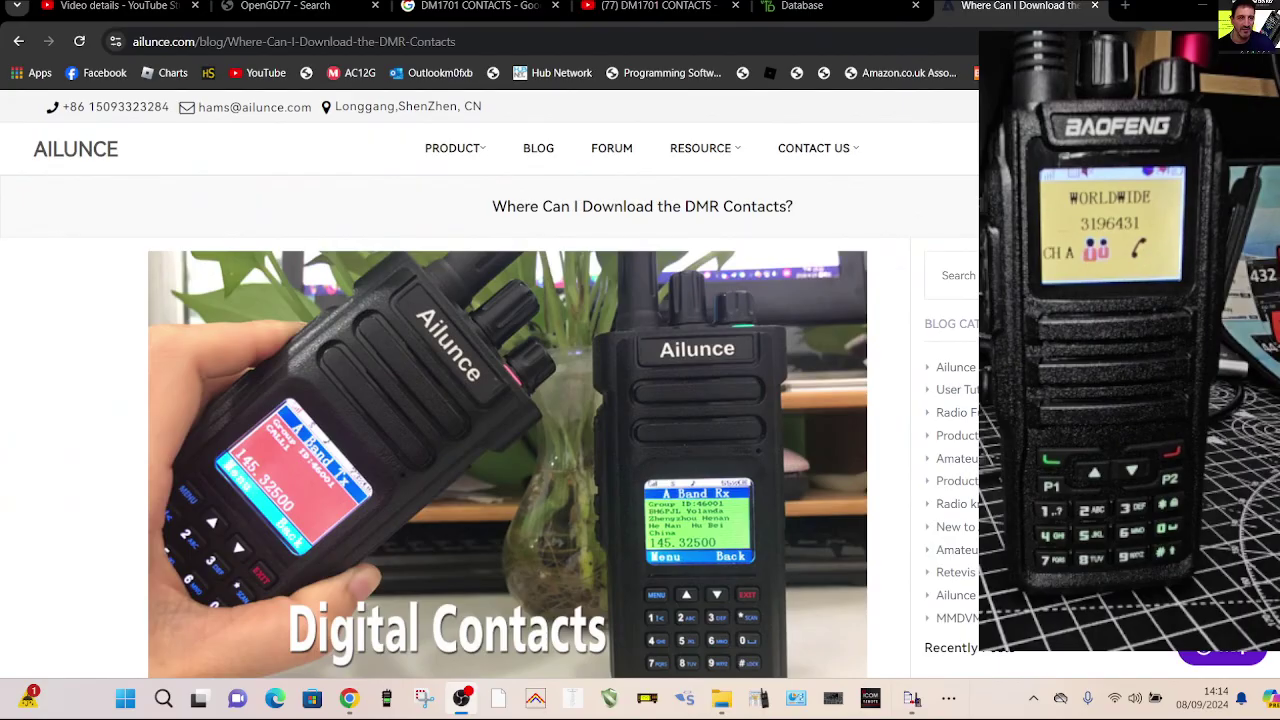
Look through the Ailunce article on downloading DMR contacts, including its supported radio models and the Digital Contacts export form options.
{"action": "key", "text": "alt+Tab"}
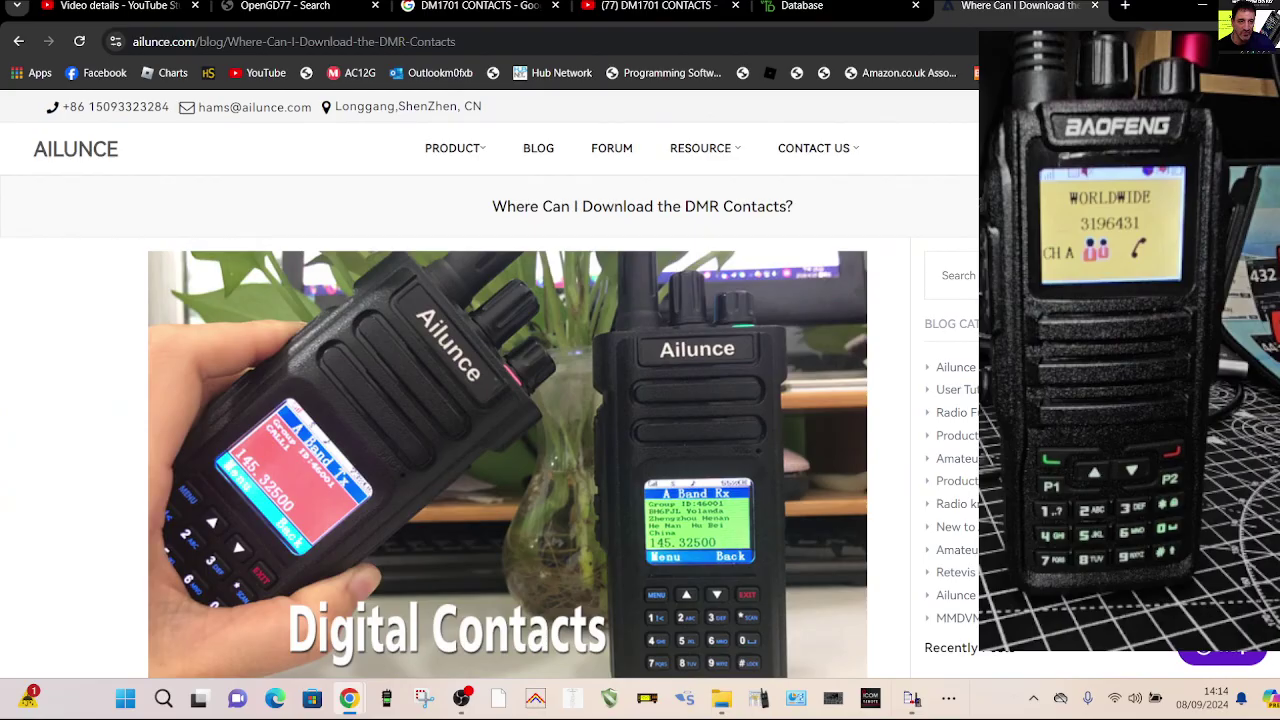
{"action": "scroll", "coordinate": [490, 400], "scroll_direction": "down", "scroll_amount": 15}
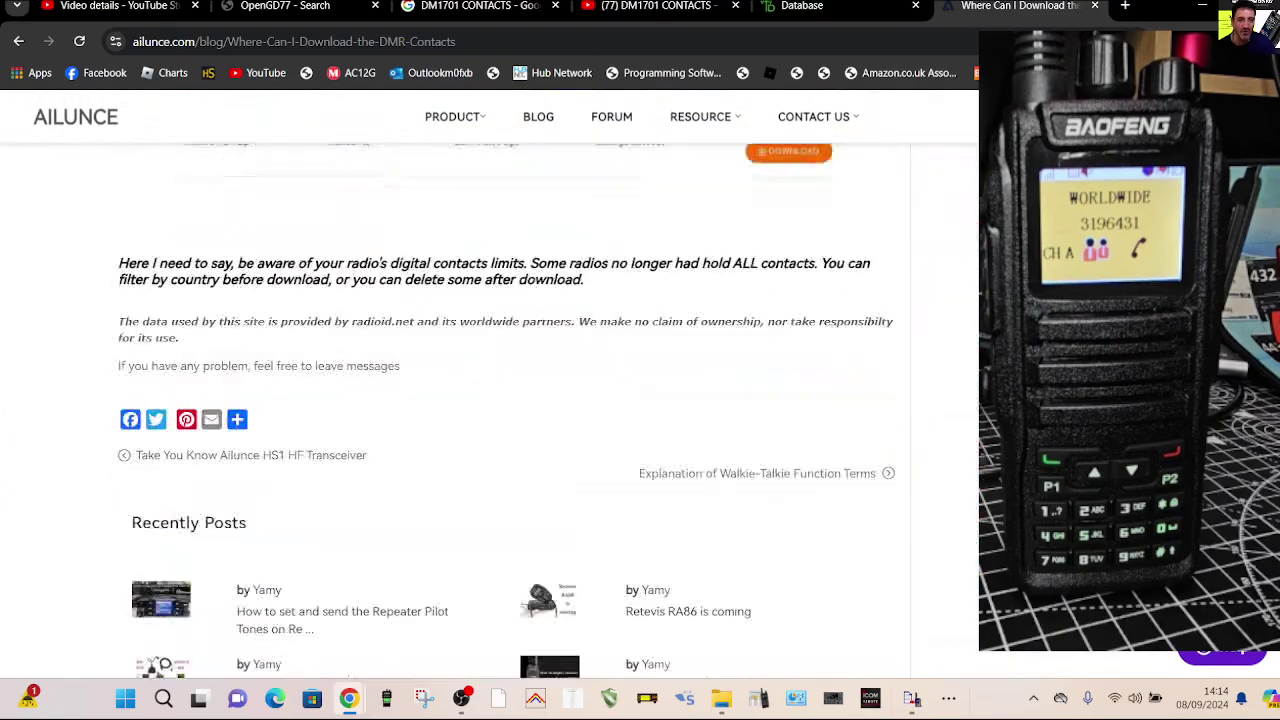
{"action": "scroll", "coordinate": [500, 400], "scroll_direction": "down", "scroll_amount": 3}
{"action": "scroll", "coordinate": [500, 400], "scroll_direction": "up", "scroll_amount": 12}
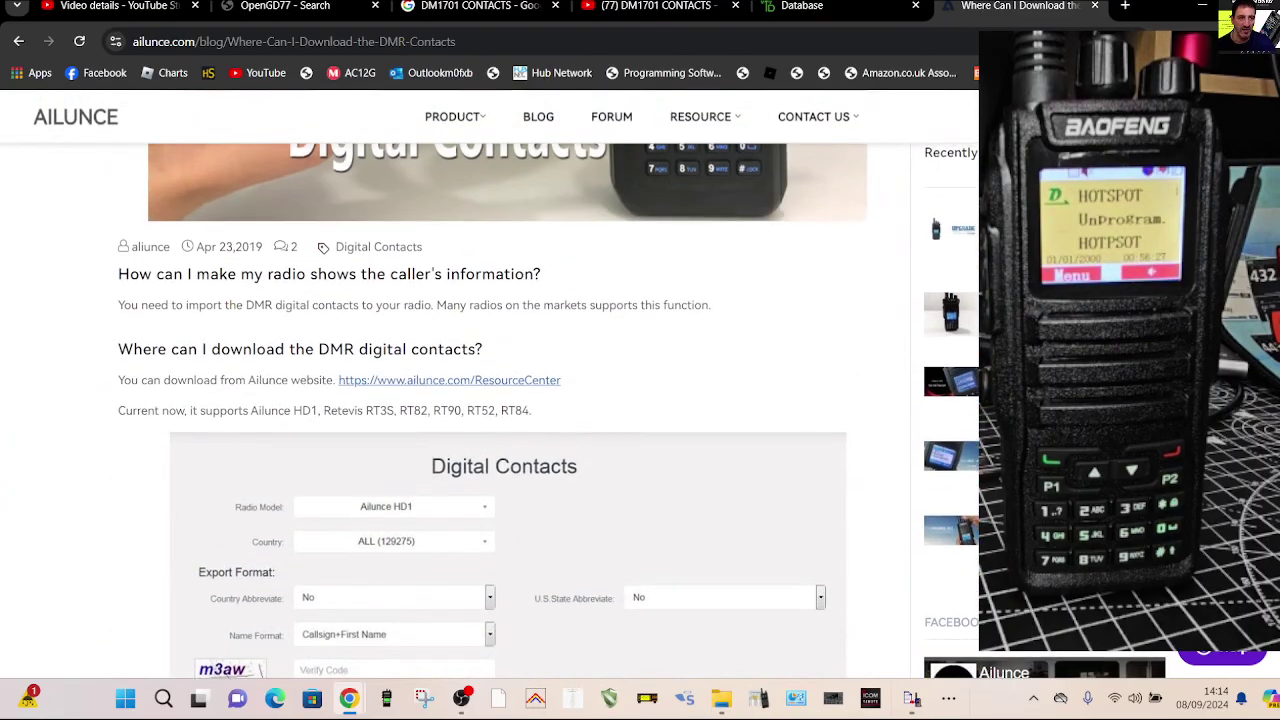
{"action": "scroll", "coordinate": [500, 400], "scroll_direction": "down", "scroll_amount": 2}
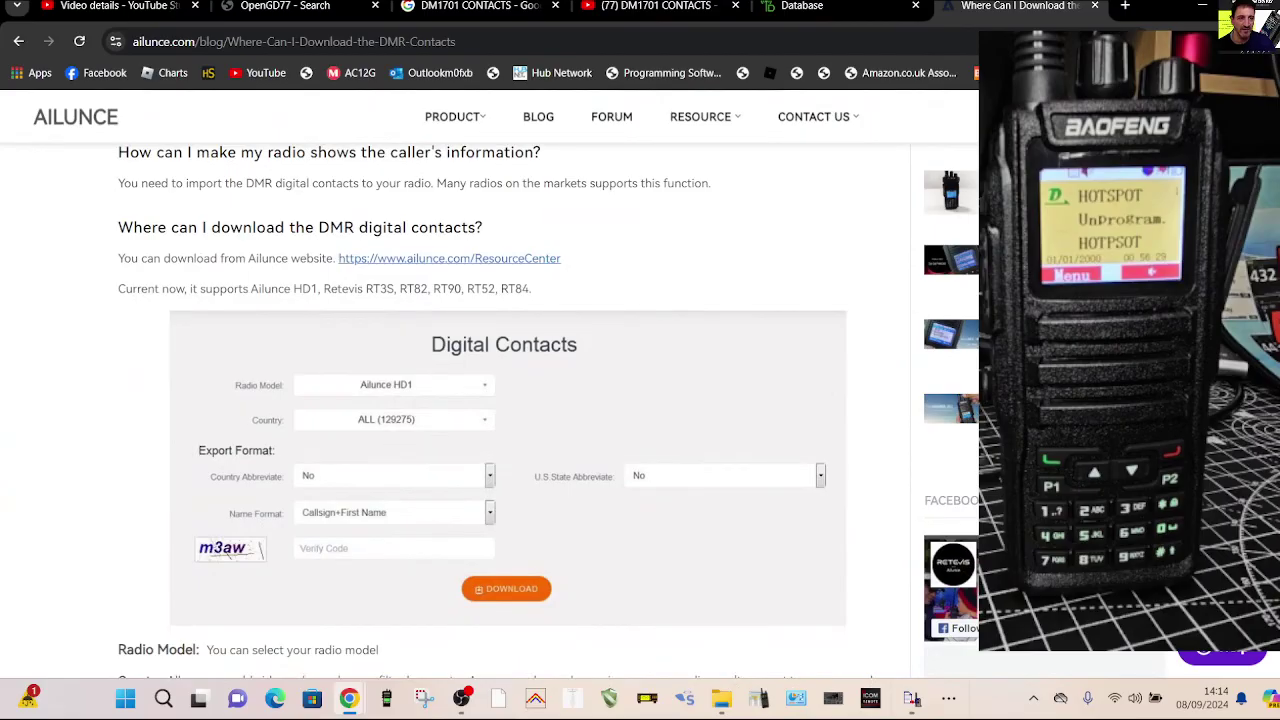
{"action": "scroll", "coordinate": [500, 400], "scroll_direction": "down", "scroll_amount": 1}
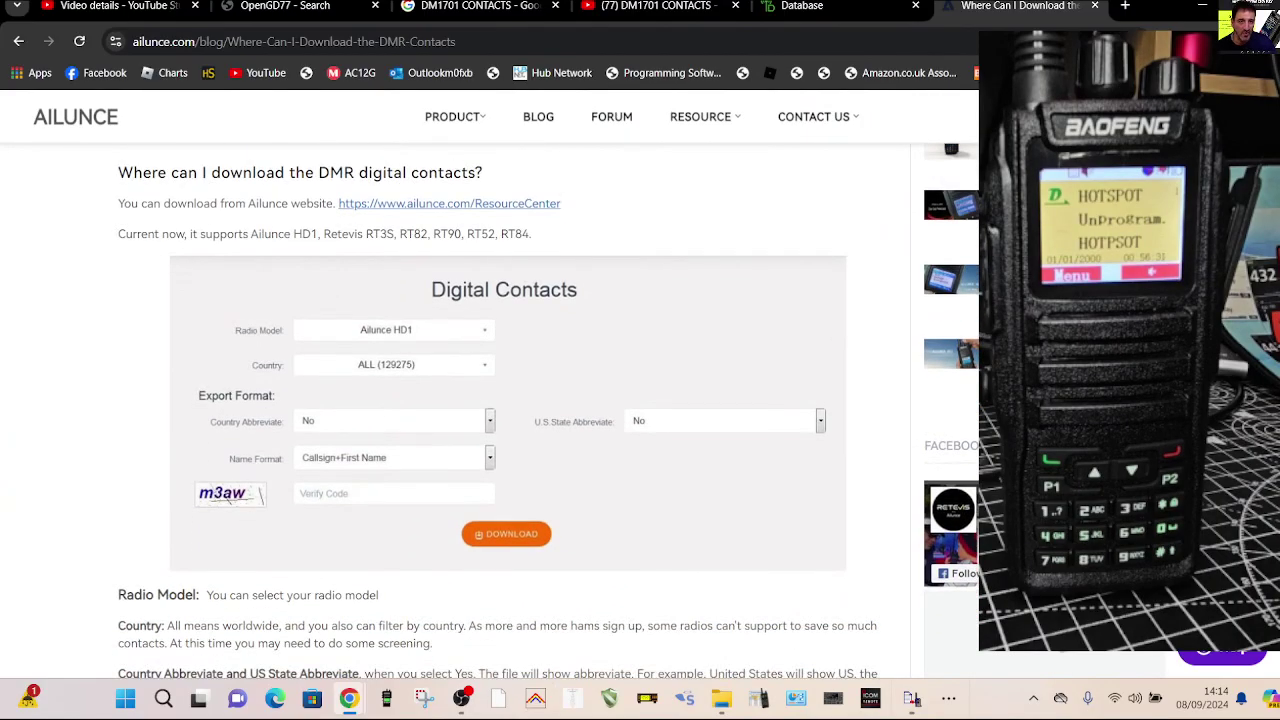
{"action": "scroll", "coordinate": [500, 400], "scroll_direction": "down", "scroll_amount": 1}
{"action": "scroll", "coordinate": [500, 400], "scroll_direction": "up", "scroll_amount": 3}
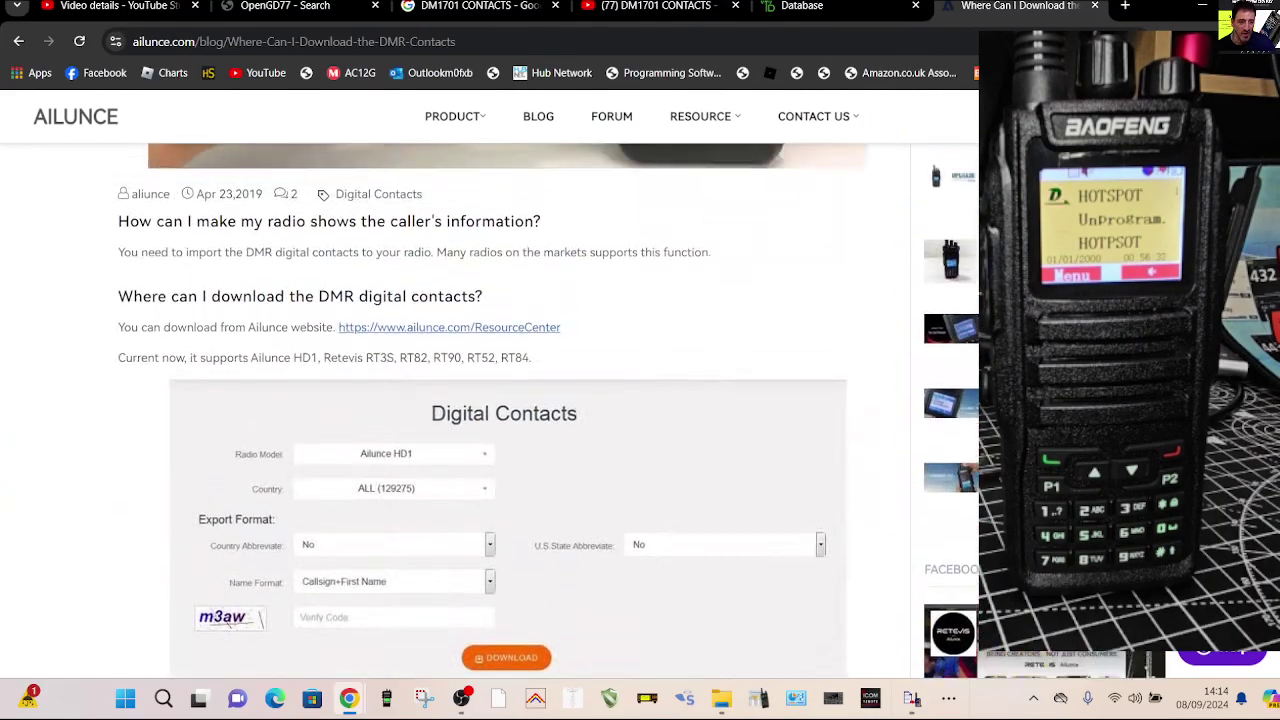
{"action": "scroll", "coordinate": [500, 400], "scroll_direction": "up", "scroll_amount": 5}
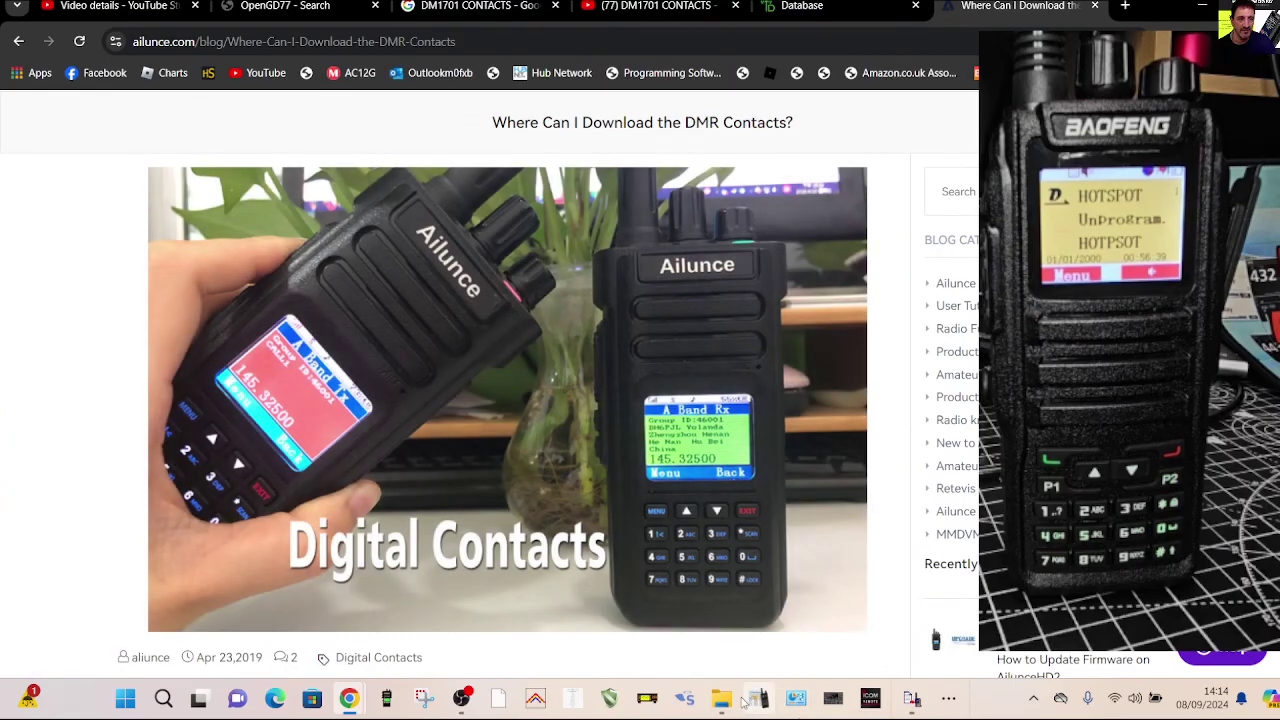
Switch back to the DM-1701 programming software and import the user contacts file from the Documents folder.
{"action": "left_click", "coordinate": [912, 705]}
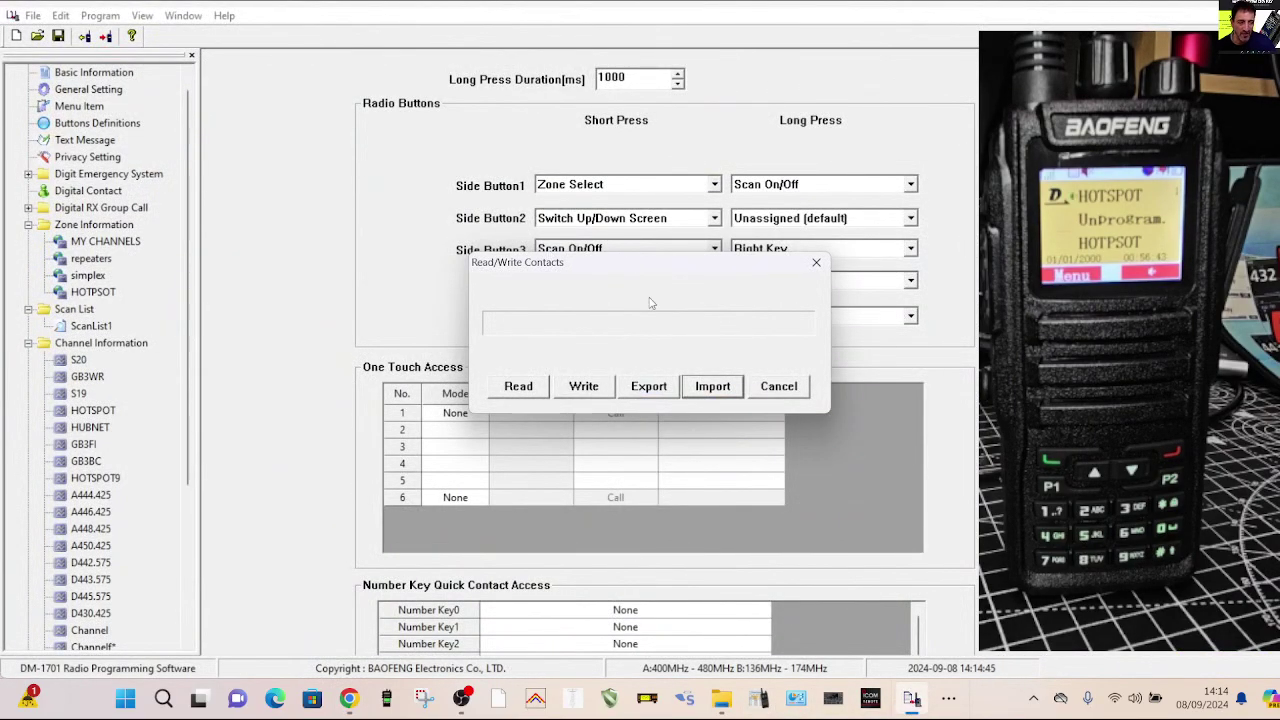
{"action": "left_click", "coordinate": [778, 390]}
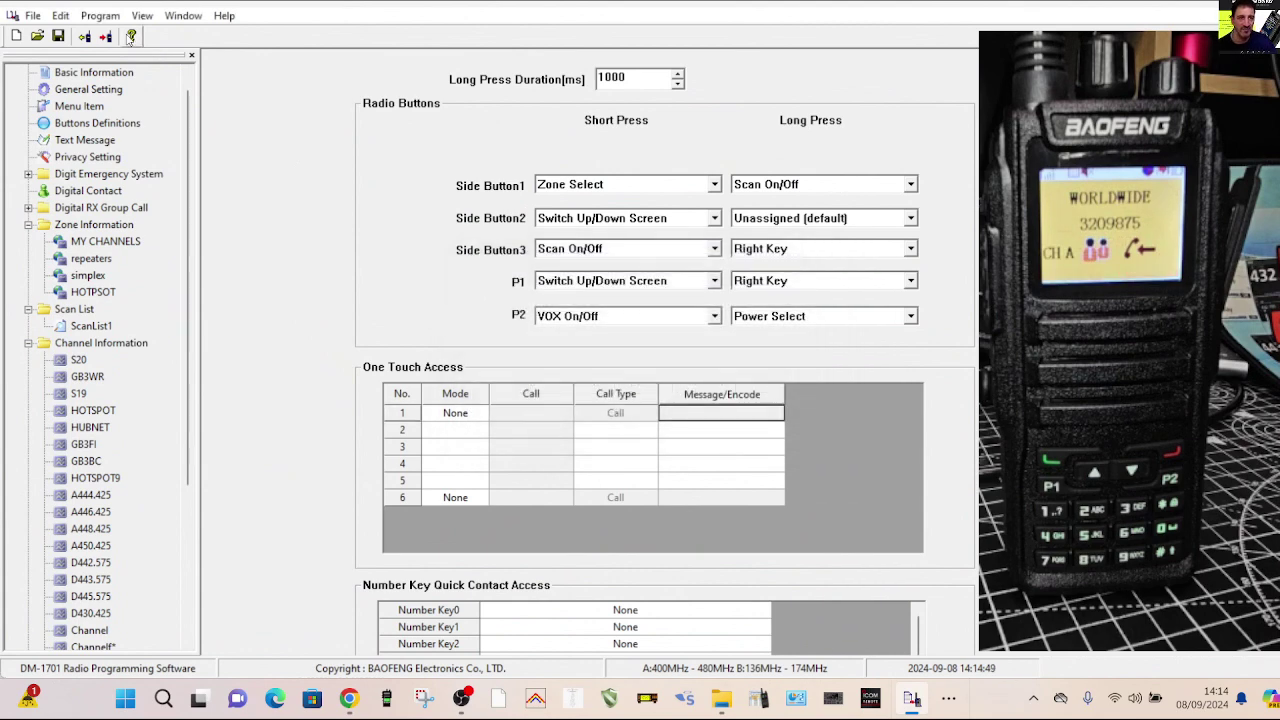
{"action": "left_click", "coordinate": [101, 16]}
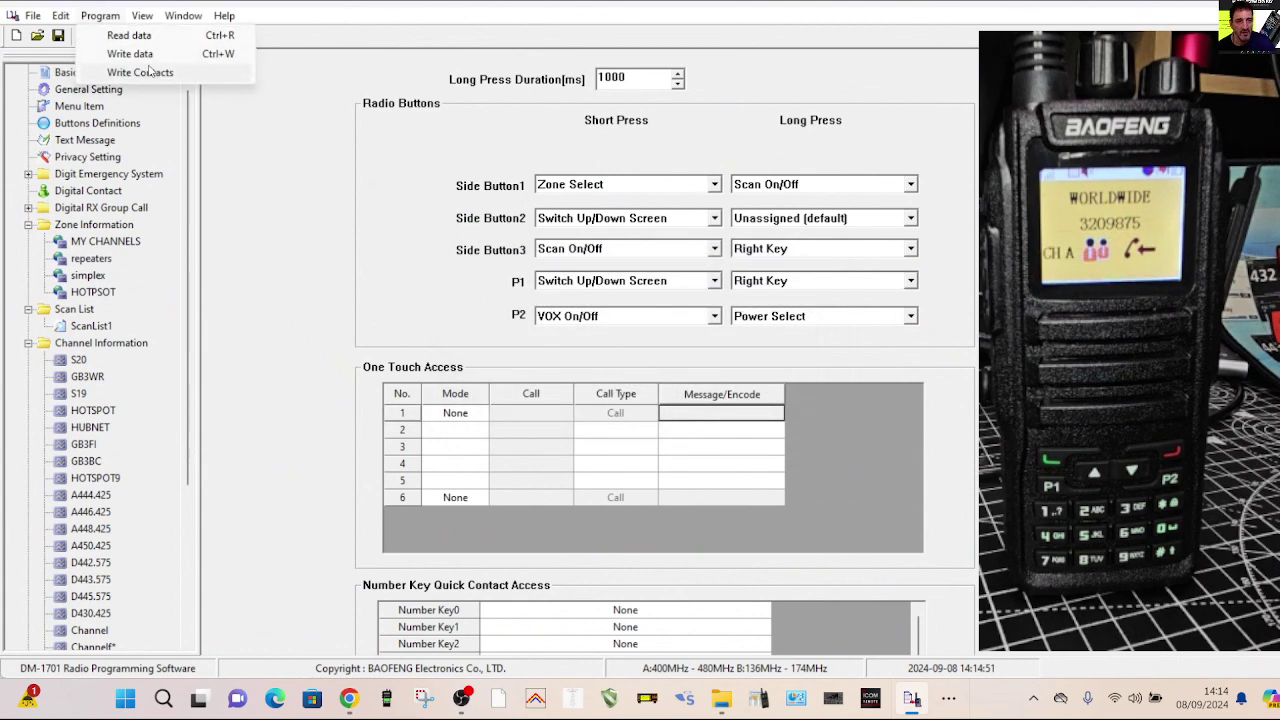
{"action": "left_click", "coordinate": [101, 16]}
{"action": "left_click", "coordinate": [101, 16]}
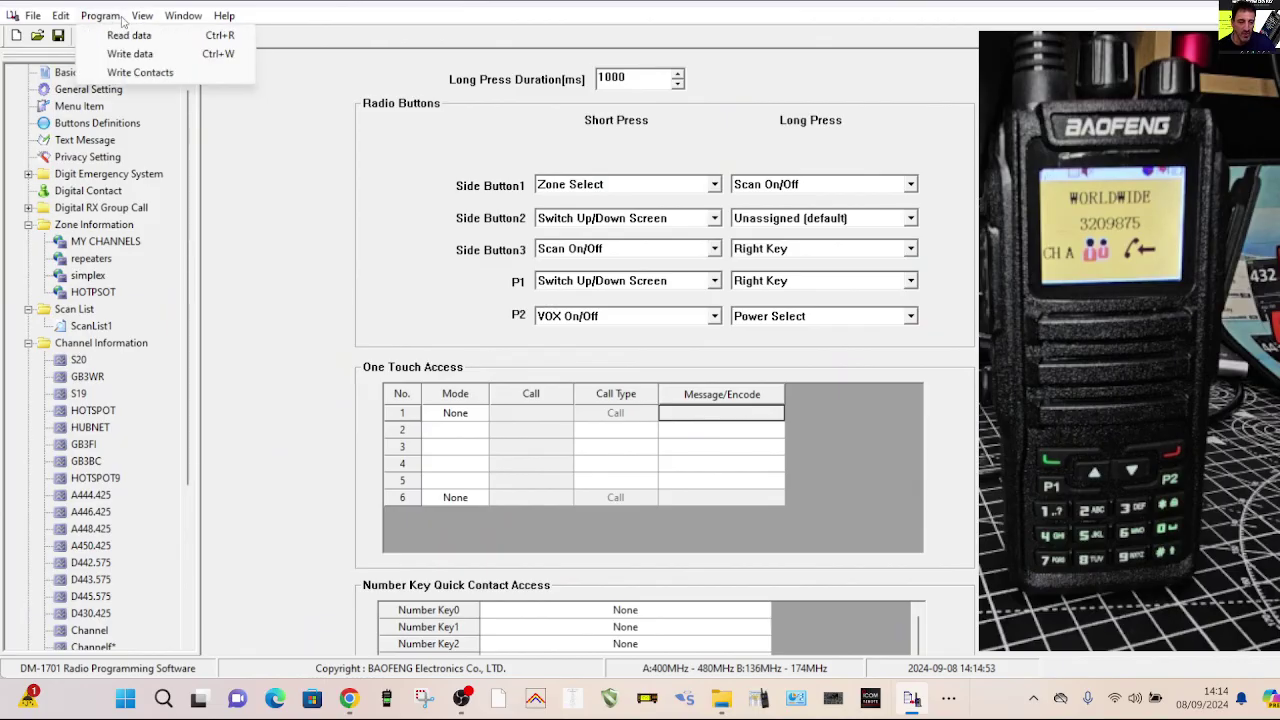
{"action": "mouse_move", "coordinate": [140, 16]}
{"action": "mouse_move", "coordinate": [101, 16]}
{"action": "left_click", "coordinate": [205, 68]}
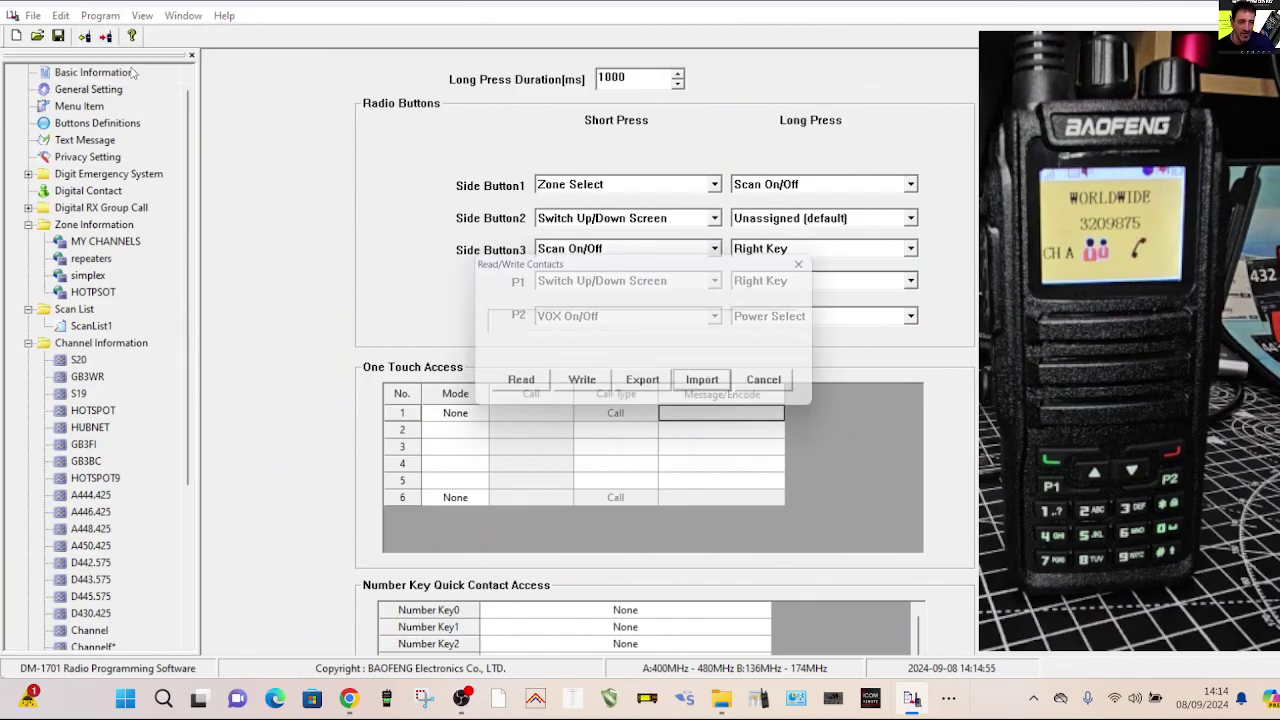
{"action": "left_click", "coordinate": [712, 392]}
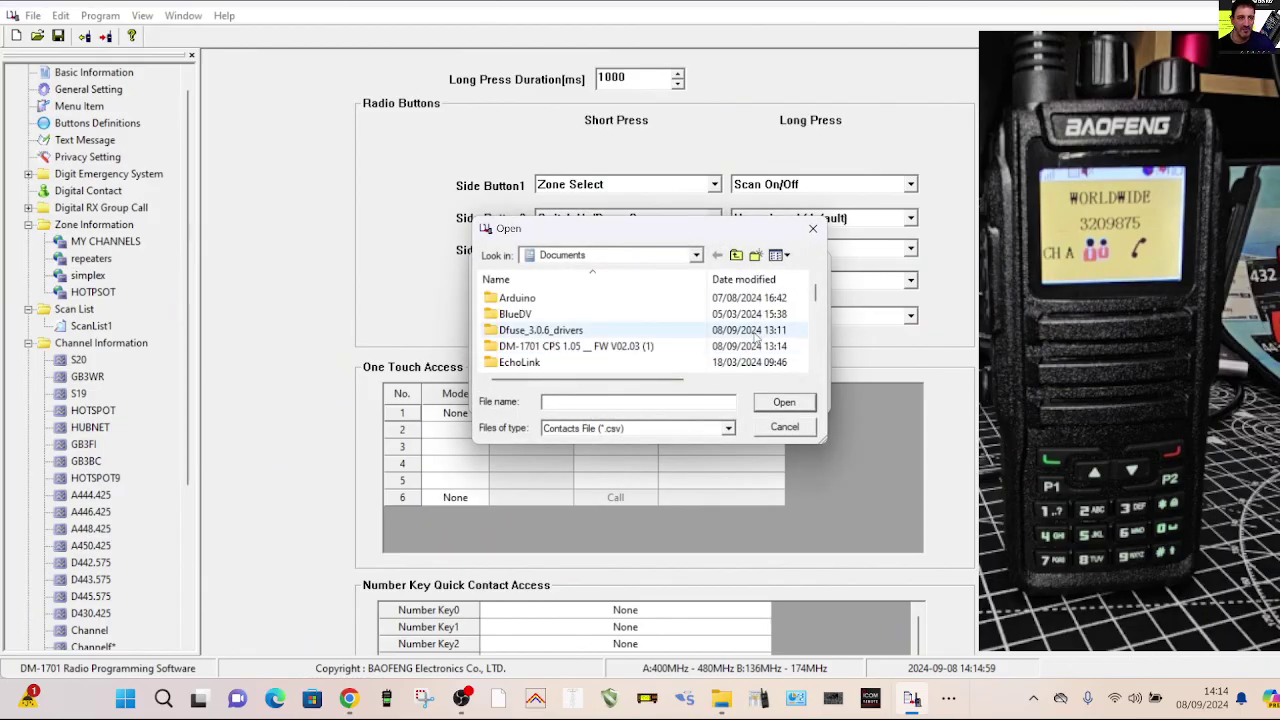
{"action": "left_click_drag", "start_coordinate": [816, 292], "coordinate": [817, 350]}
{"action": "left_click", "coordinate": [628, 399]}
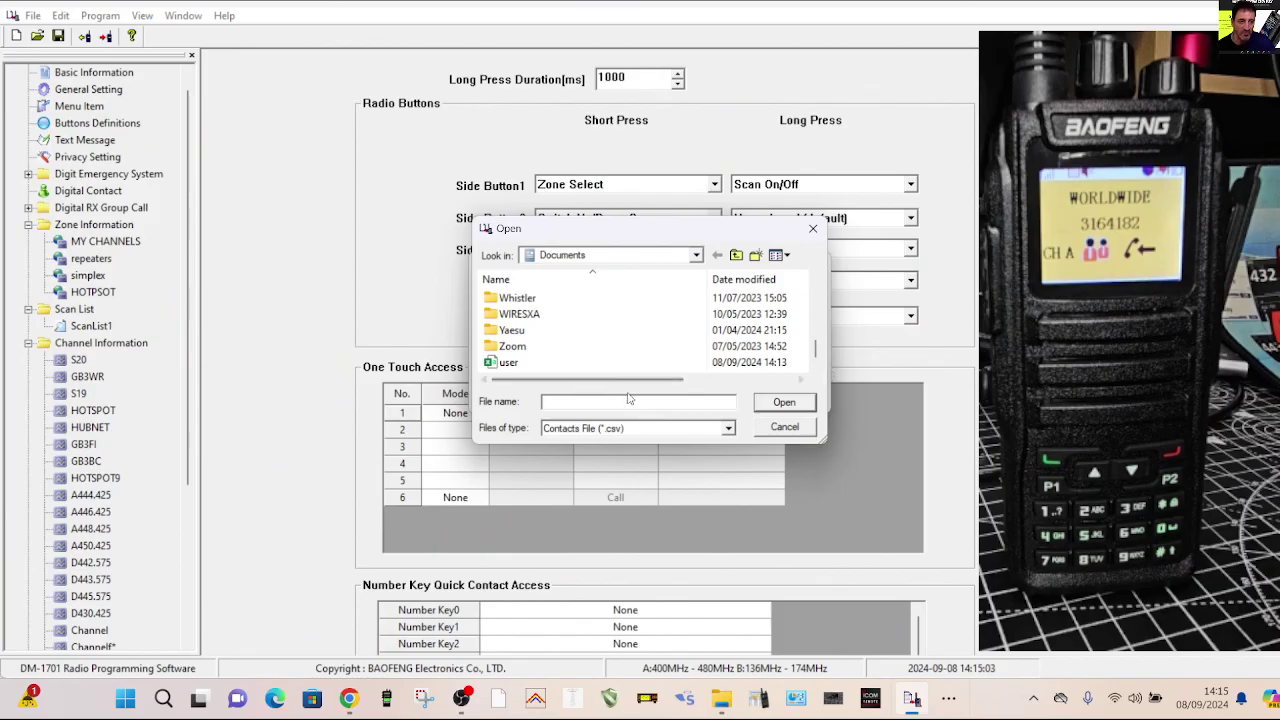
{"action": "double_click", "coordinate": [576, 363]}
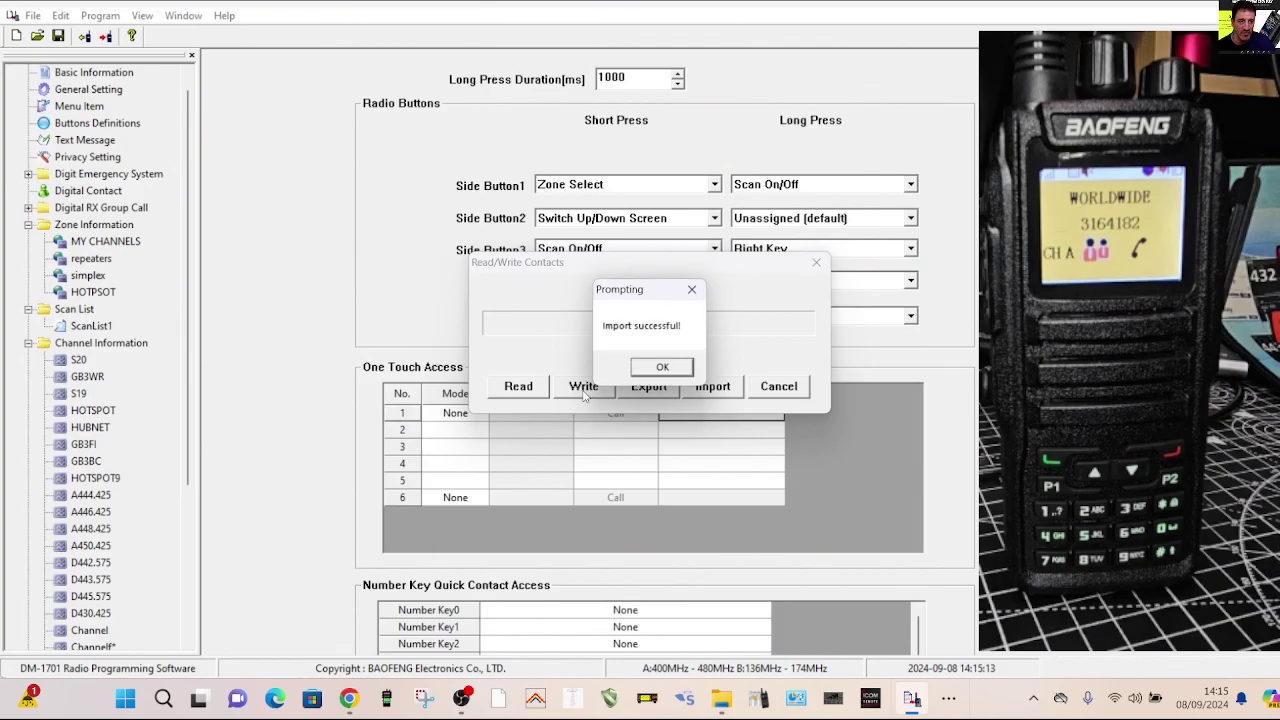
{"action": "left_click", "coordinate": [662, 367]}
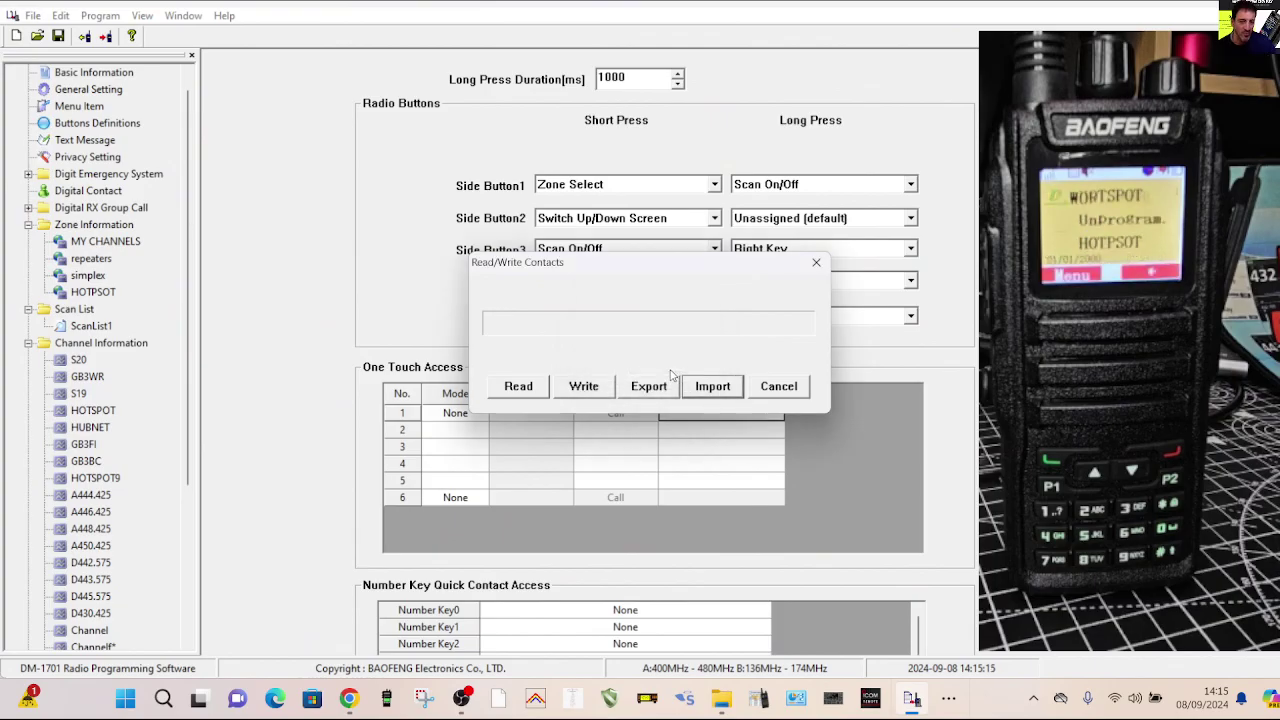
Try to write the imported contacts to the radio.
{"action": "left_click", "coordinate": [585, 386]}
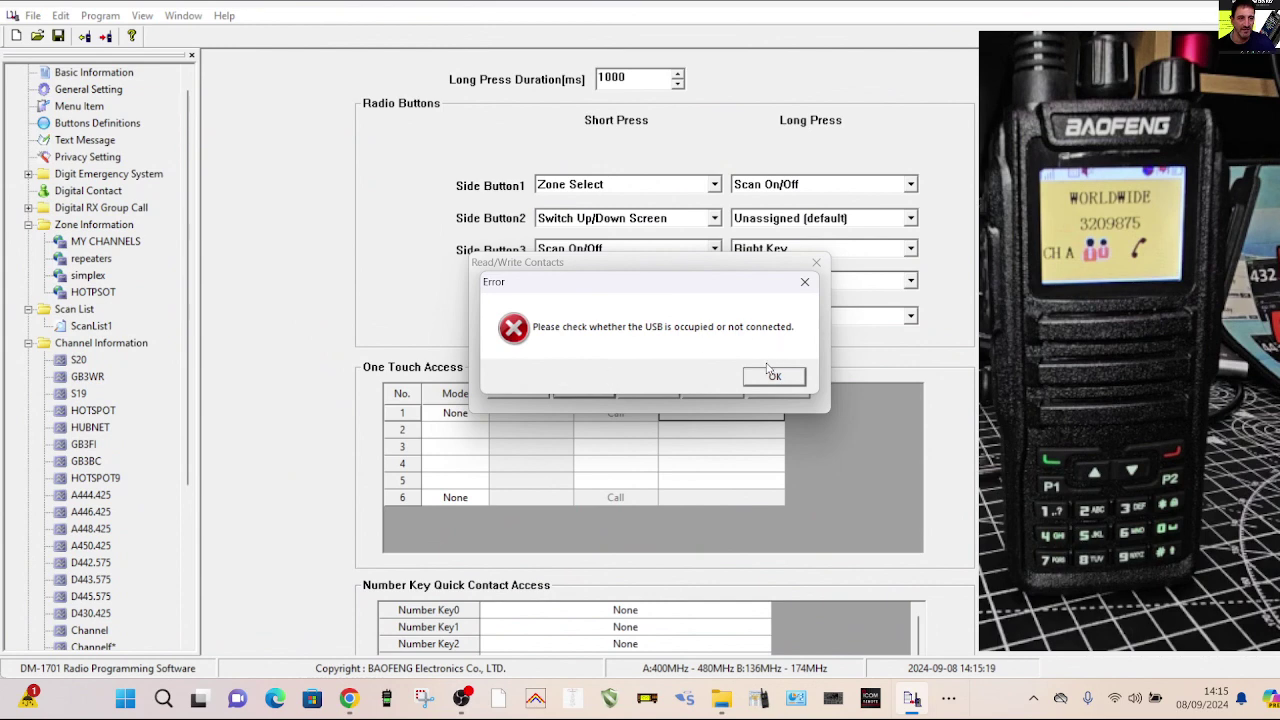
{"action": "left_click", "coordinate": [772, 375]}
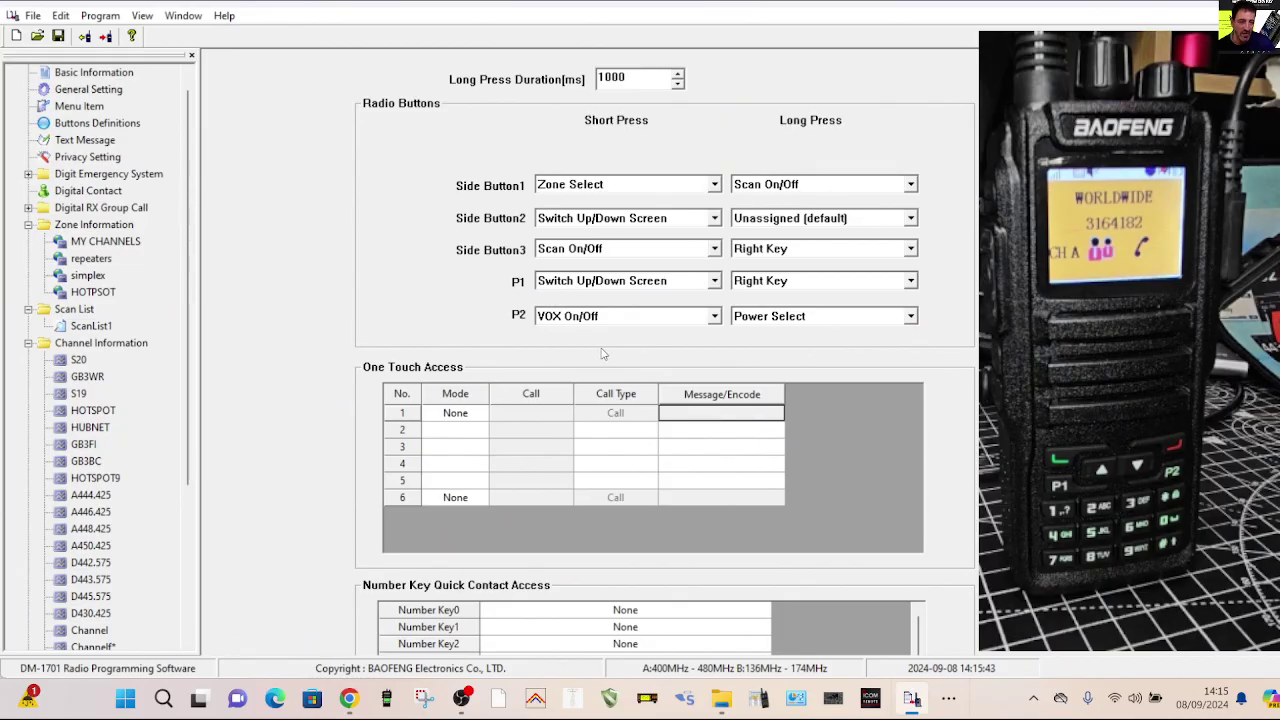
{"action": "left_click", "coordinate": [912, 700]}
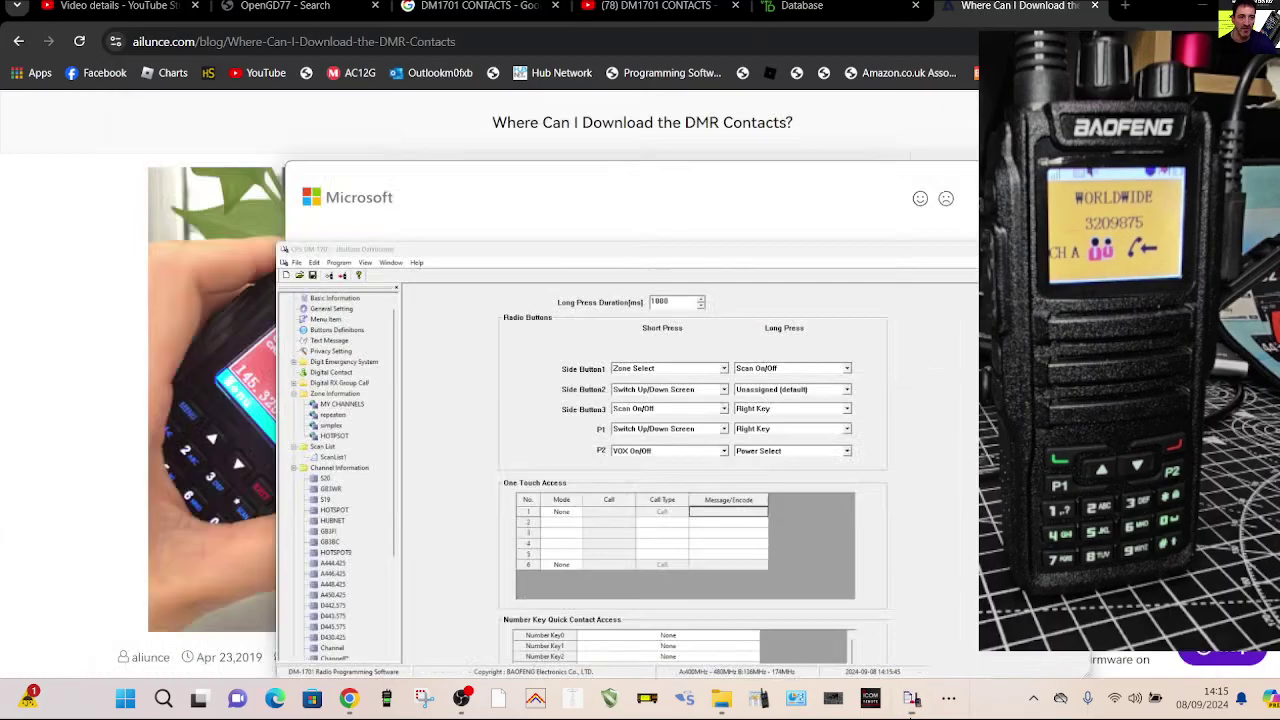
Reopen the contacts read/write dialog and import the user CSV file from Documents again.
{"action": "left_click", "coordinate": [912, 700]}
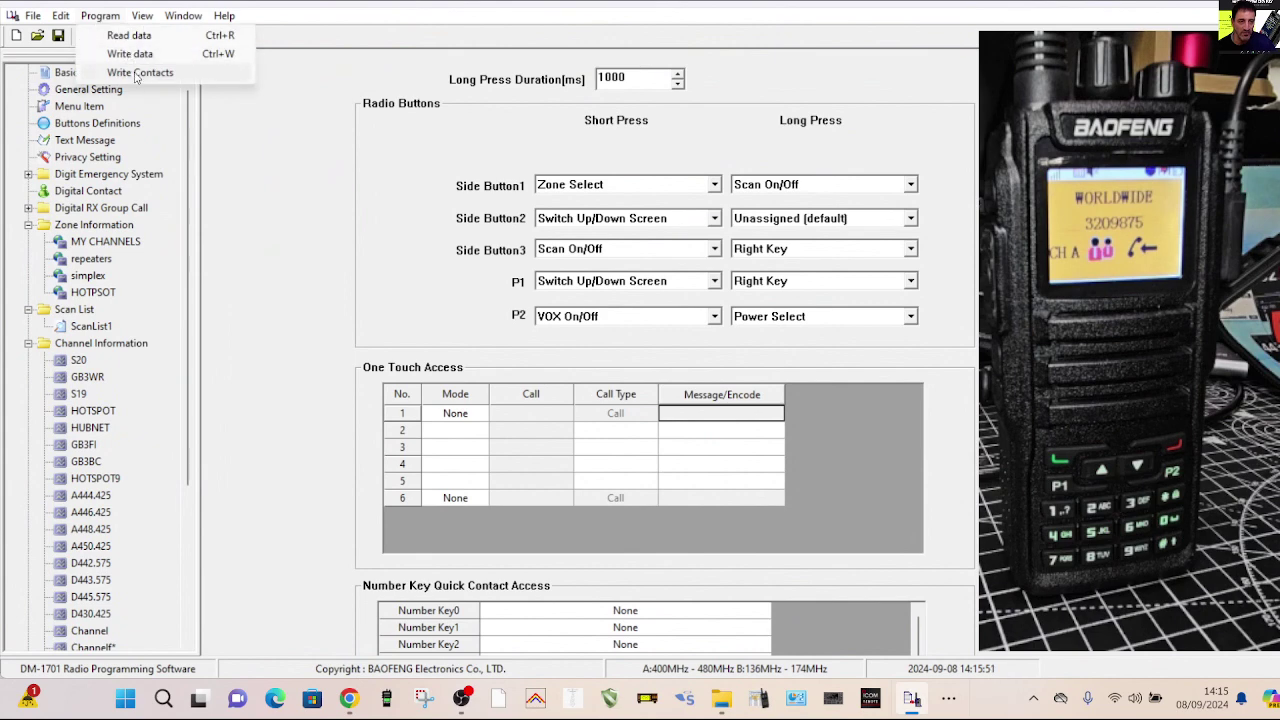
{"action": "left_click", "coordinate": [137, 74]}
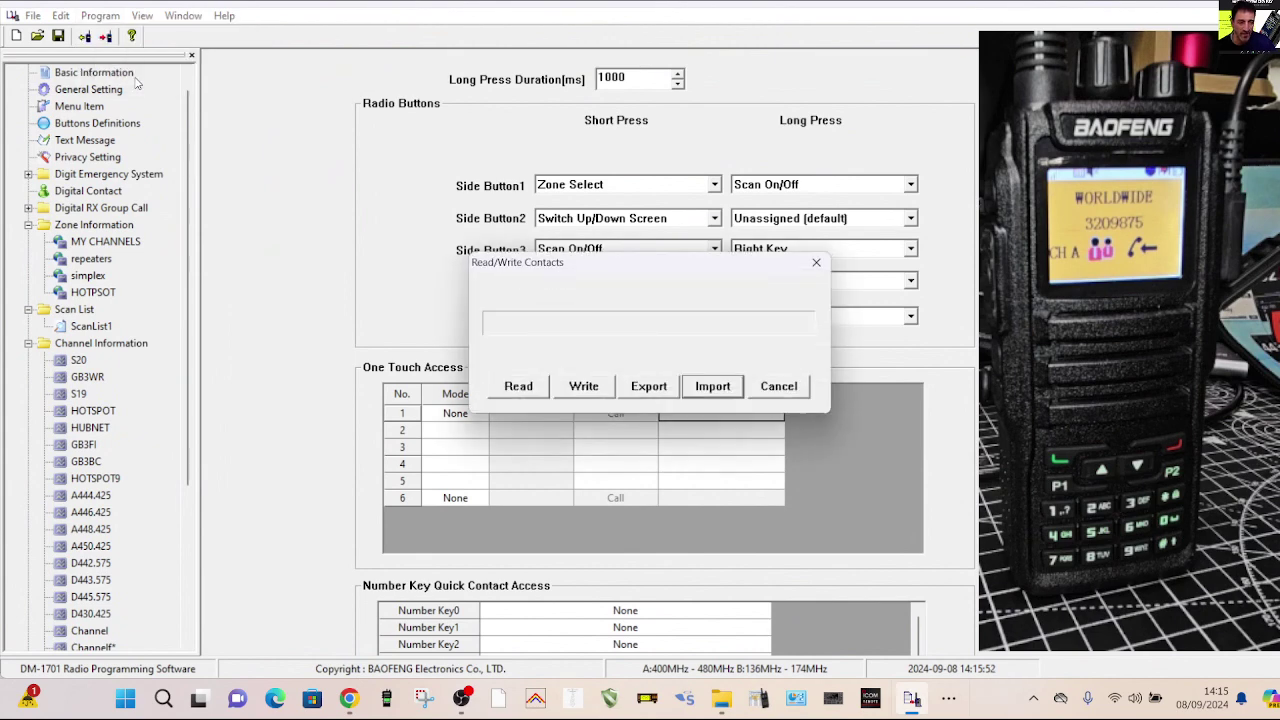
{"action": "left_click", "coordinate": [714, 392]}
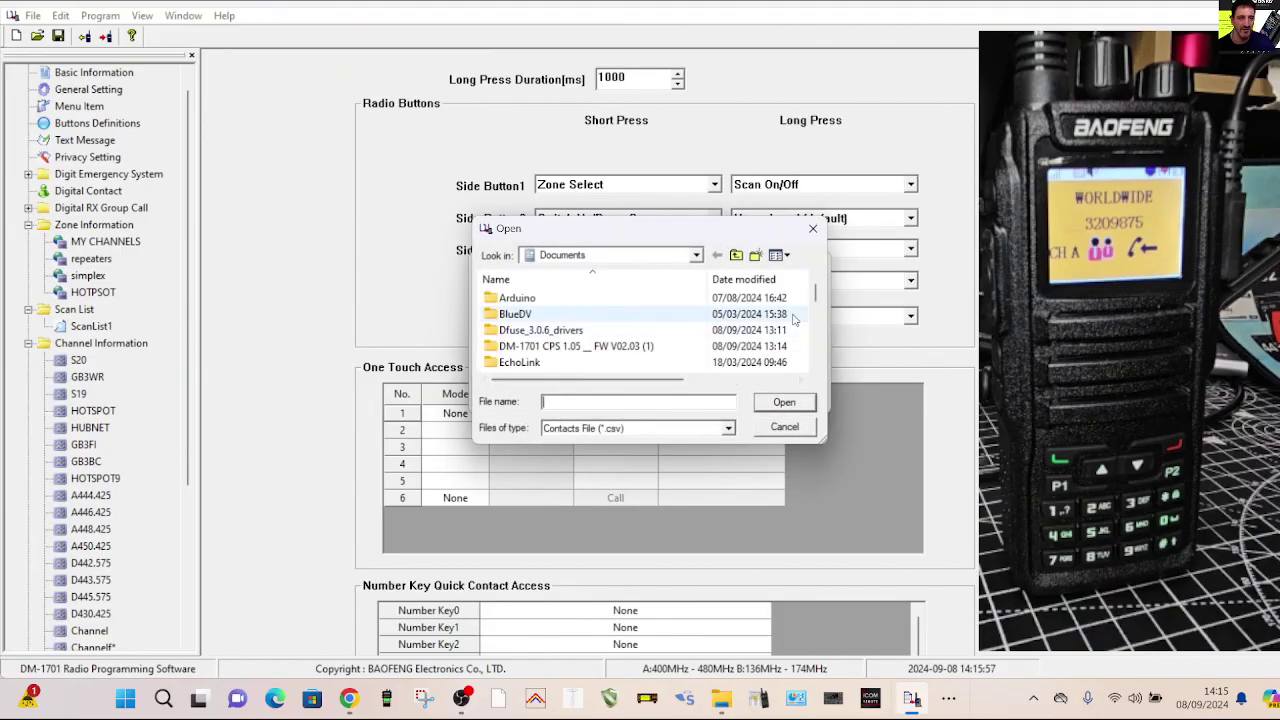
{"action": "left_click_drag", "start_coordinate": [815, 308], "coordinate": [817, 358]}
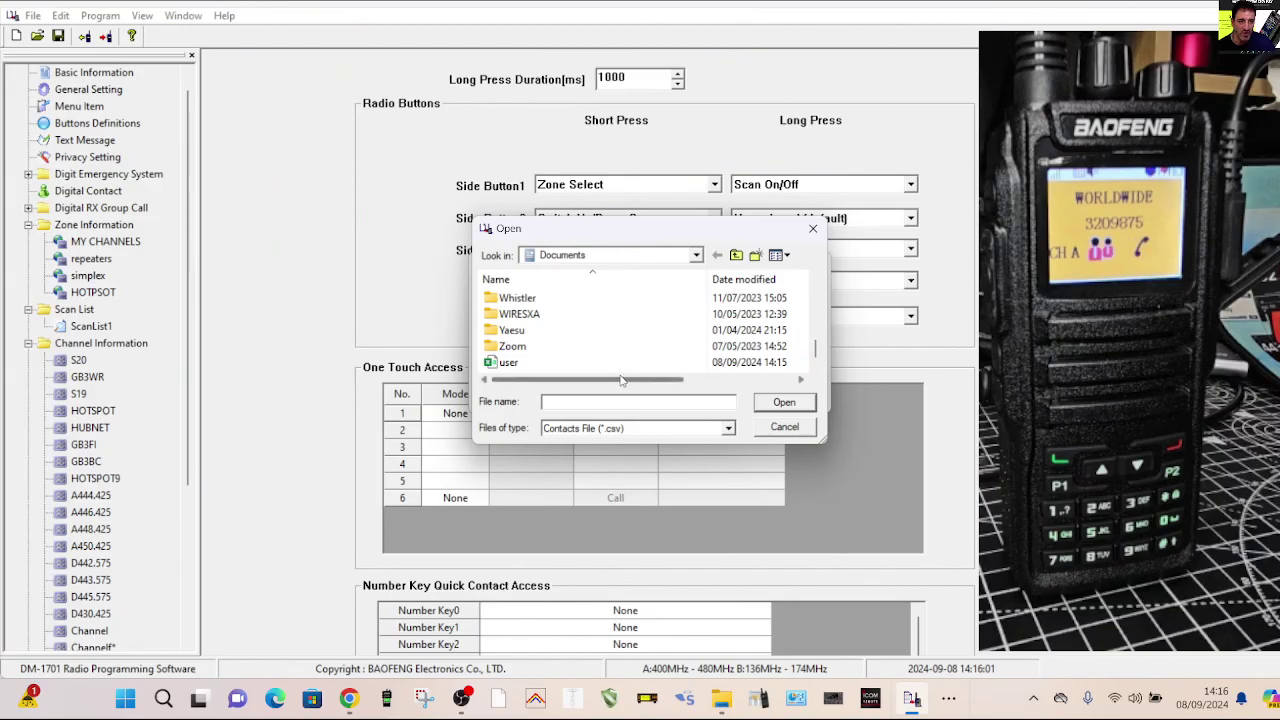
{"action": "double_click", "coordinate": [566, 366]}
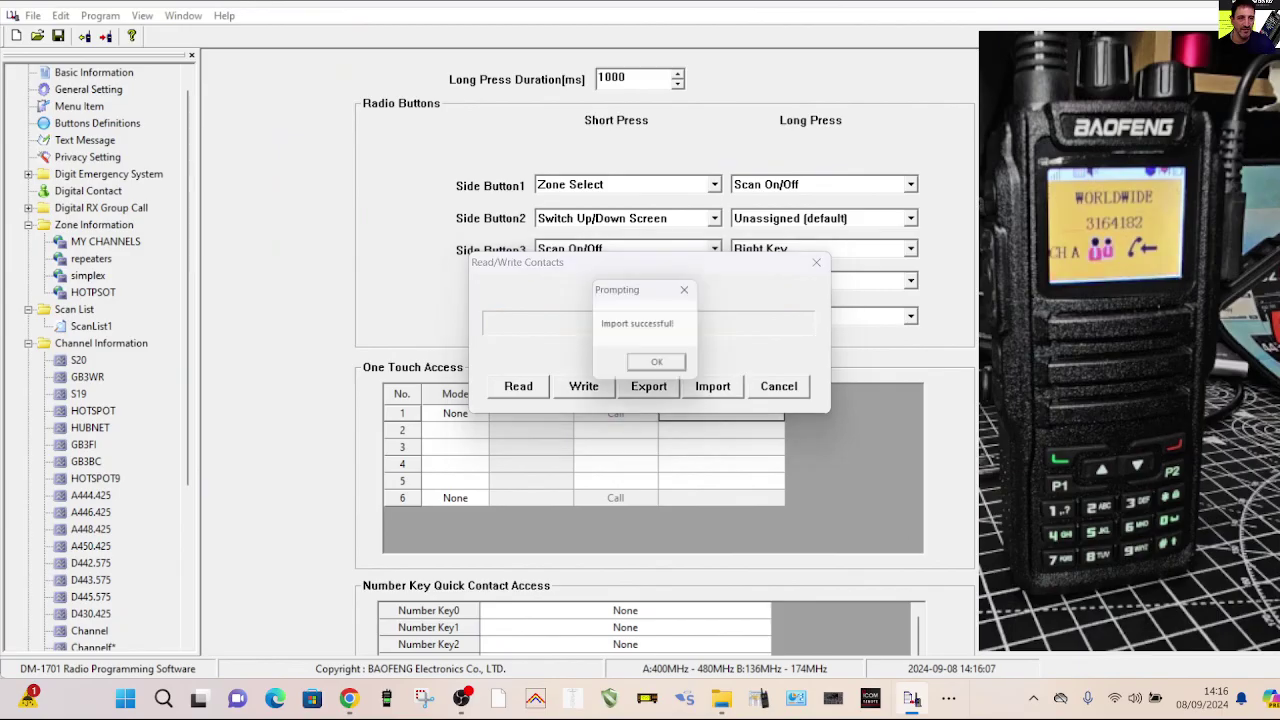
{"action": "left_click", "coordinate": [660, 364]}
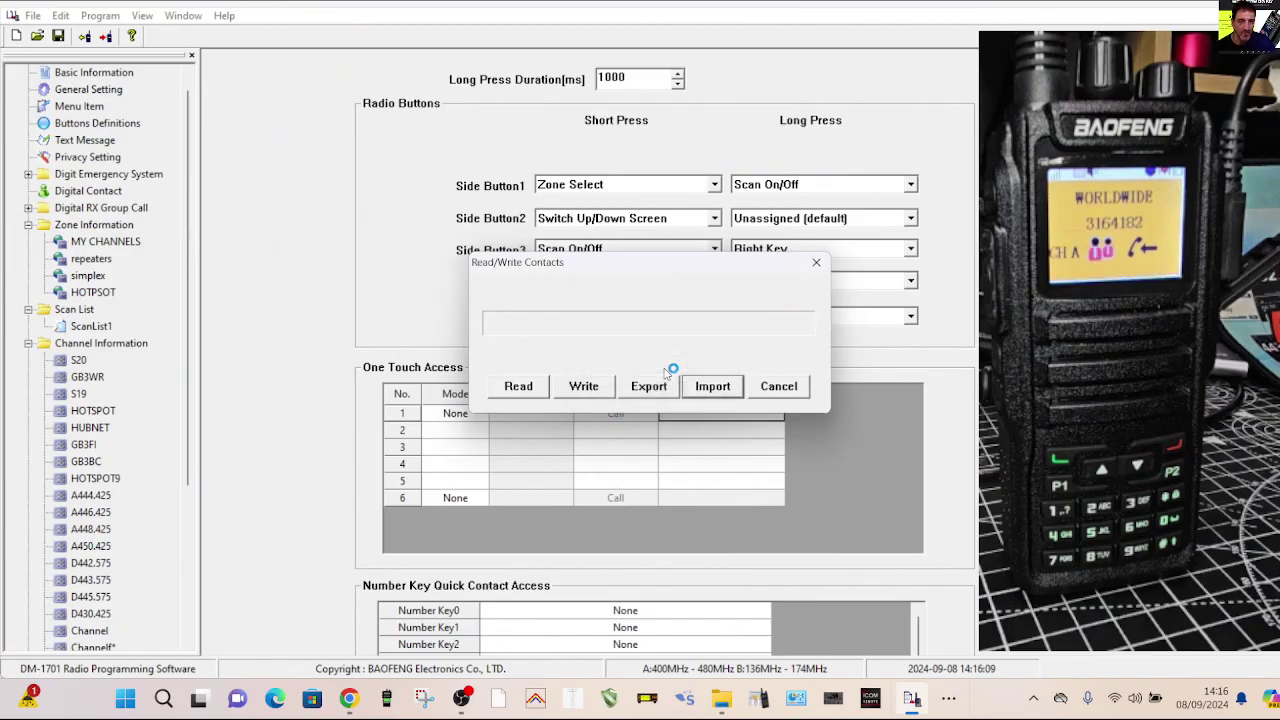
Try once more to write the re-imported contacts to the radio and close the contacts dialog.
{"action": "left_click", "coordinate": [583, 388]}
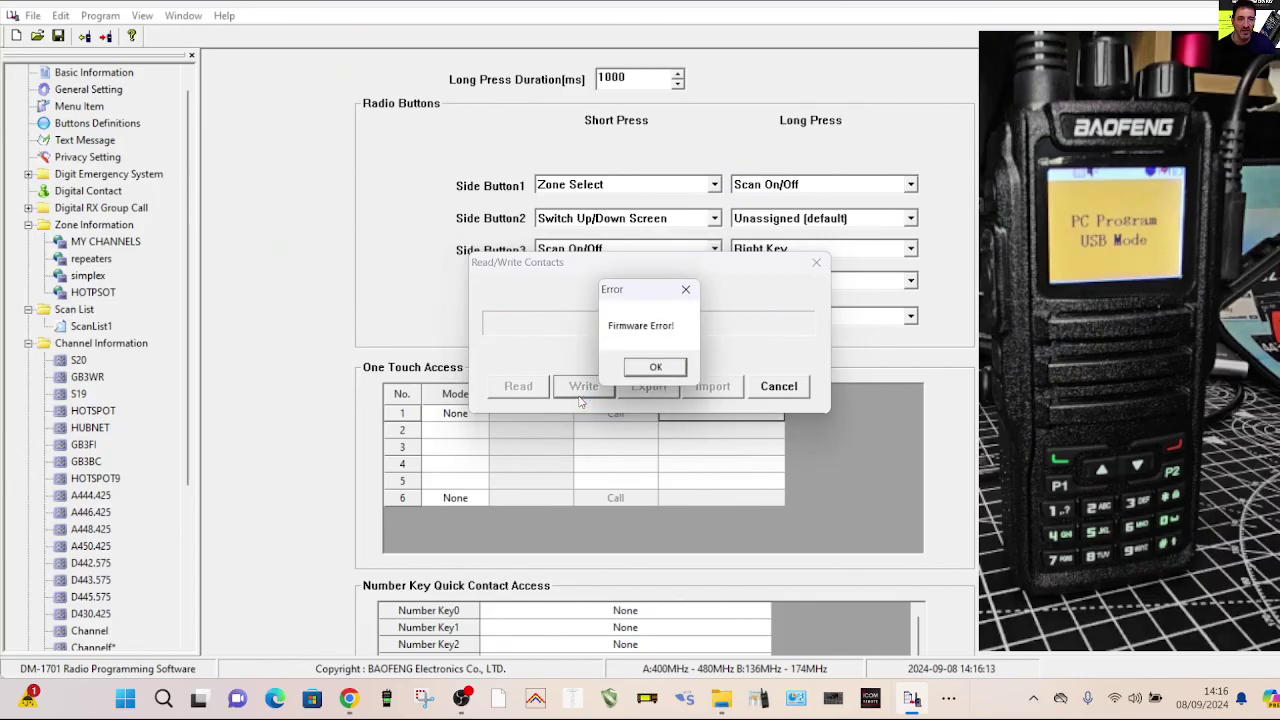
{"action": "left_click", "coordinate": [656, 368]}
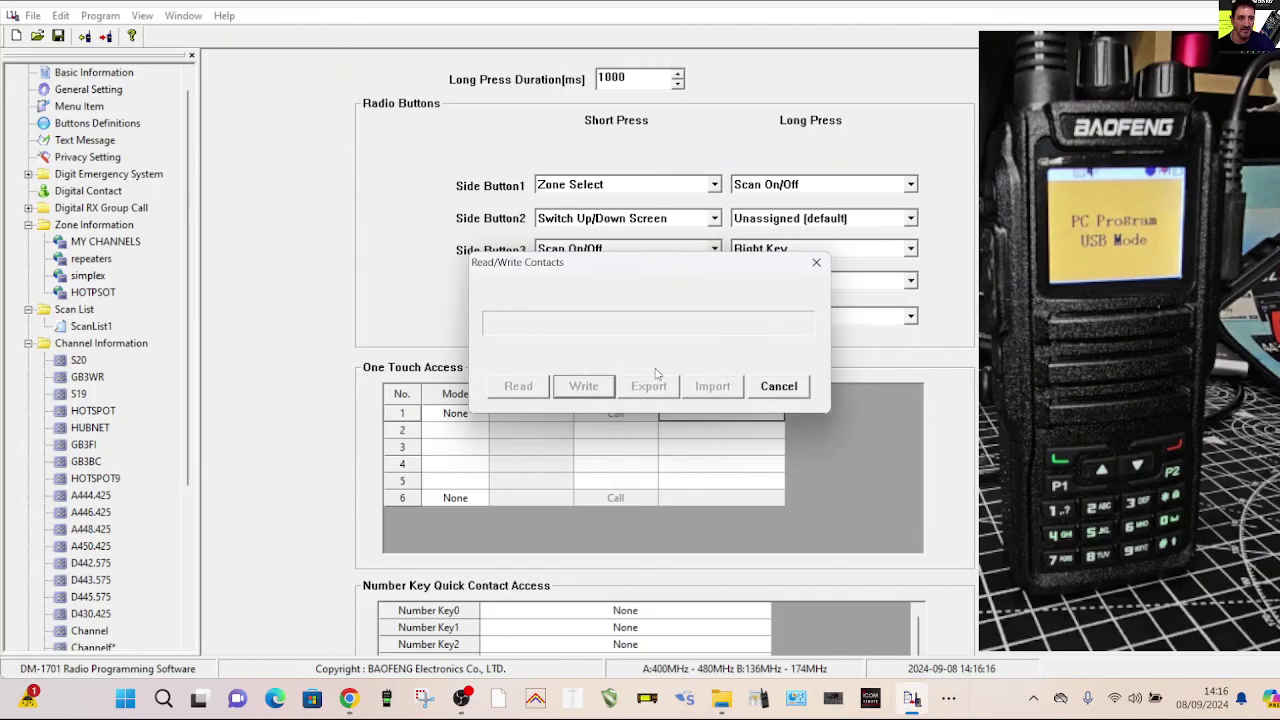
{"action": "left_click", "coordinate": [814, 265]}
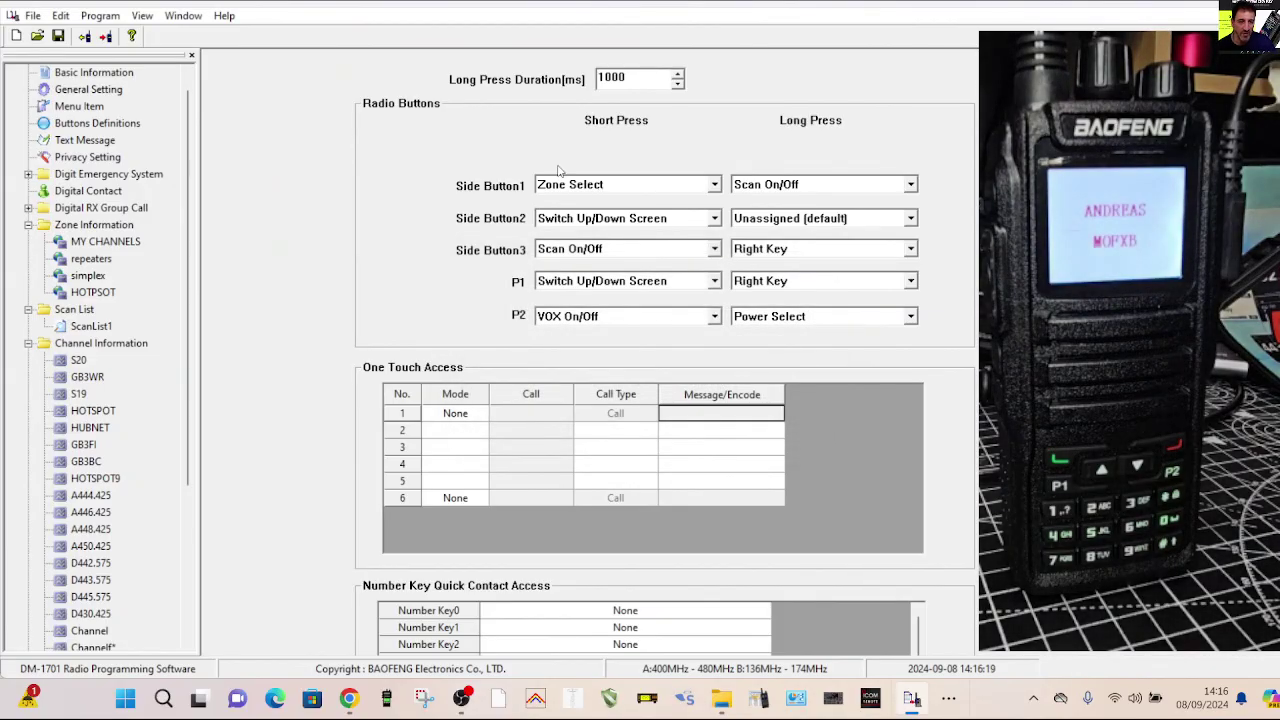
{"action": "left_click", "coordinate": [461, 698]}
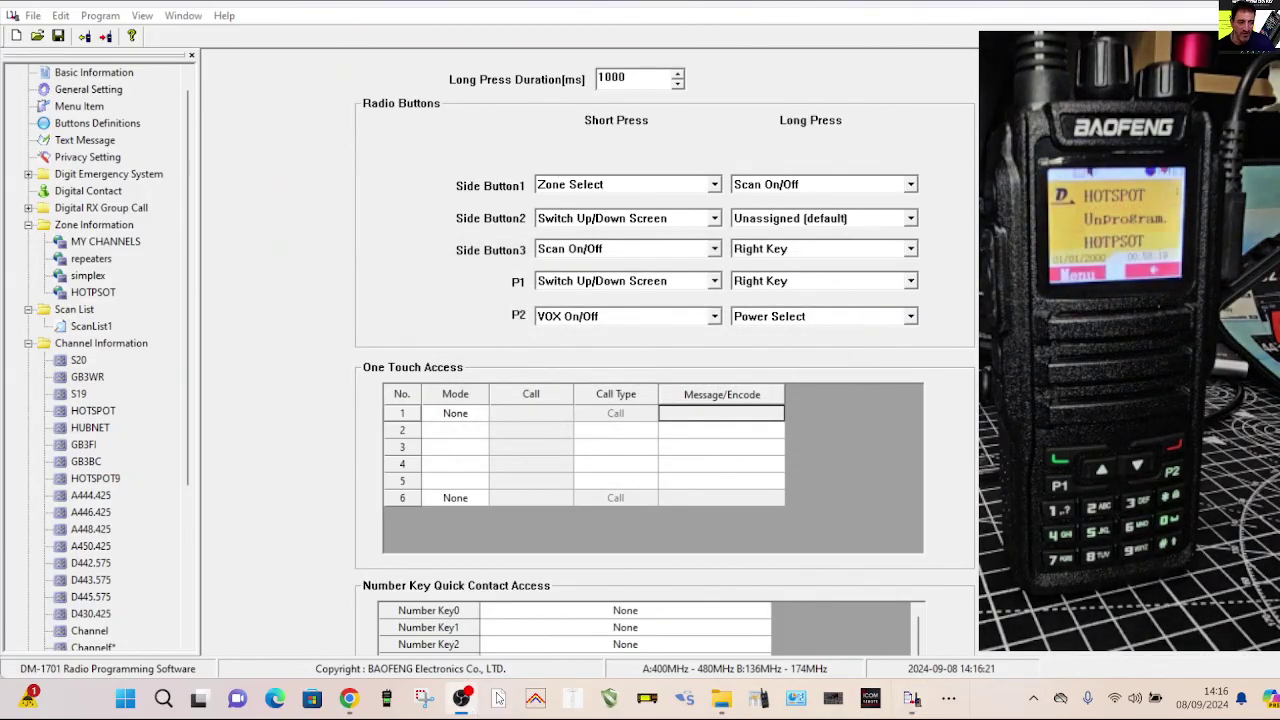